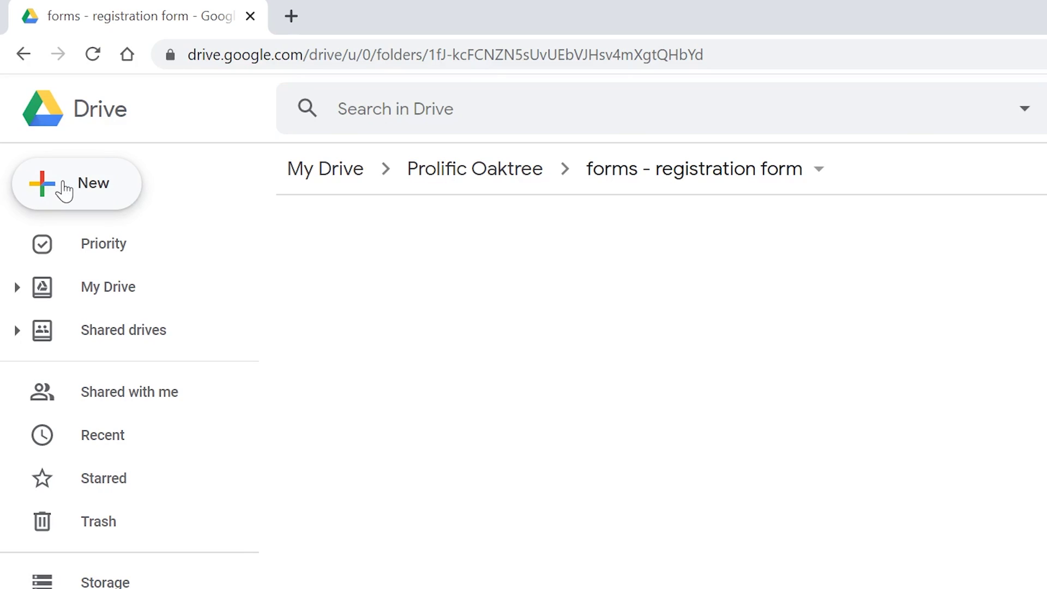
From Drive's New menu, reveal the Google Forms options: Blank form or From a template.
left_click(65, 191)
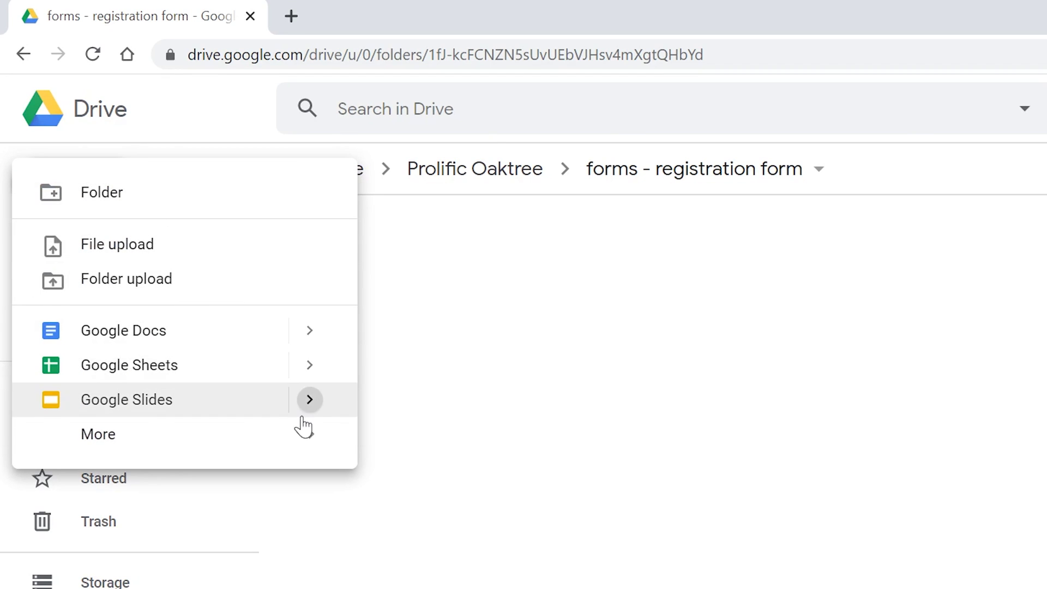
mouse_move(310, 436)
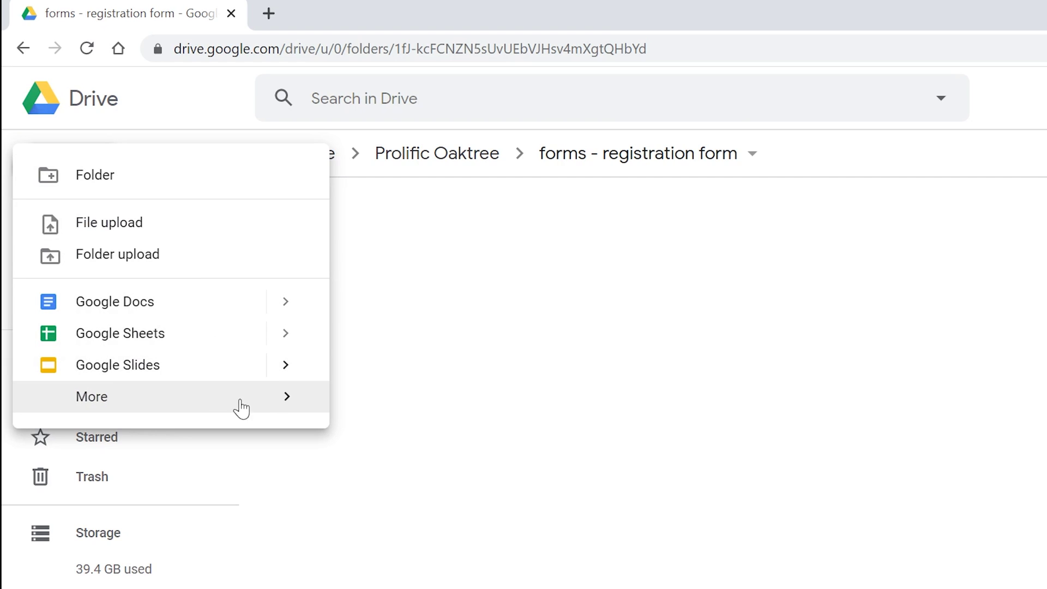
mouse_move(281, 410)
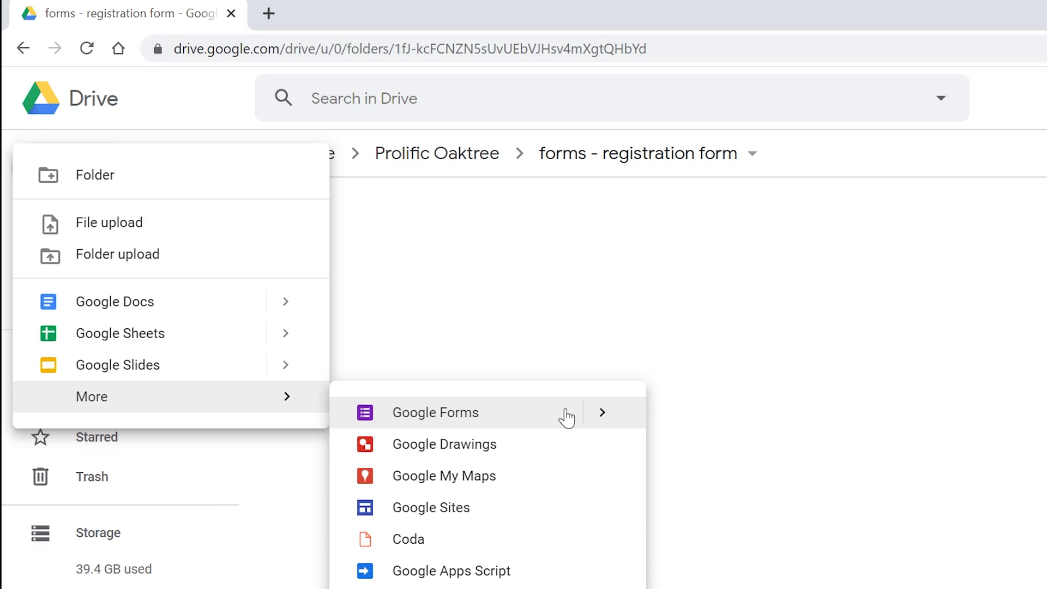
left_click(603, 415)
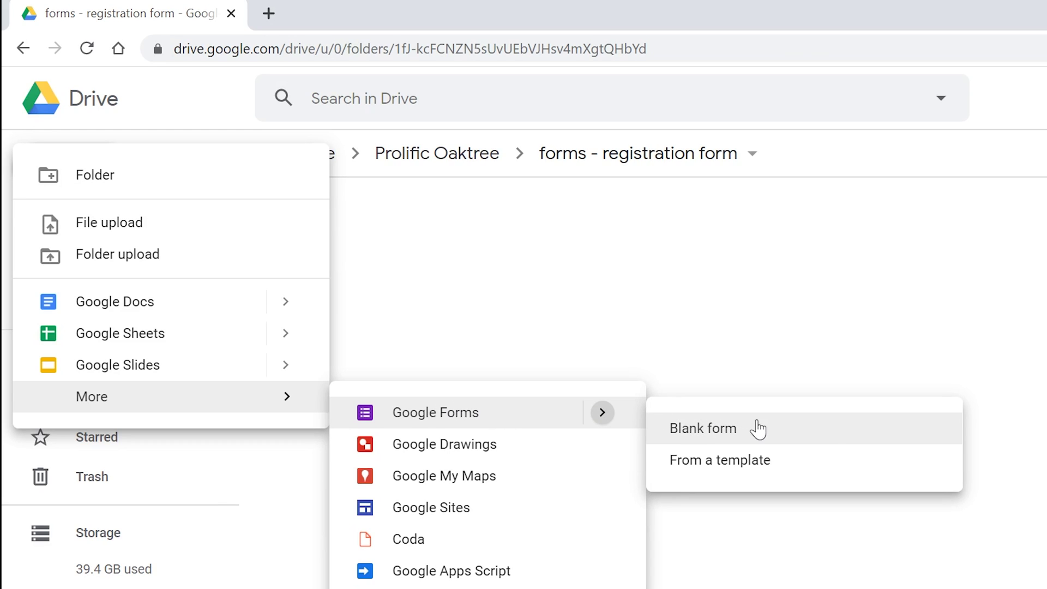
Start a form from the template gallery using the Event Registration template.
left_click(838, 460)
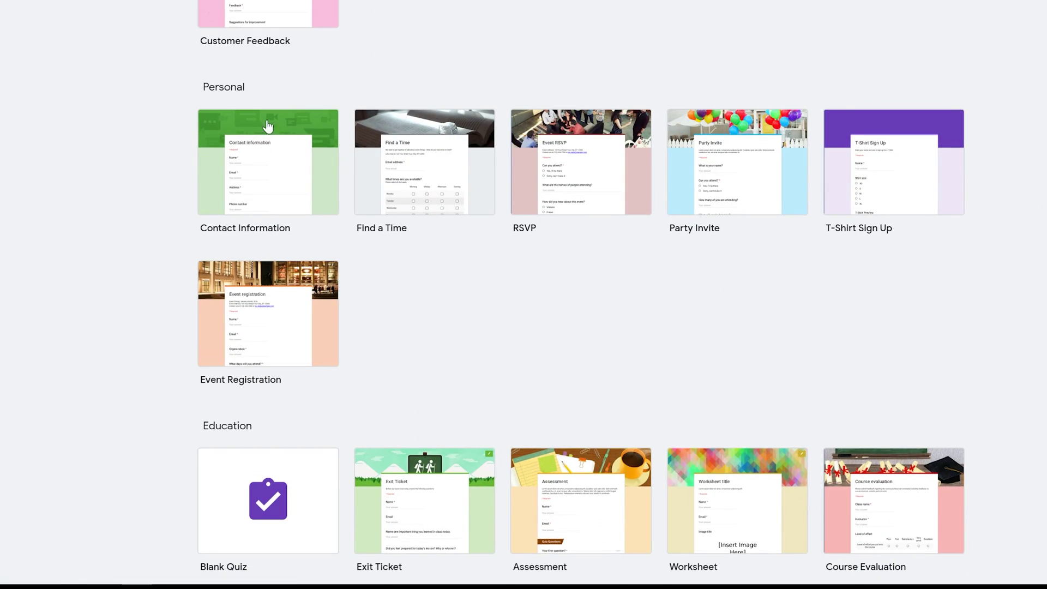
left_click(273, 294)
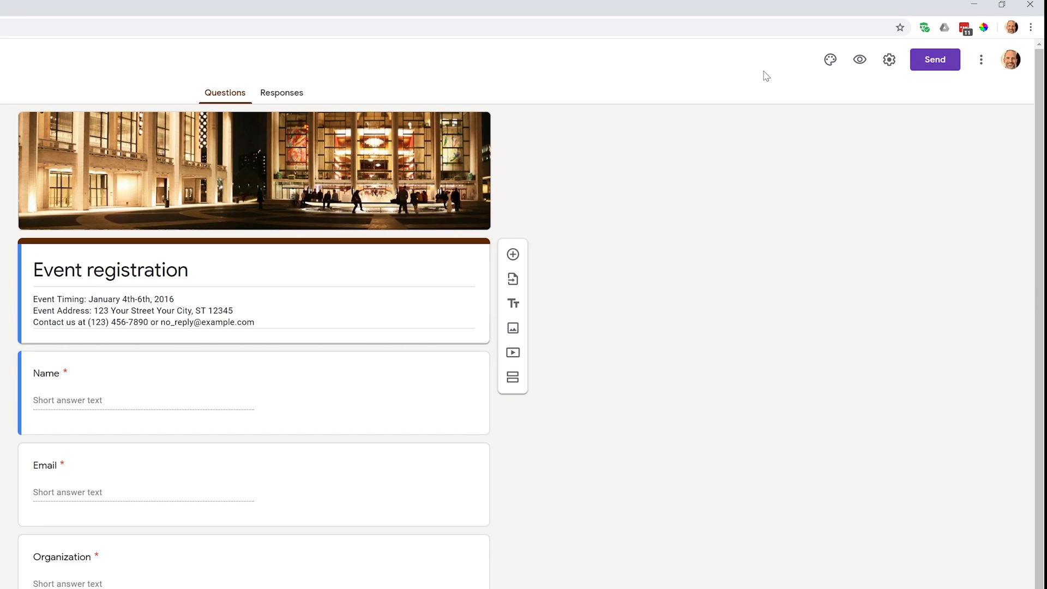
Set the header image to the clover picture from the Illustrations theme category.
left_click(830, 61)
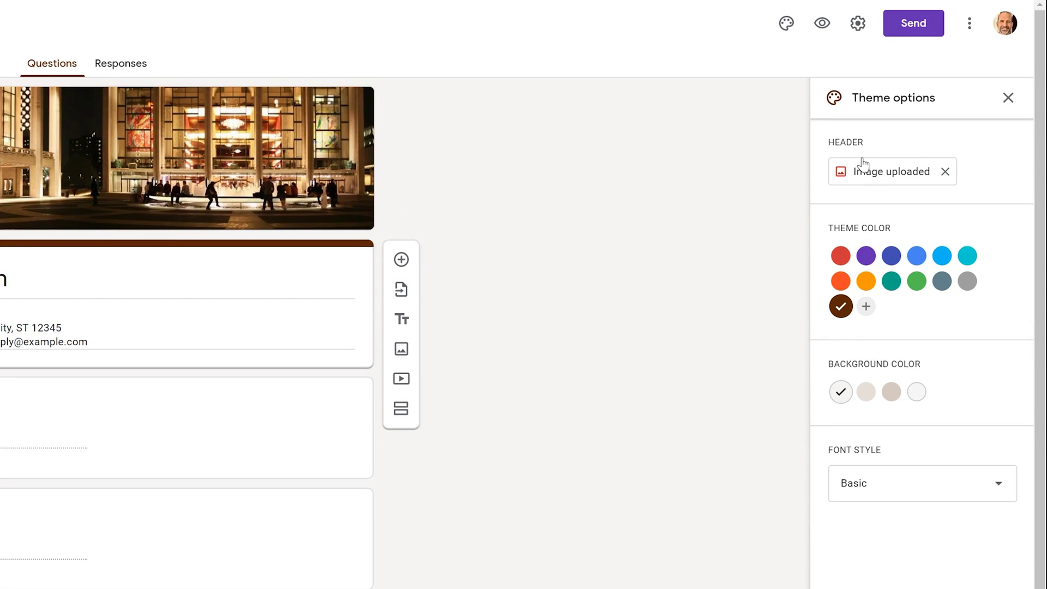
left_click(879, 178)
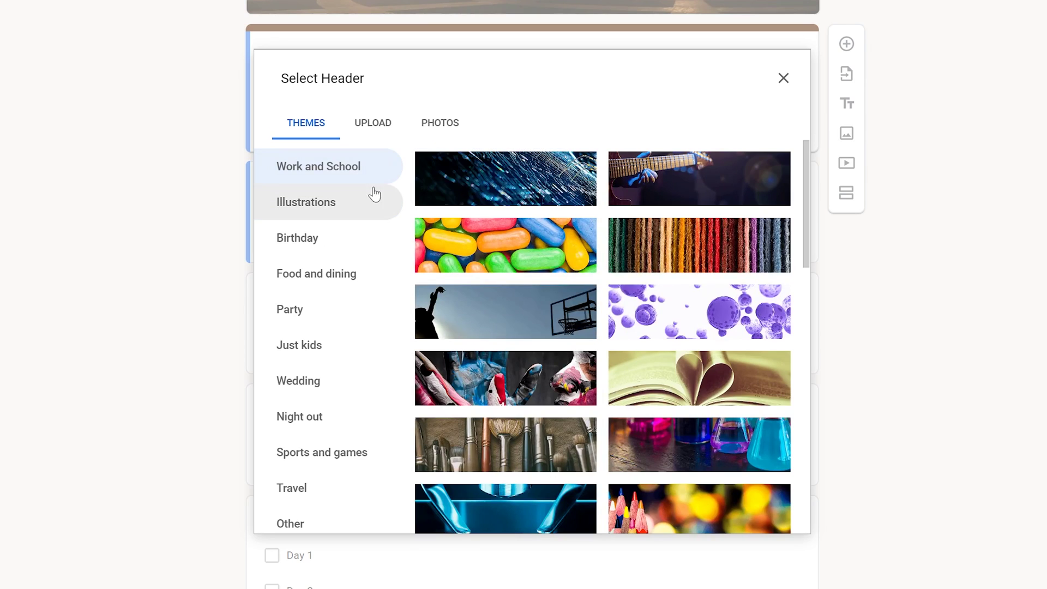
left_click(344, 206)
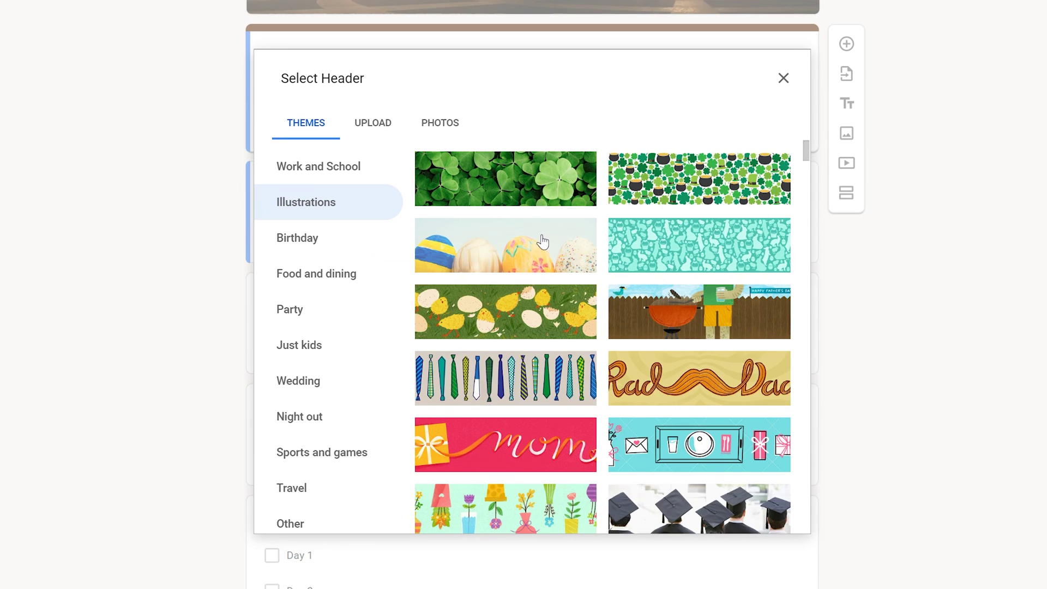
left_click(515, 188)
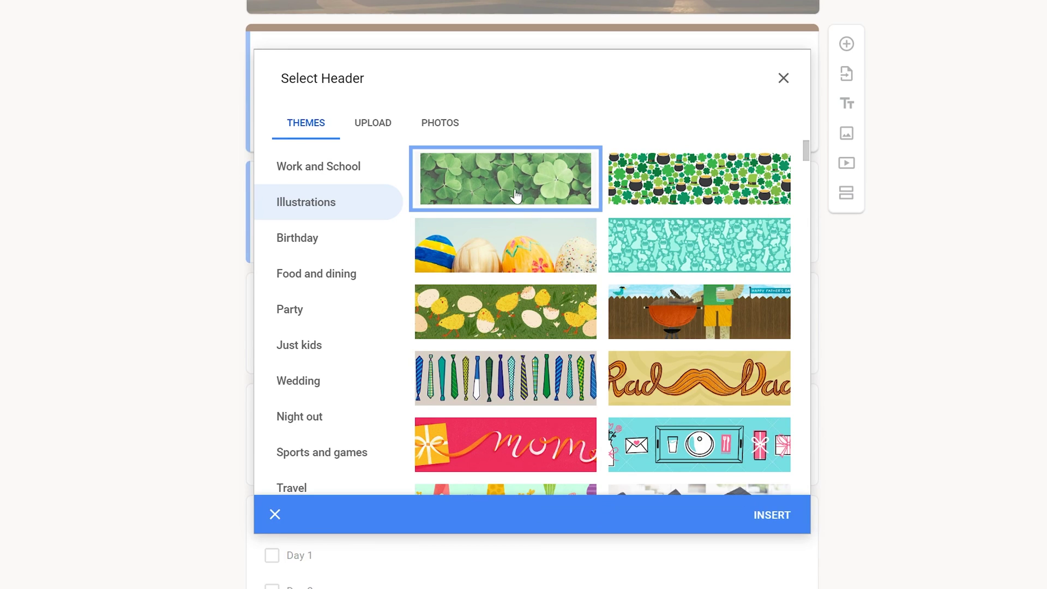
left_click(785, 517)
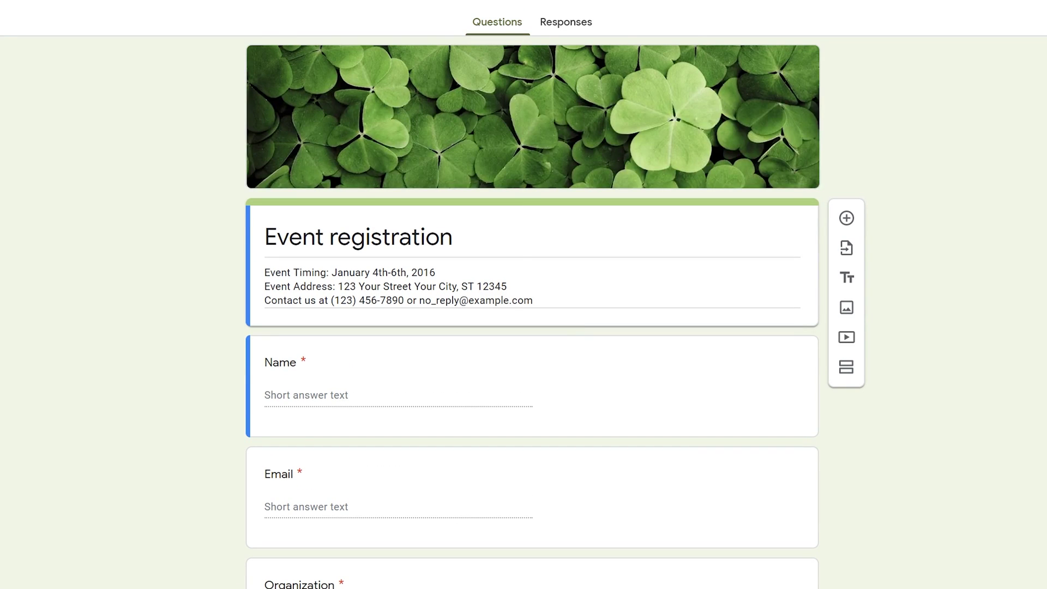
Rename the form title from 'Event registration' to 'Save the Park!'.
left_click(359, 237)
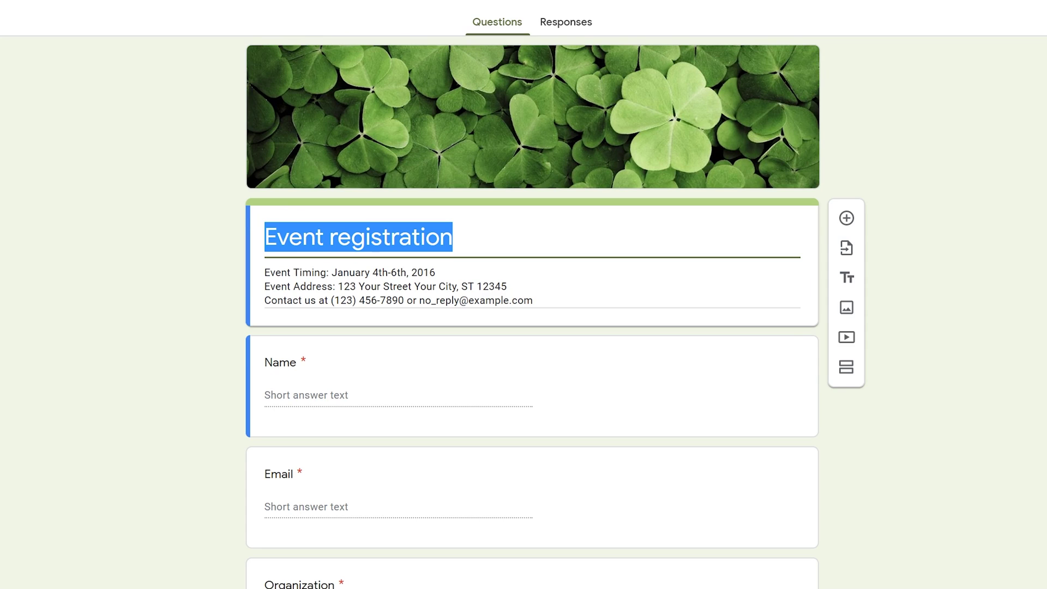
key("BackSpace")
type("Save the Park")
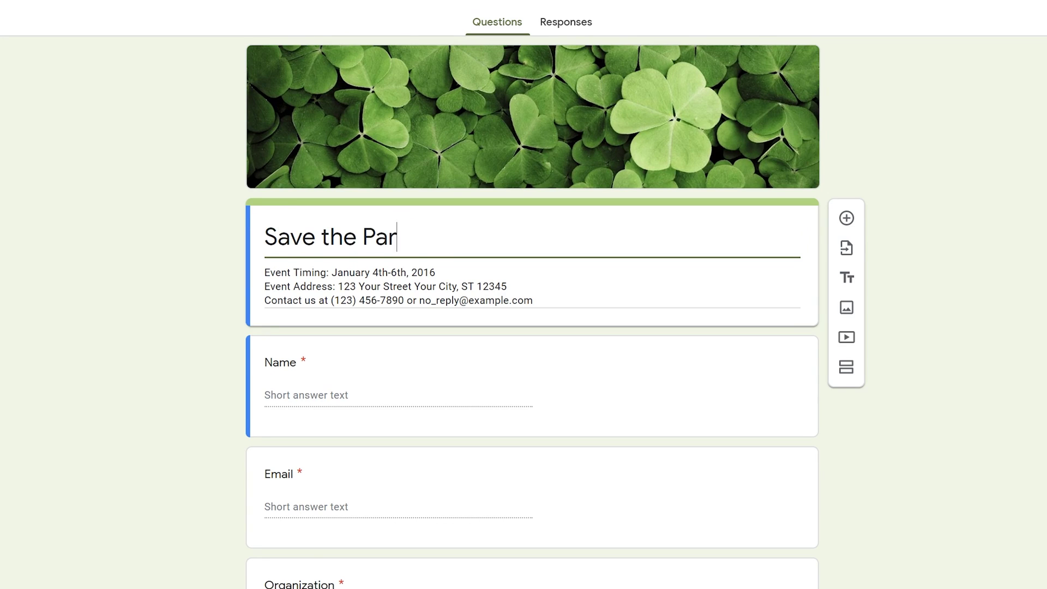
type("!")
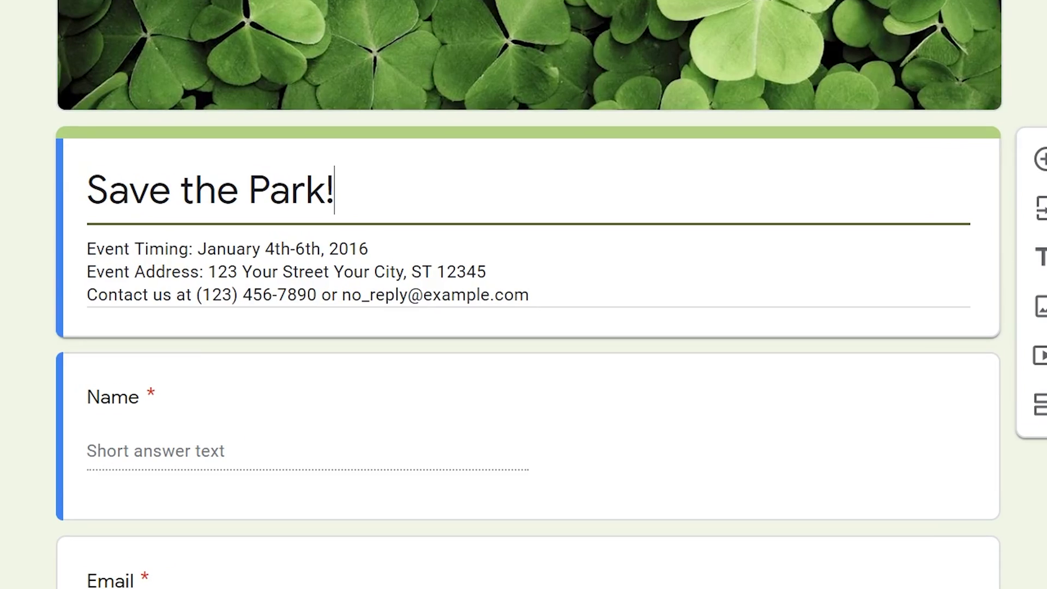
key("Tab")
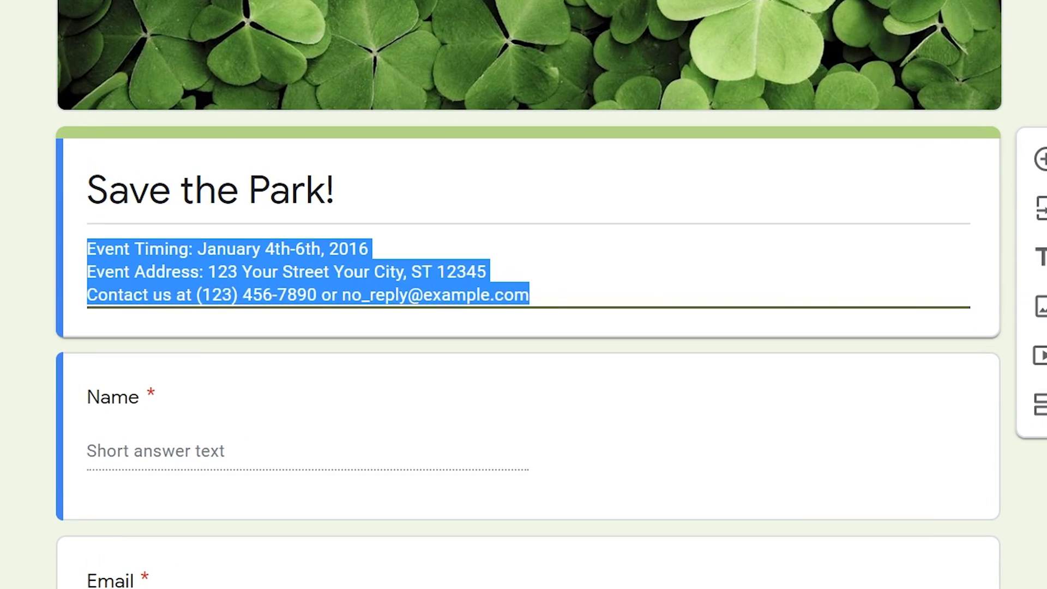
Change the Event Timing date in the description to June 27, 2020.
left_click(248, 248)
double_click(194, 249)
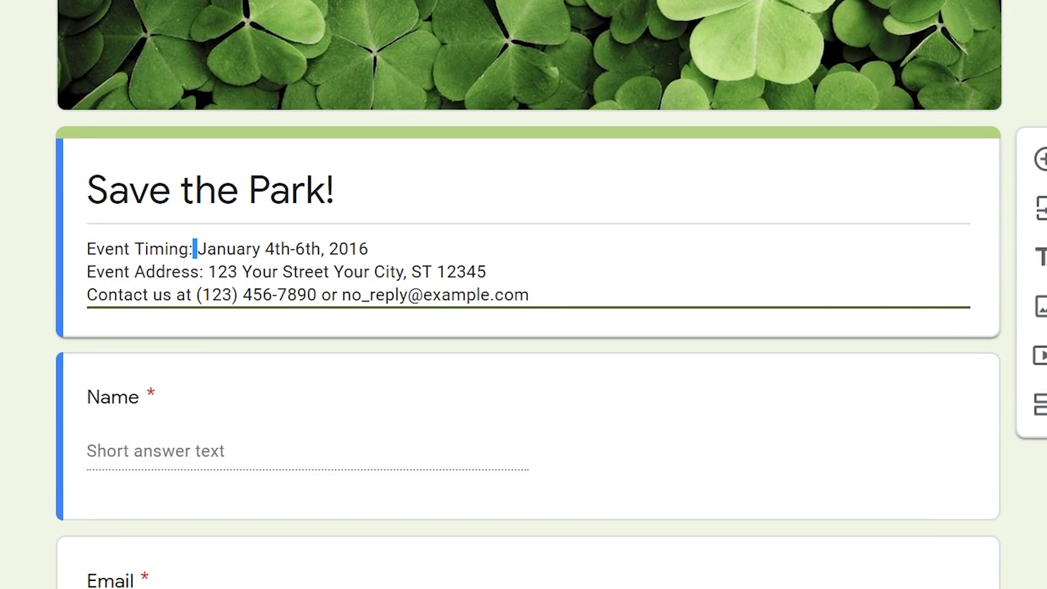
left_click_drag(206, 248, 261, 249)
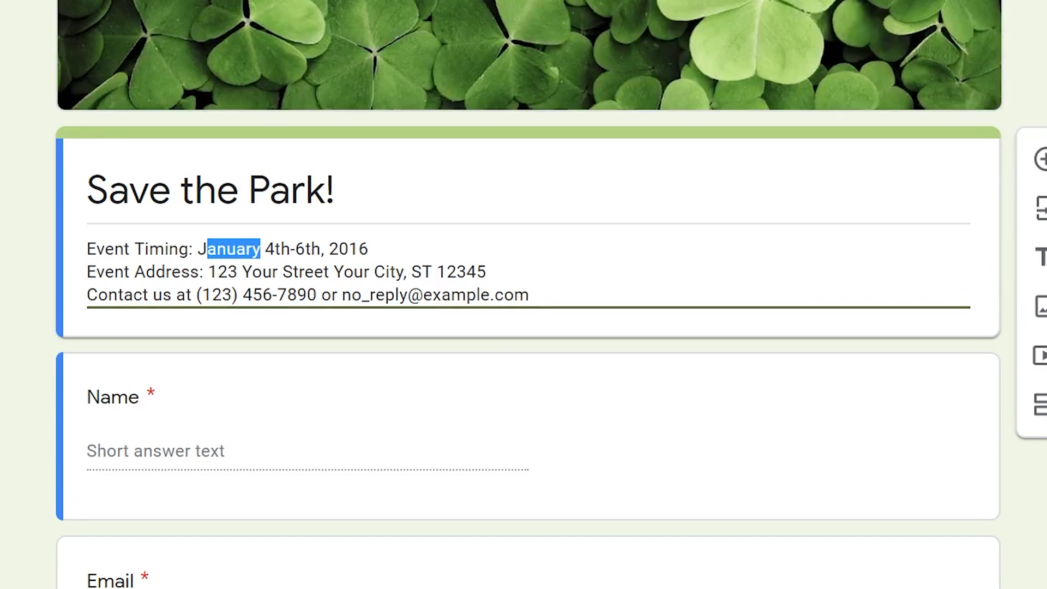
type("une")
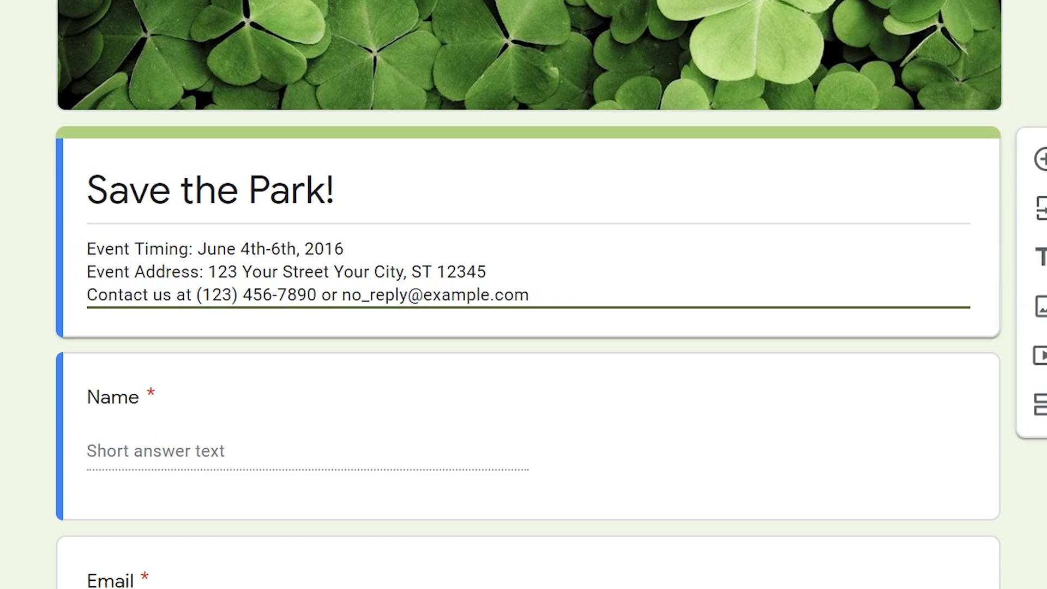
key("Tab")
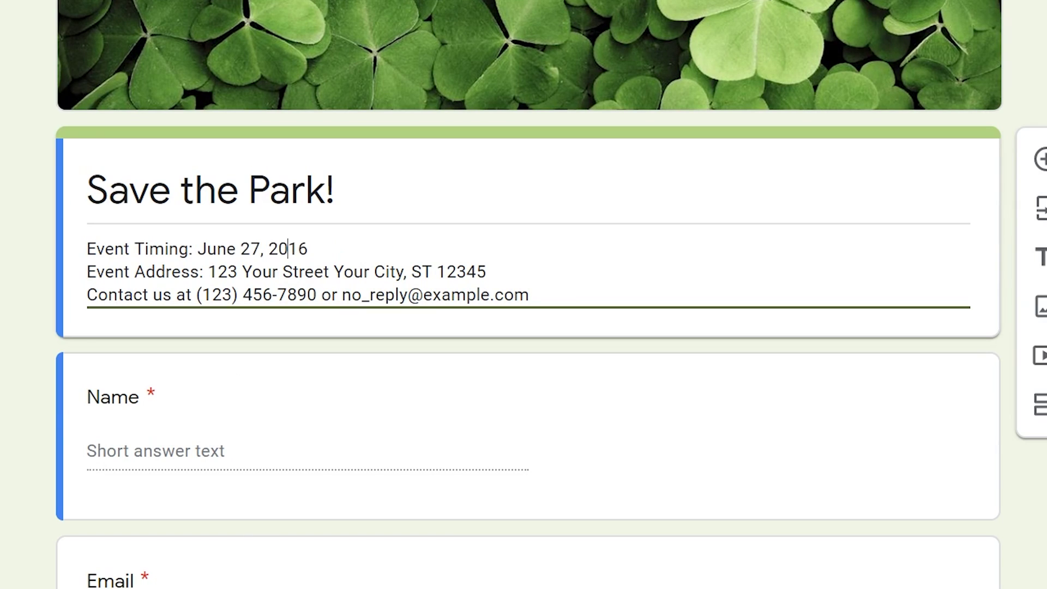
key("shift+Right")
key("shift+Right")
type("20")
Replace the placeholder street address with 'Wolcott Park'.
left_click_drag(209, 272, 486, 272)
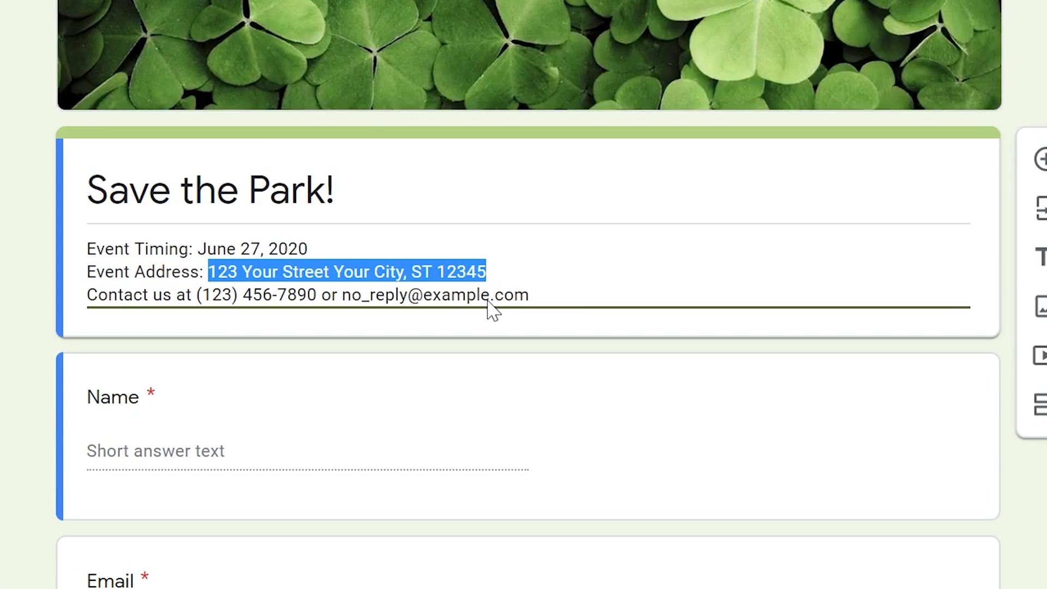
type("W")
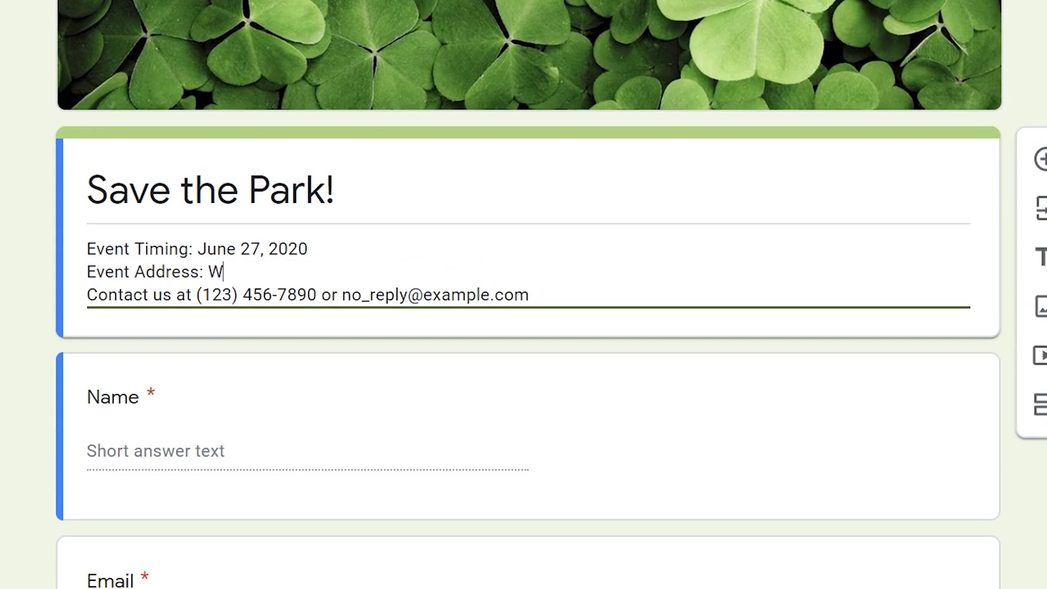
type("olcott Park")
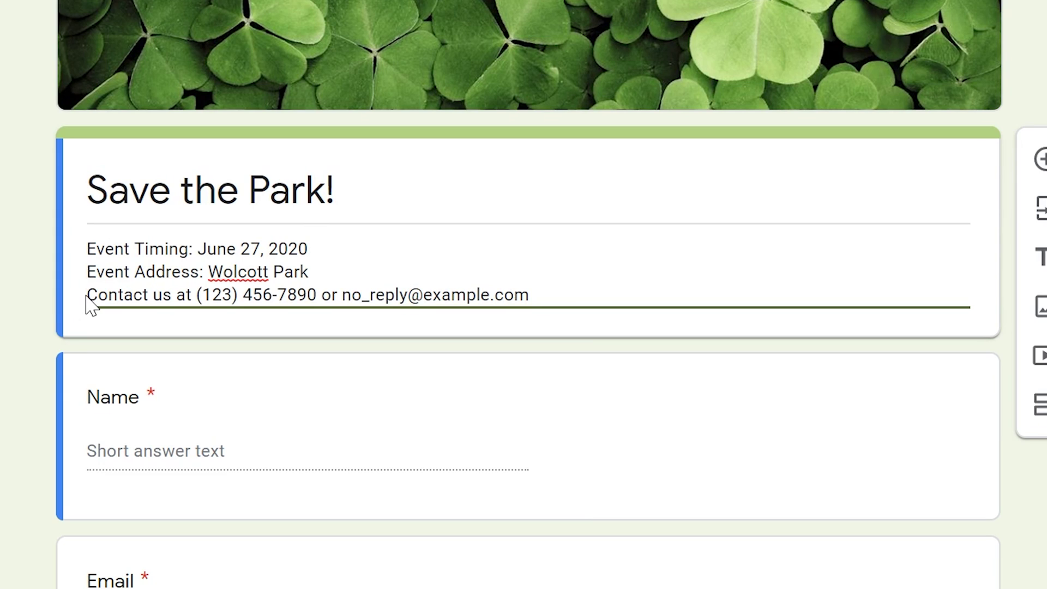
key("ctrl+a")
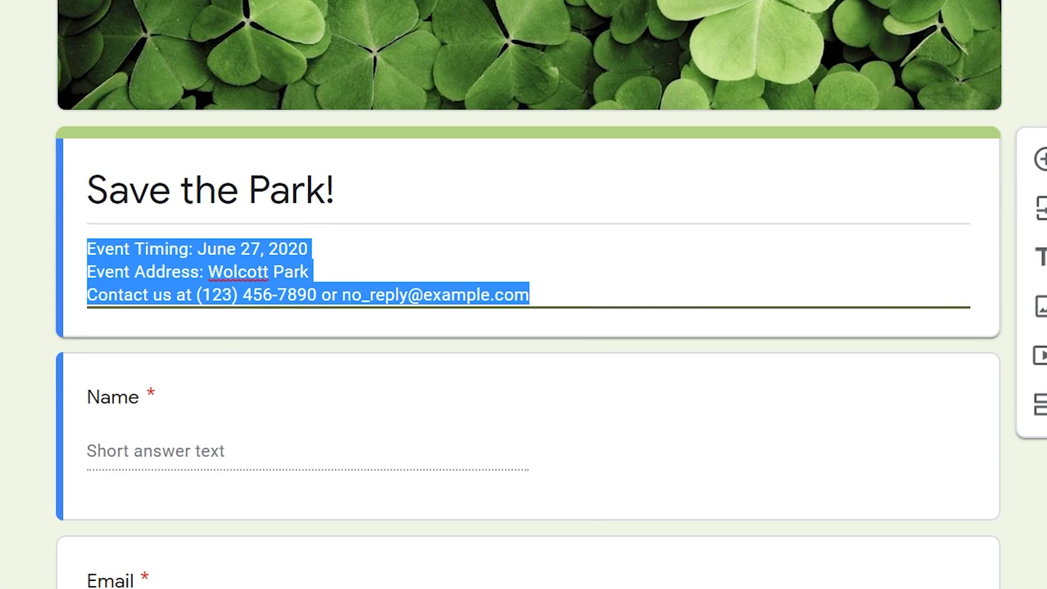
Delete the 'Contact us at…' line from the description, leaving date and address.
left_click(163, 295)
left_click_drag(87, 295, 530, 295)
key("BackSpace")
key("BackSpace")
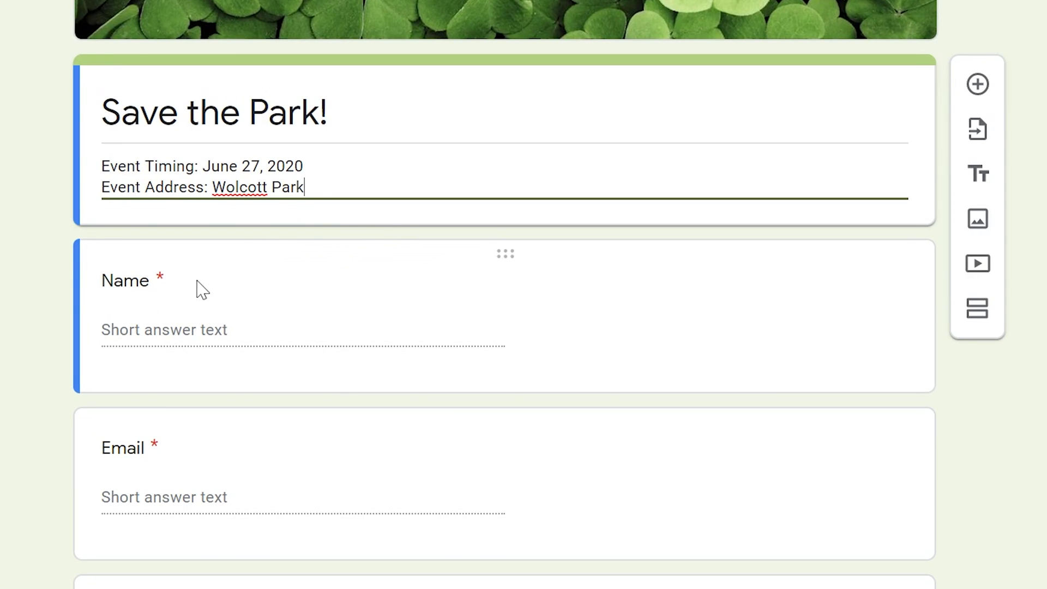
left_click(201, 276)
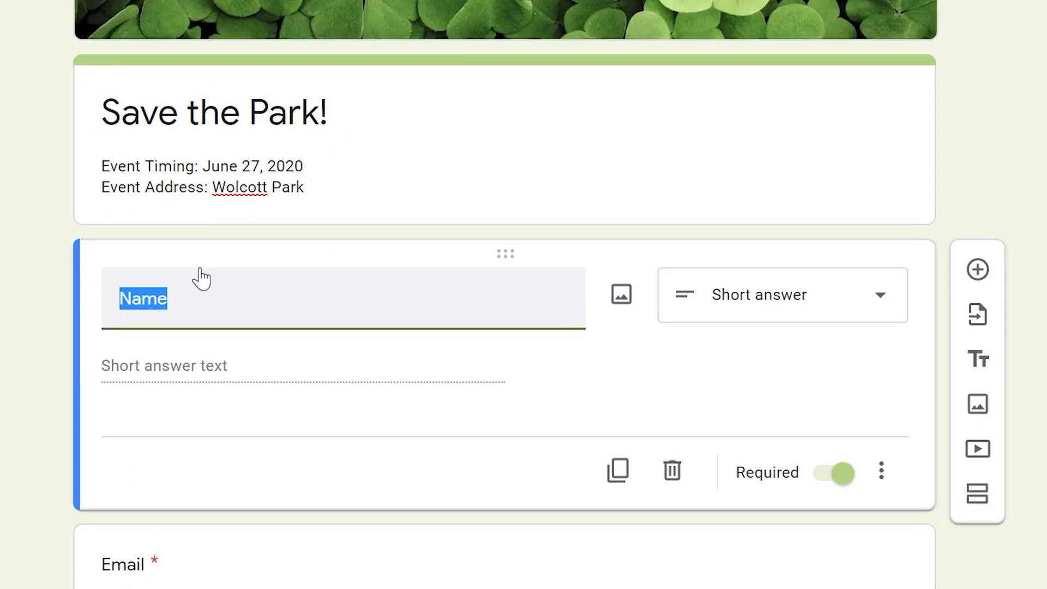
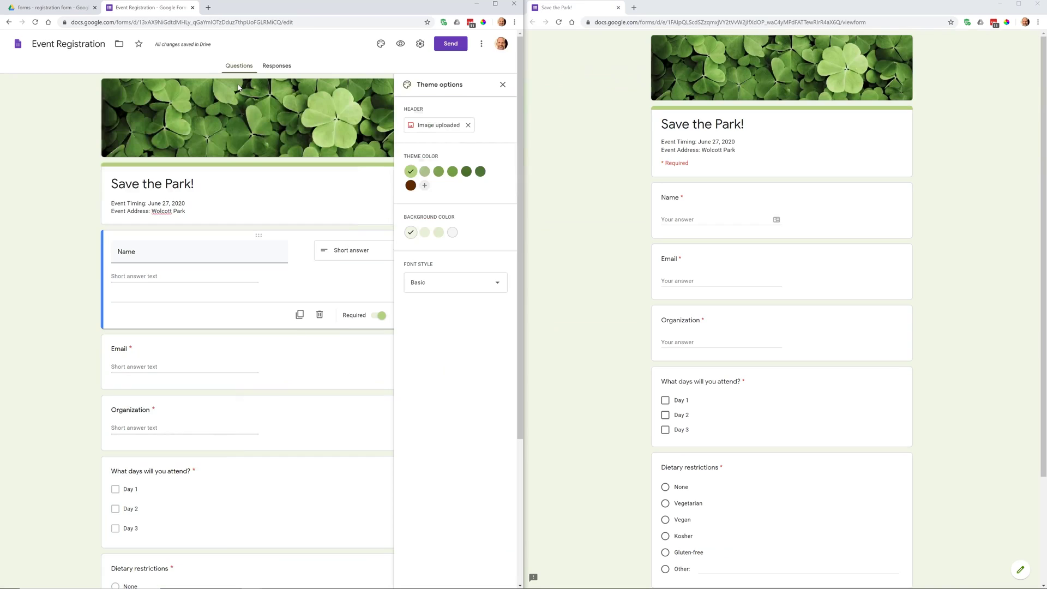
Close the theme options and keep the Name question as a Short answer question.
left_click(502, 85)
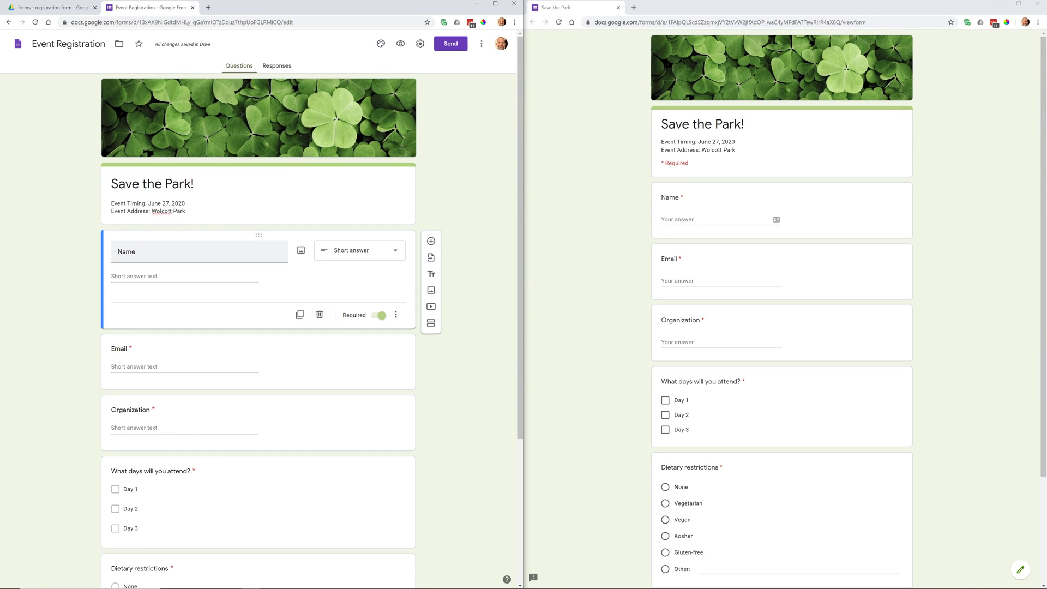
double_click(126, 251)
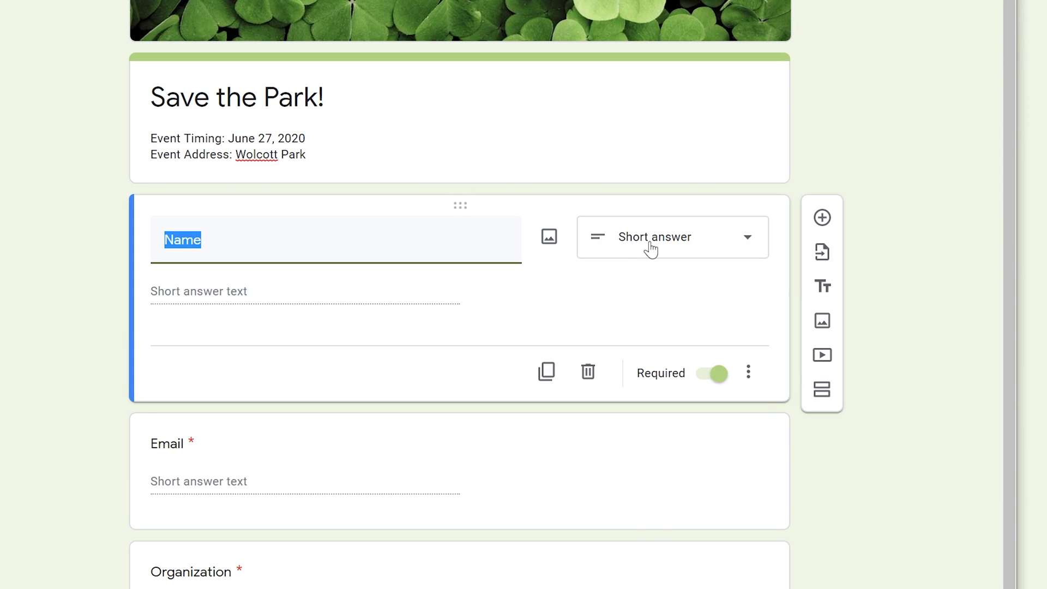
left_click(651, 250)
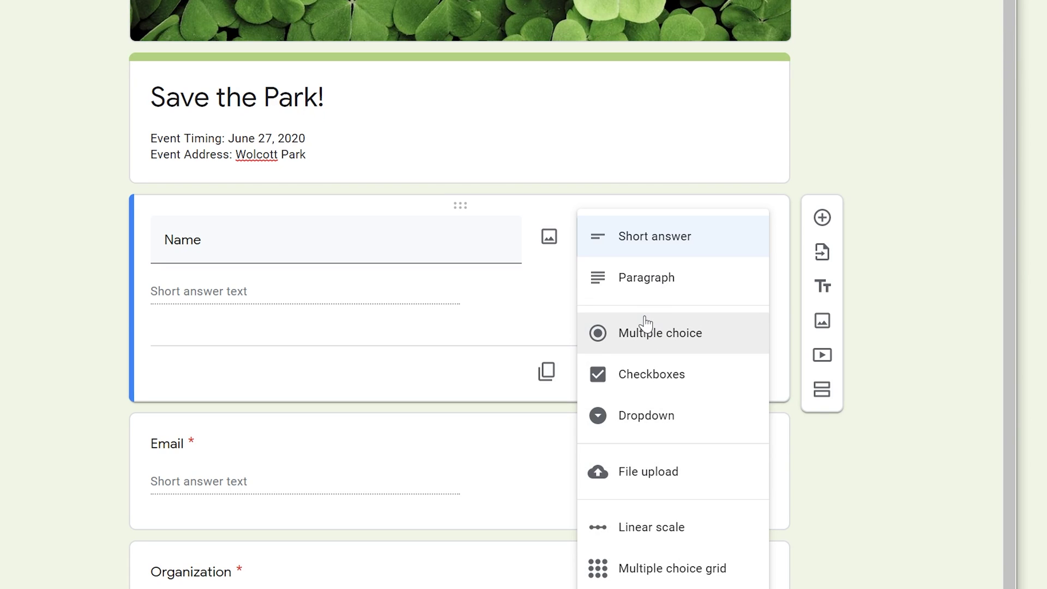
left_click(676, 252)
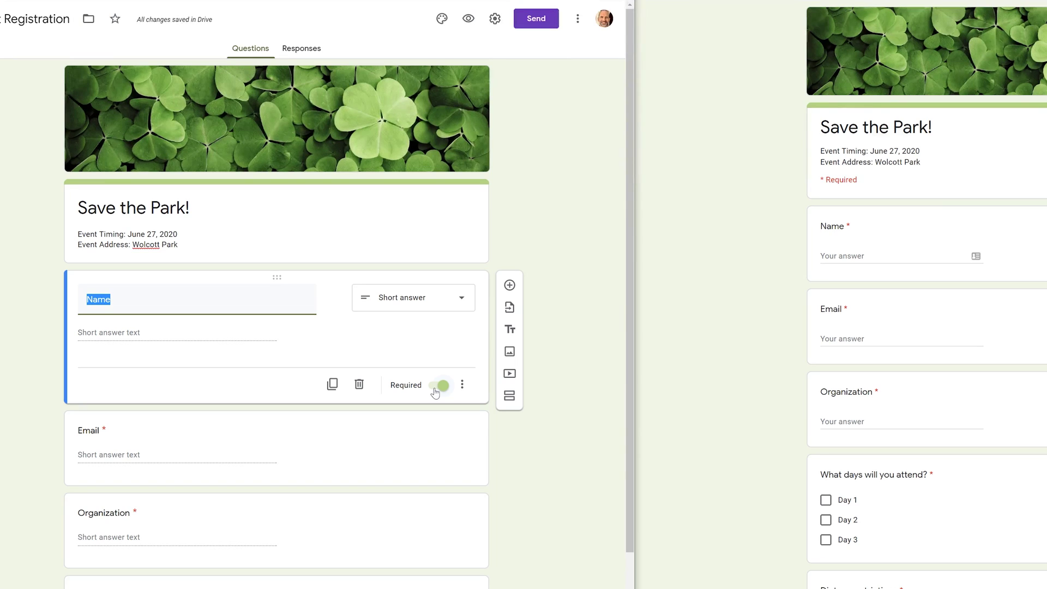
scroll(434, 393, "down", 3)
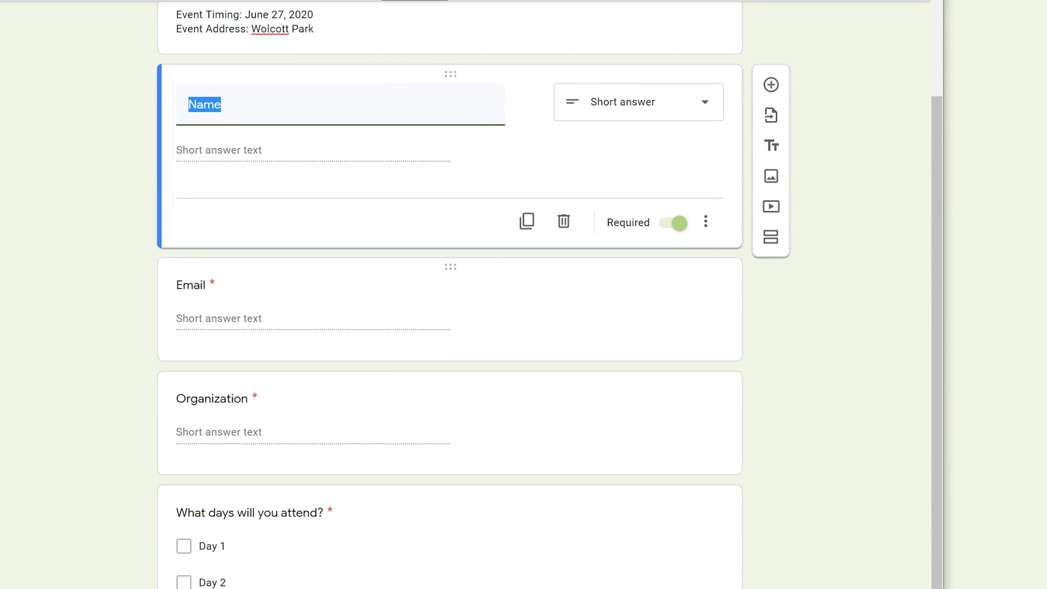
Set the Email question's response validation to Text > Email address.
left_click(173, 302)
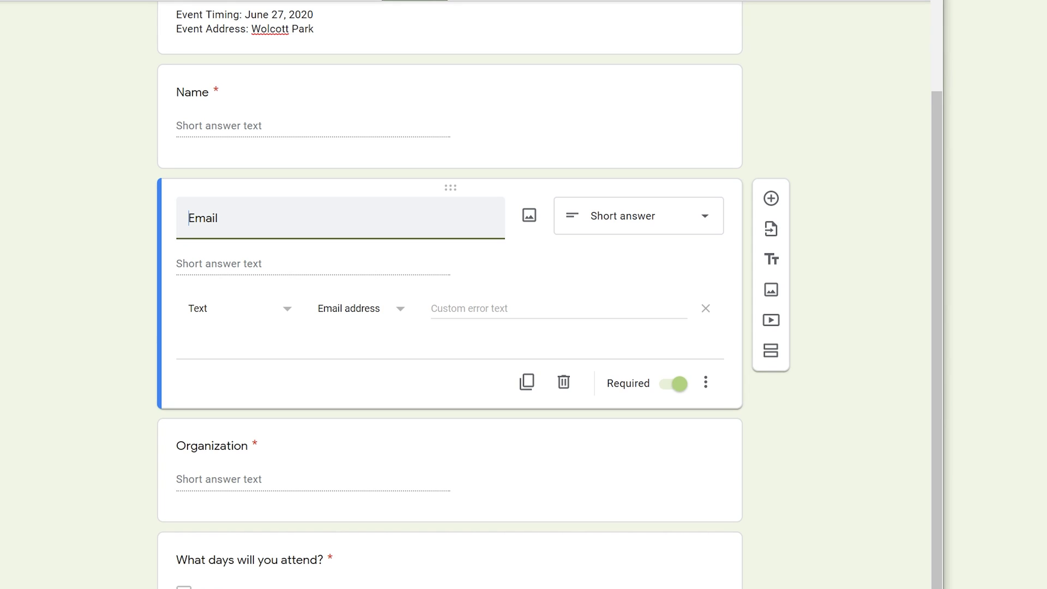
left_click(708, 385)
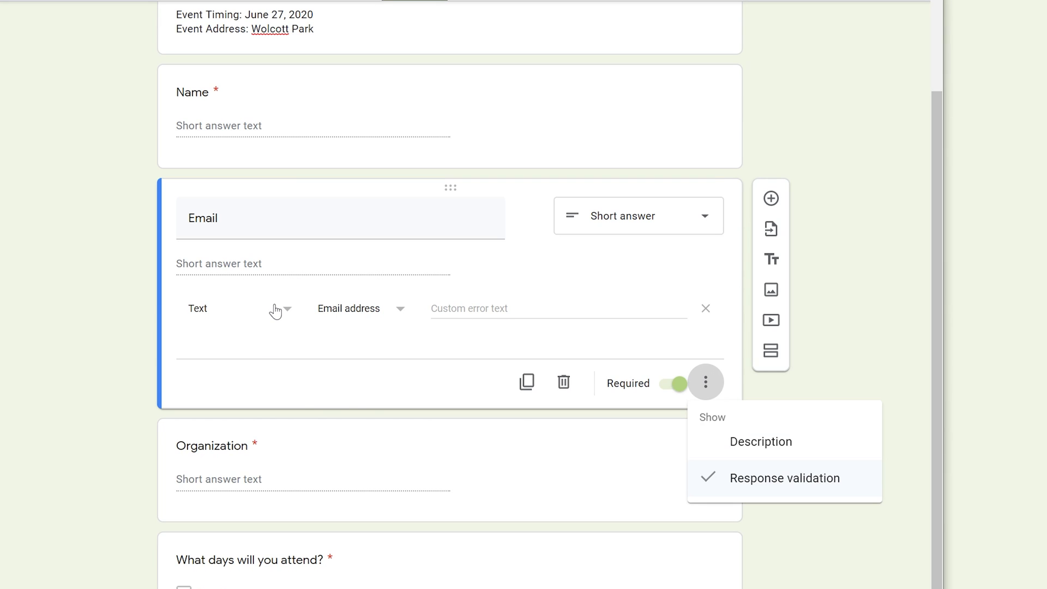
left_click(210, 307)
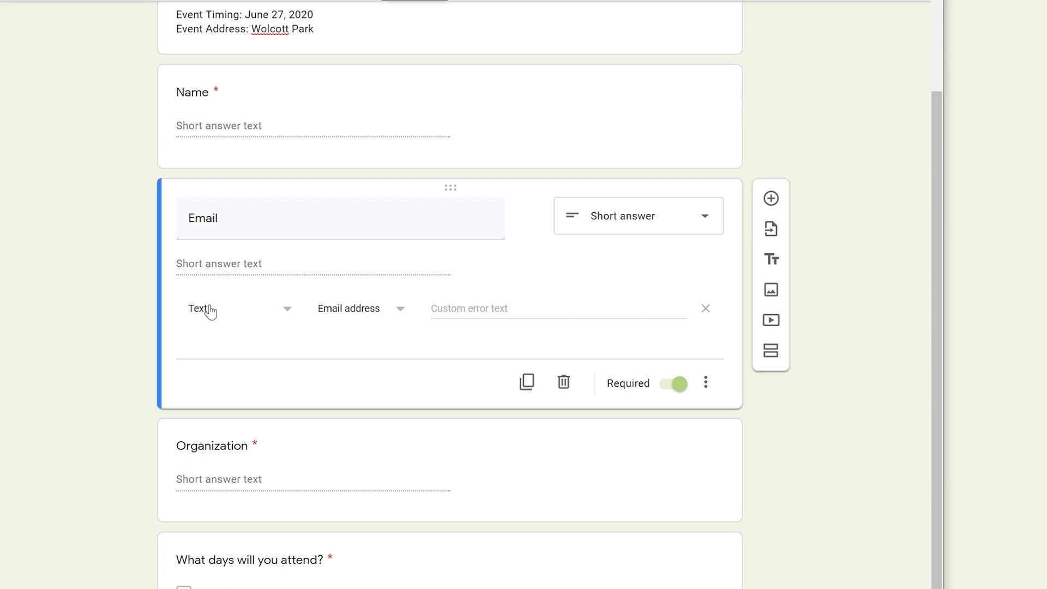
left_click(288, 309)
left_click(287, 307)
left_click(379, 312)
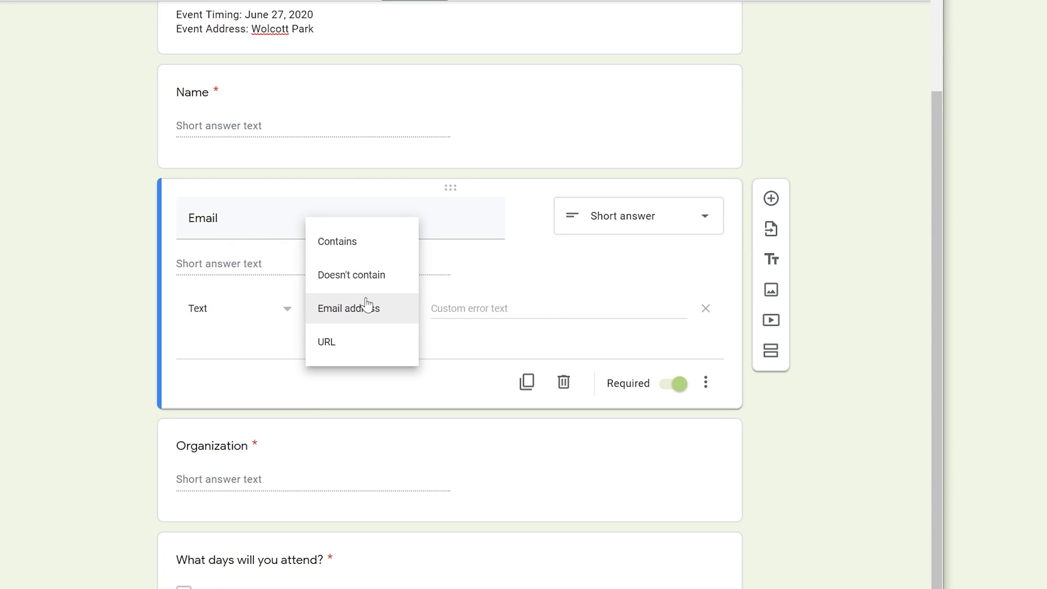
left_click(369, 314)
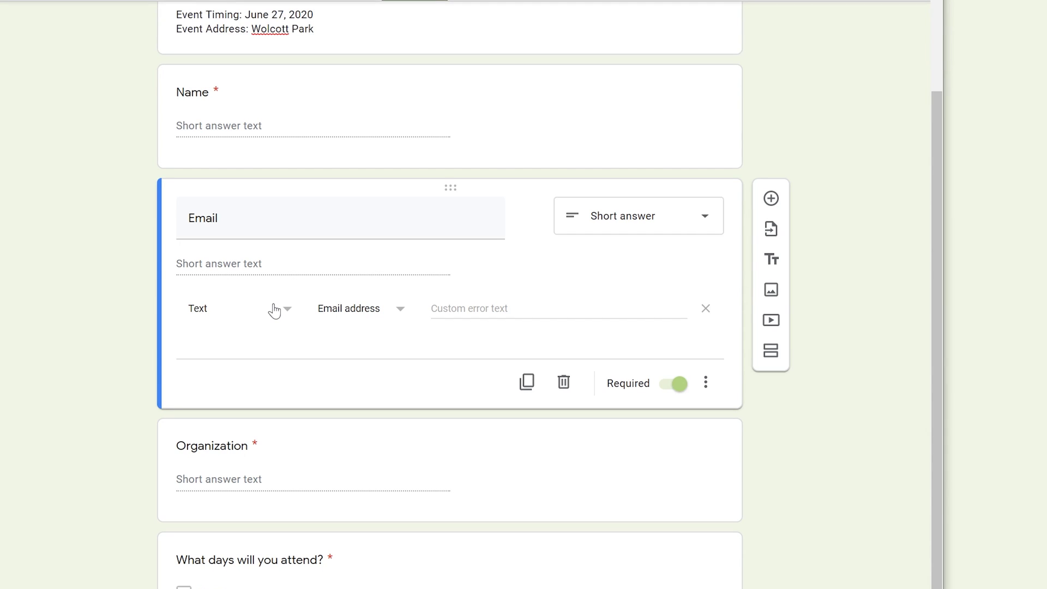
left_click(253, 454)
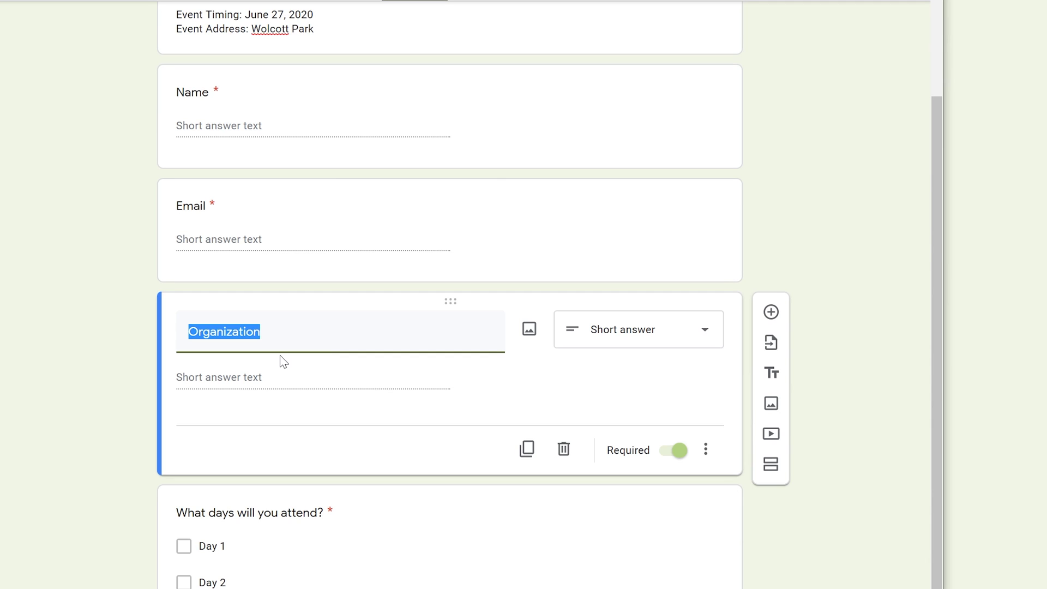
Rename Organization to 'Type of volunteering' as multiple choice with a Tree planting option.
type("Type of volunteering")
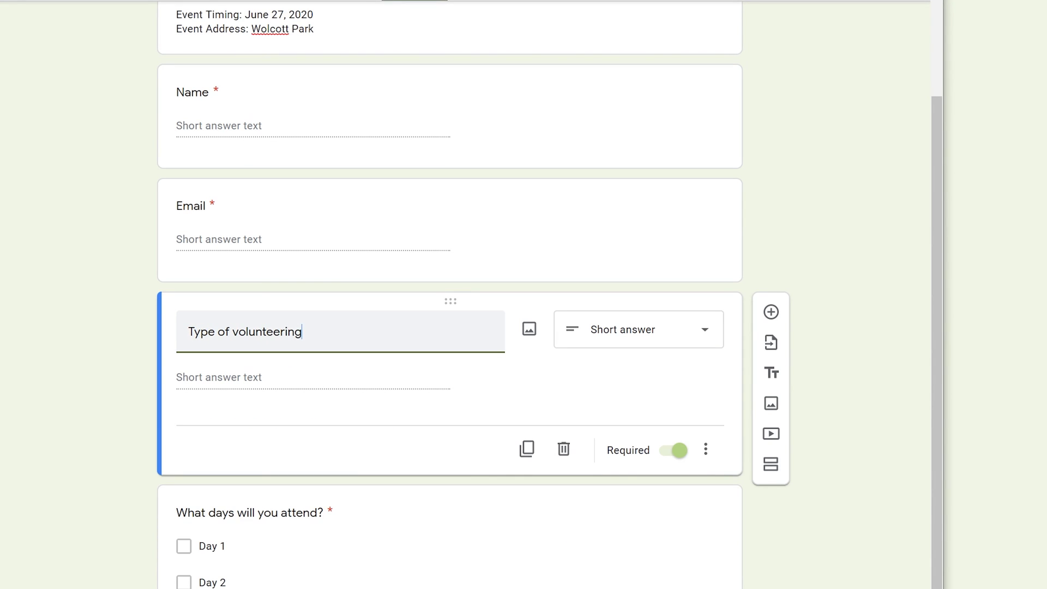
left_click(615, 338)
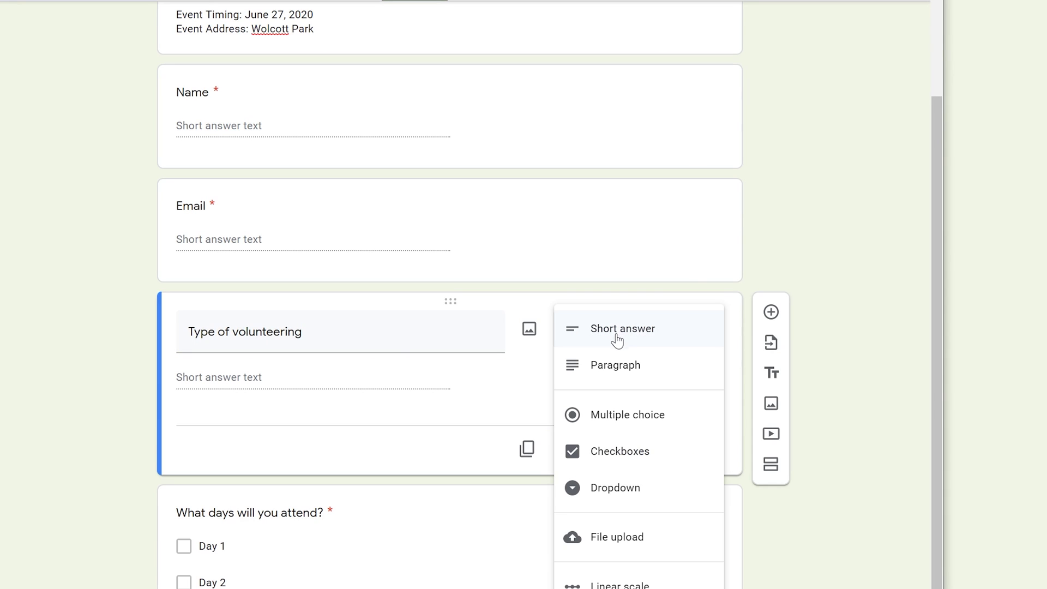
left_click(631, 415)
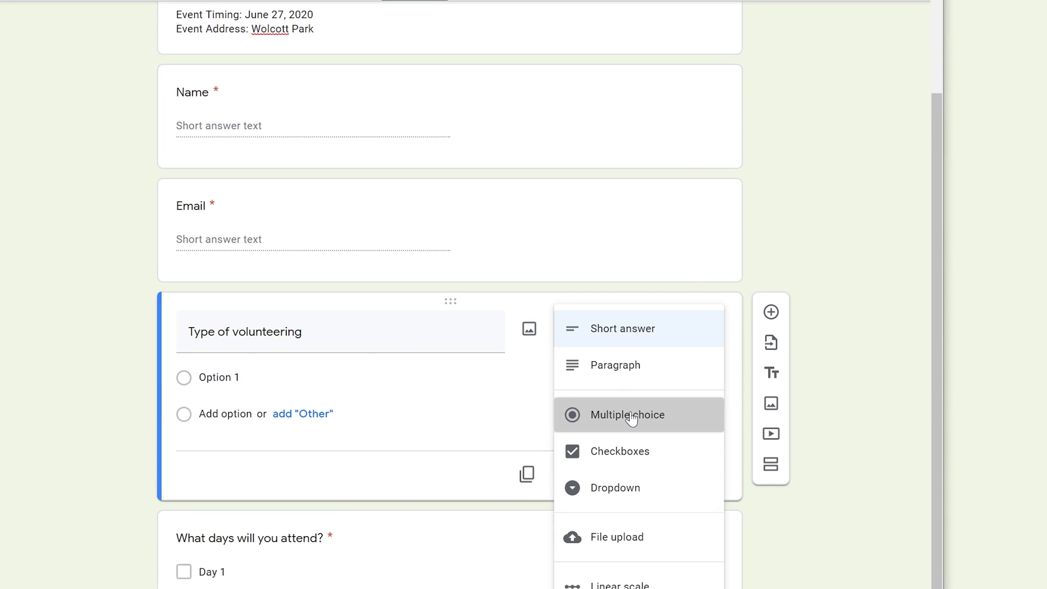
left_click(230, 382)
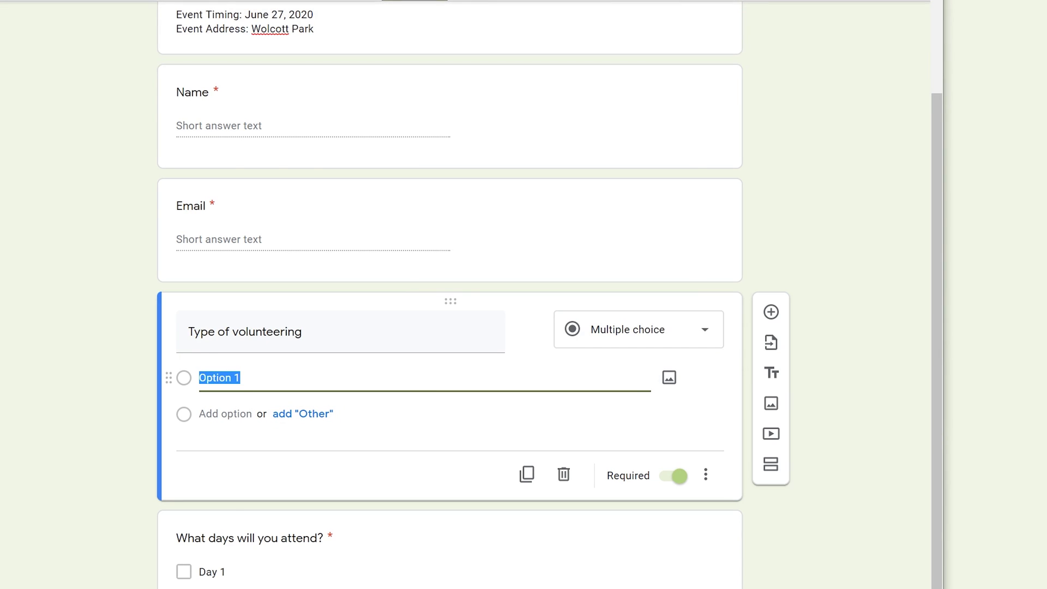
type("Tree planting")
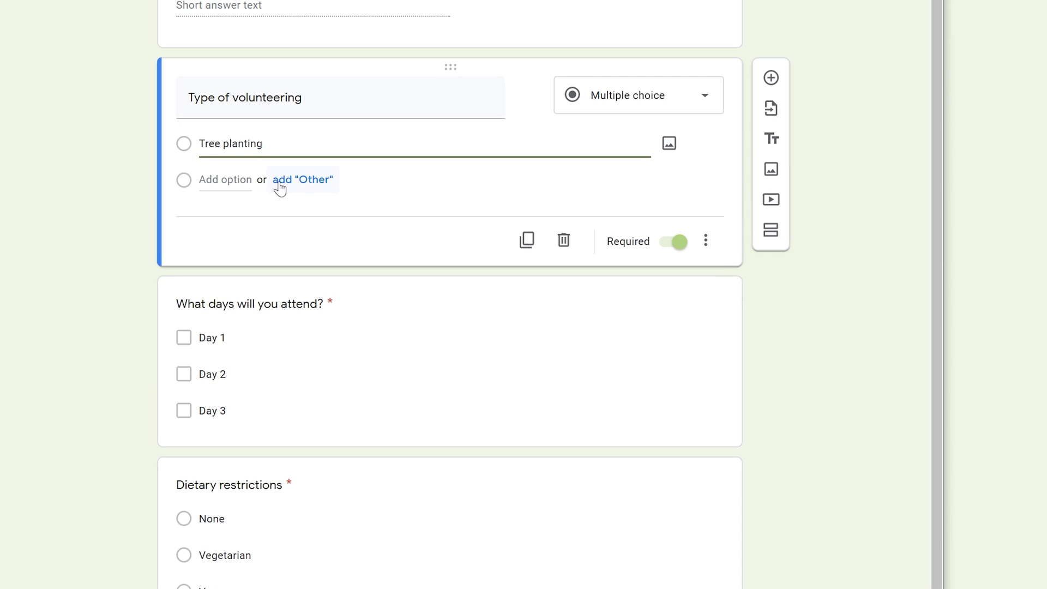
Add a Litter removal option, make the question optional, and test both choices in preview.
left_click(223, 180)
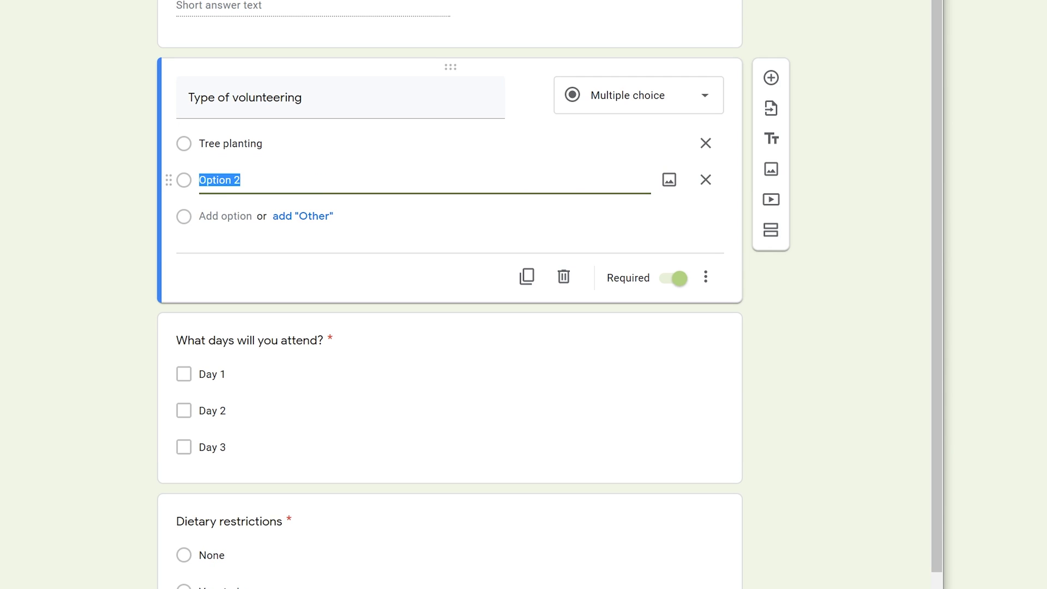
type("Litter removal")
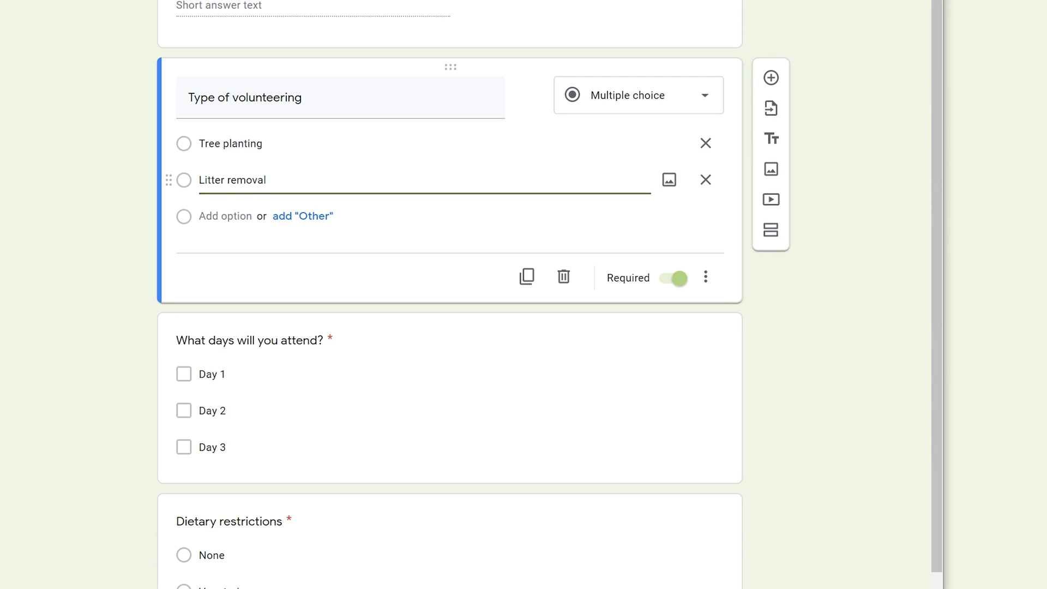
left_click(666, 282)
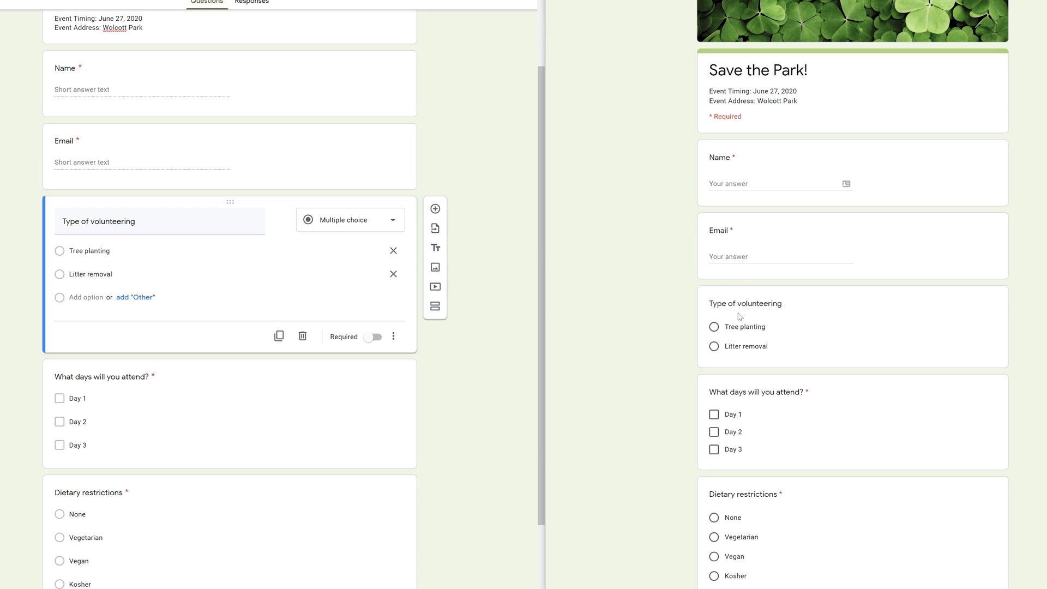
left_click(738, 330)
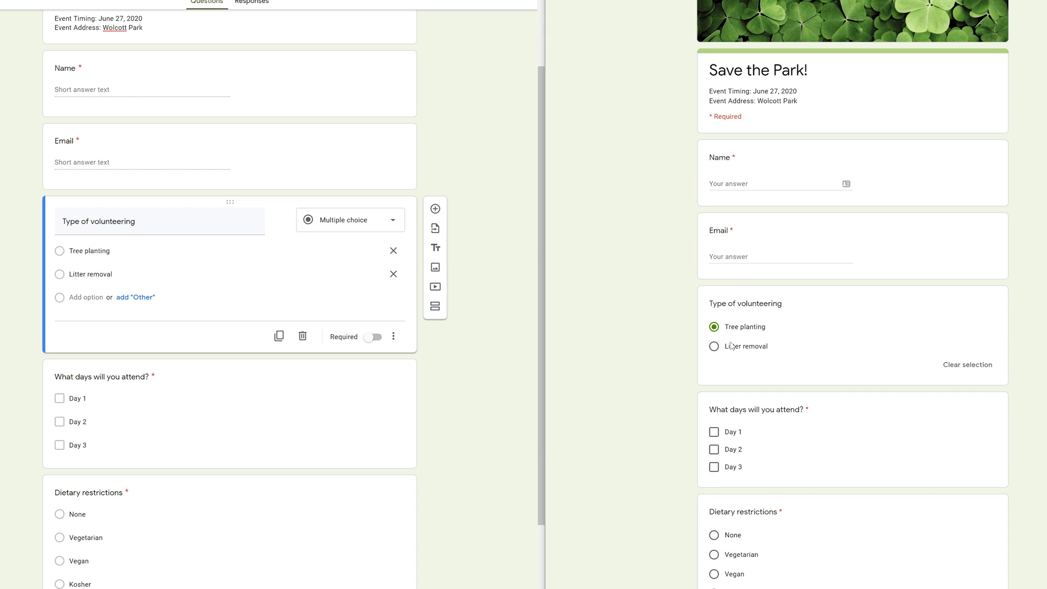
left_click(727, 348)
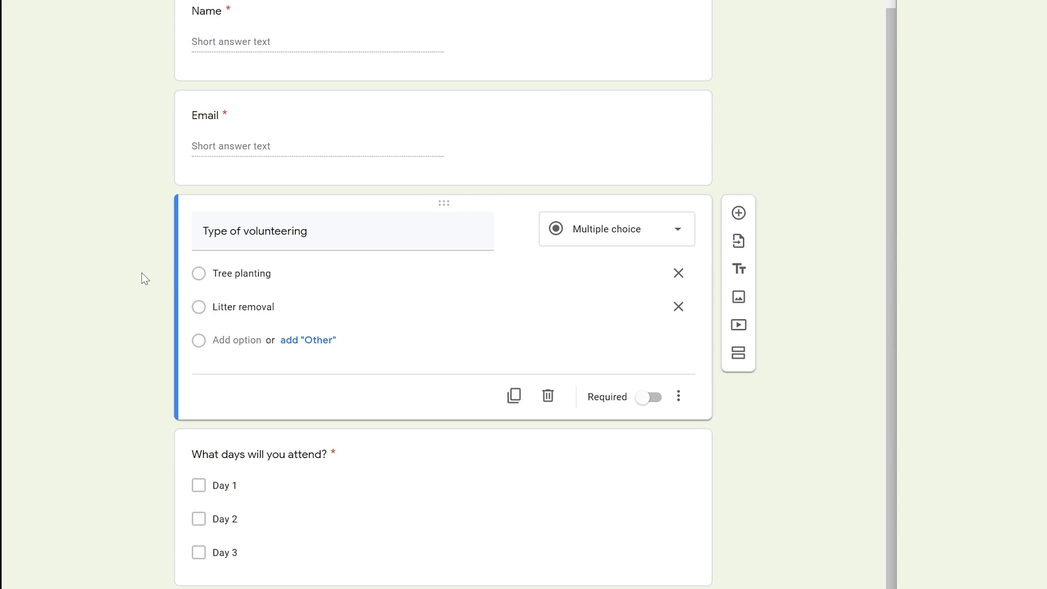
Retitle the days question 'Do you have any restrictions?' as a dropdown offering only Yes and No.
scroll(144, 278, "down", 3)
left_click(224, 266)
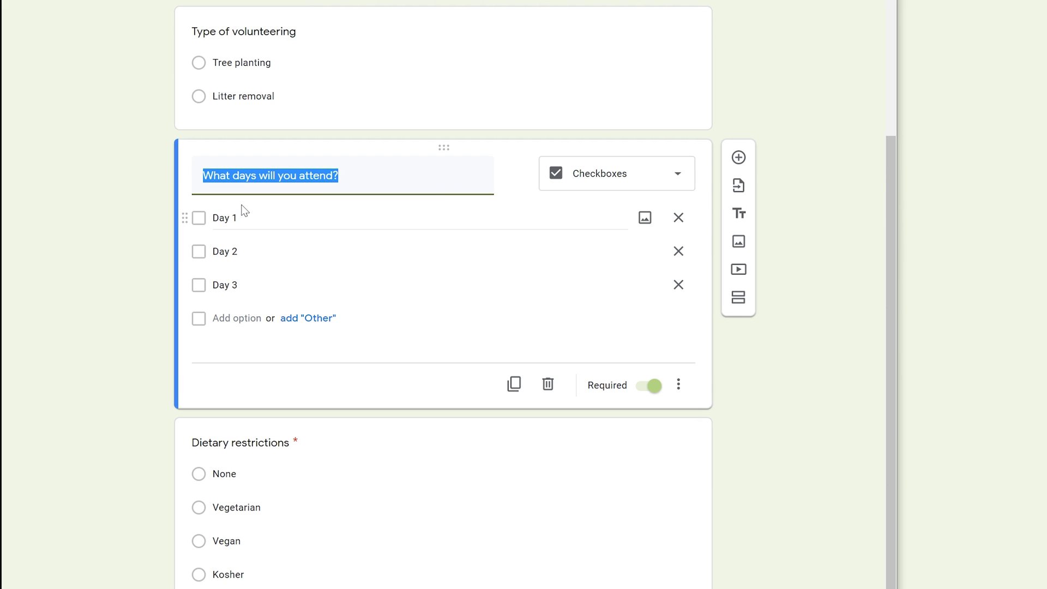
type("Do")
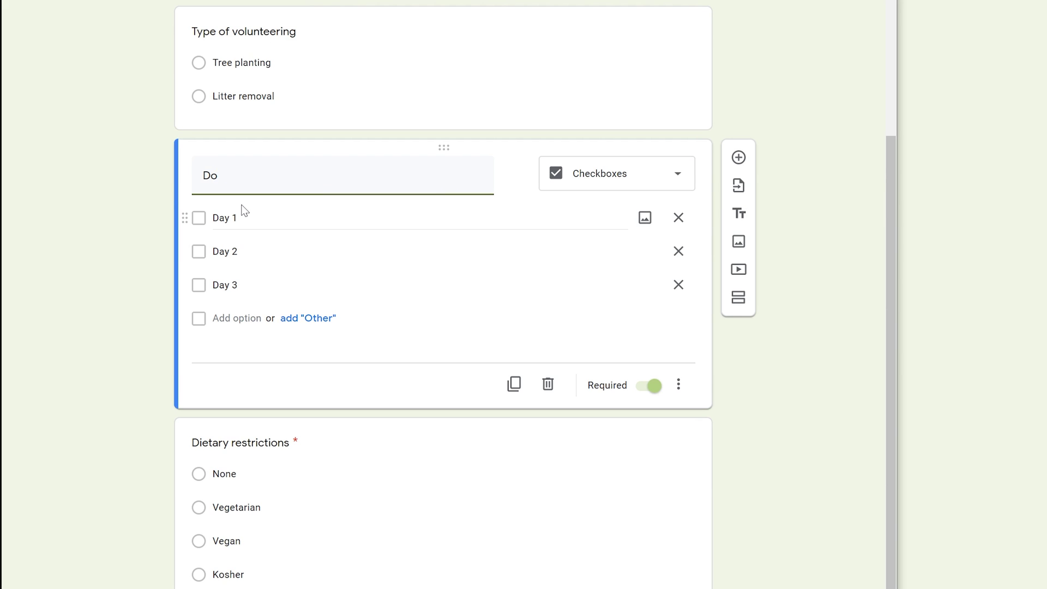
type(" you have any restrictions?")
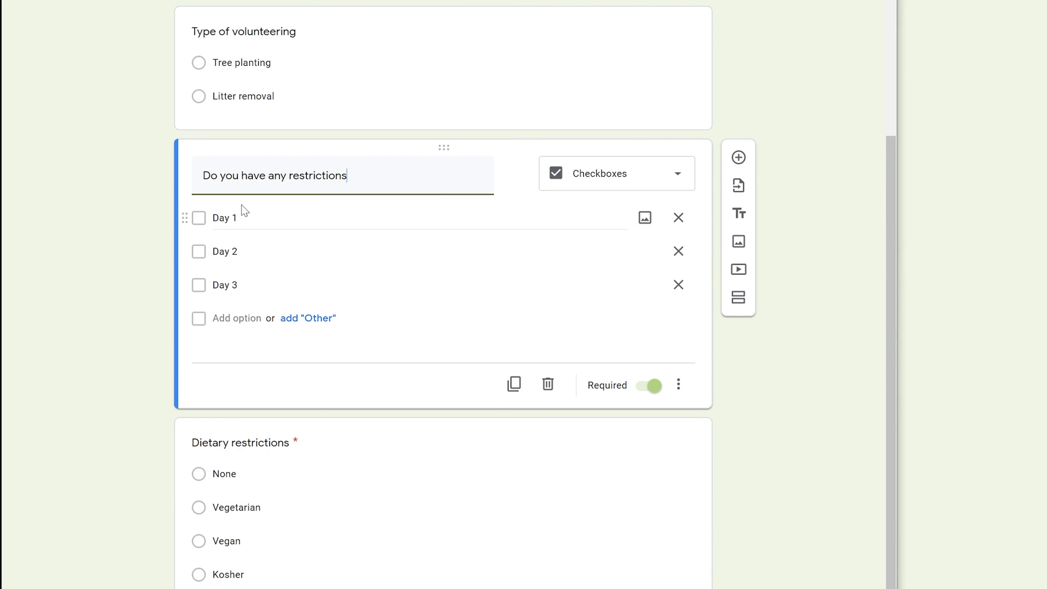
left_click(601, 186)
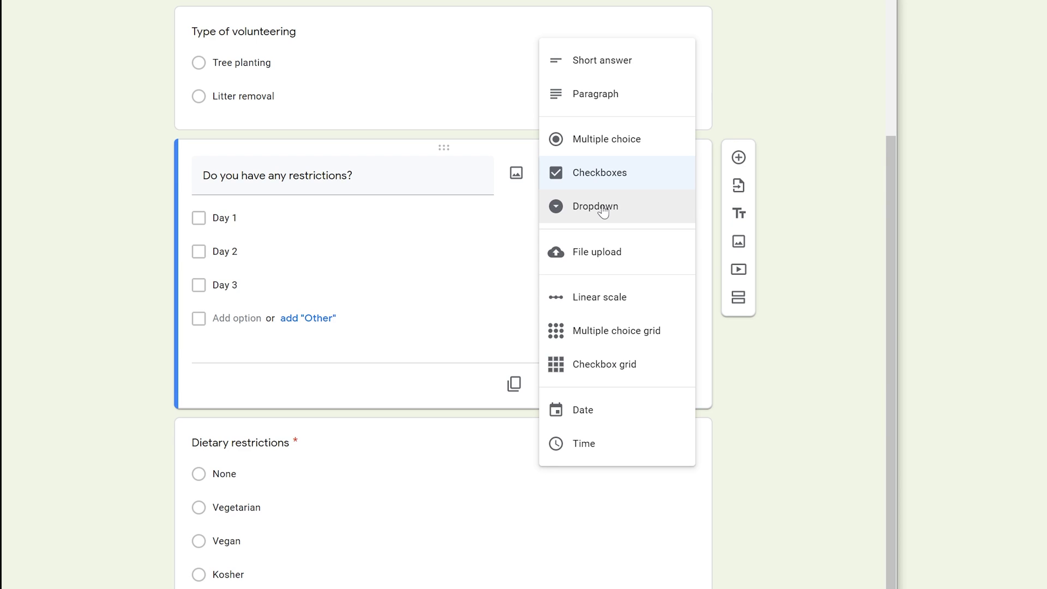
left_click(603, 212)
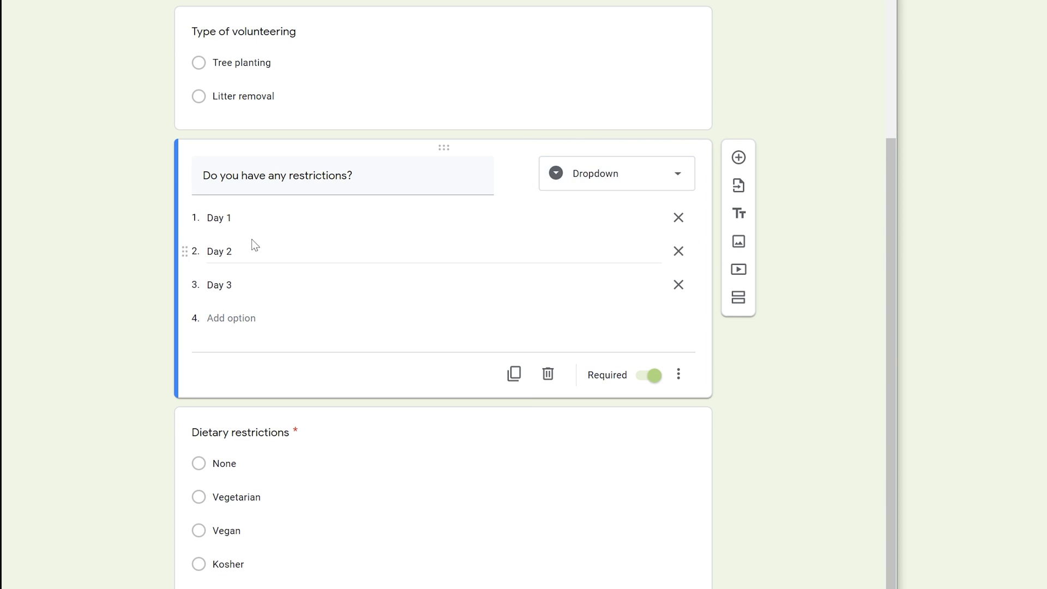
left_click(248, 219)
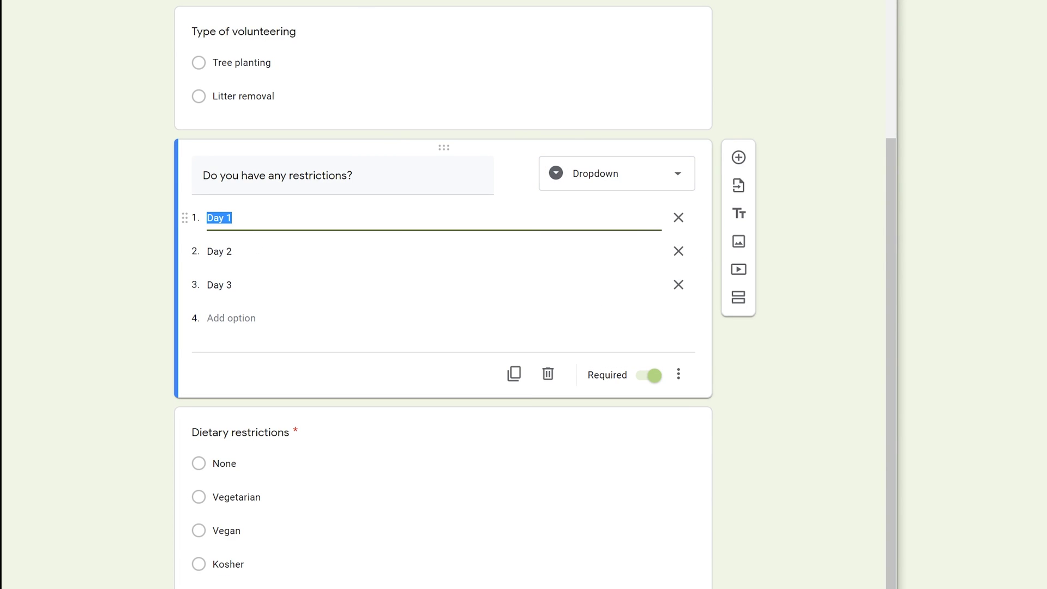
type("Yes")
left_click(220, 251)
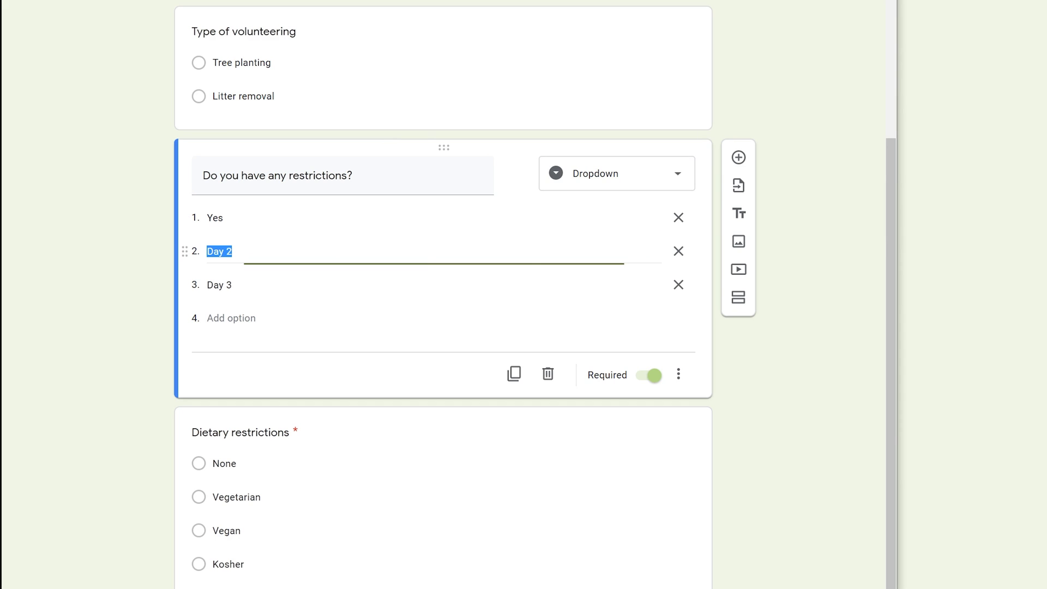
type("o")
left_click(678, 286)
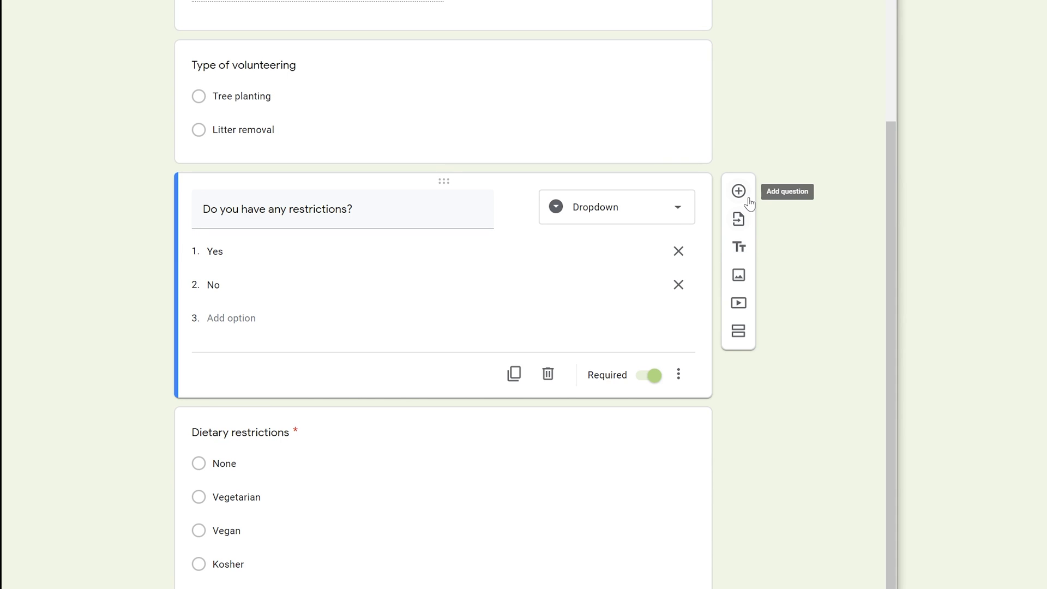
Add a new section titled 'Restrictions' after the restrictions question.
left_click(739, 332)
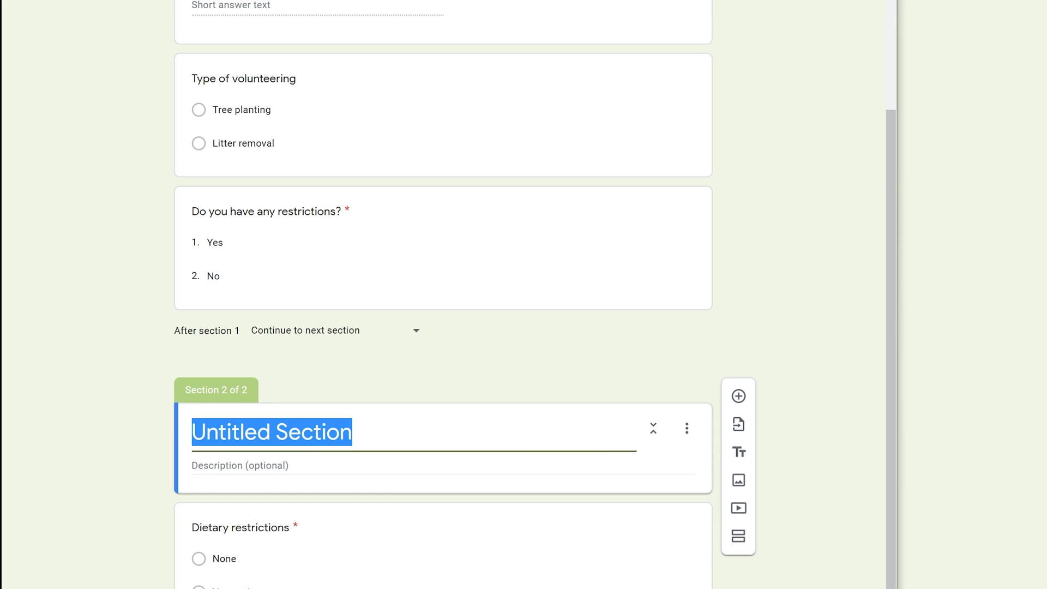
type("Restrictions")
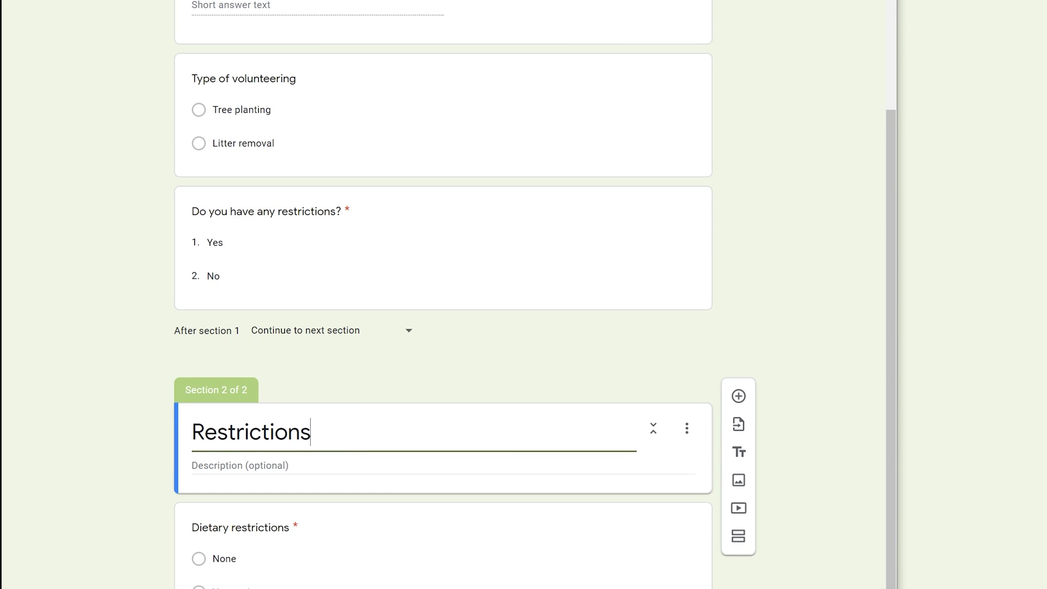
scroll(265, 447, "down", 2)
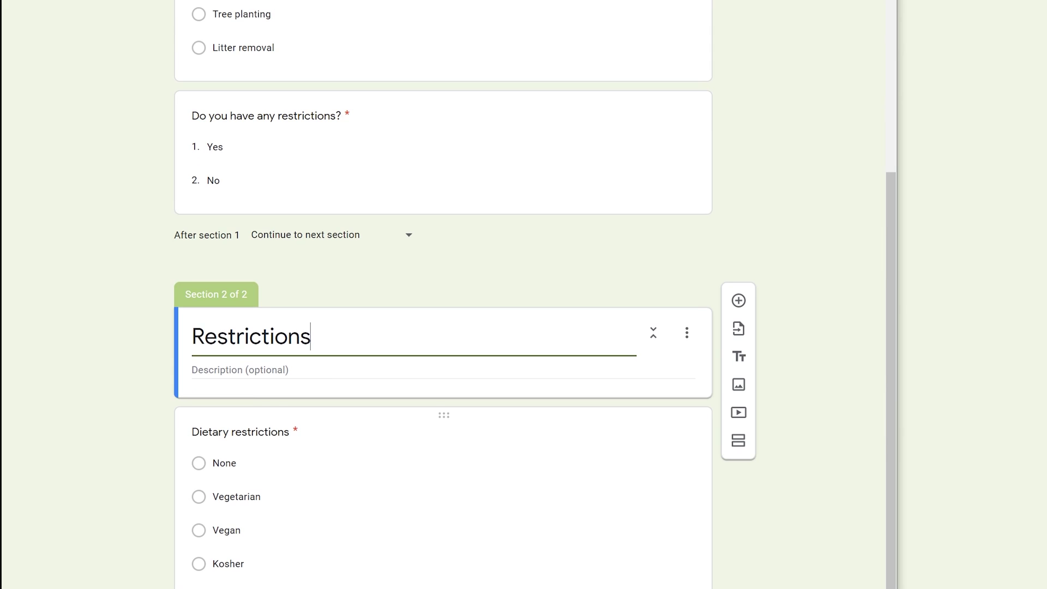
scroll(266, 447, "down", 3)
Retitle the dietary question 'What type of restriction?' as checkboxes, first choice Mobility.
left_click(264, 289)
scroll(264, 289, "down", 2)
type("What ty")
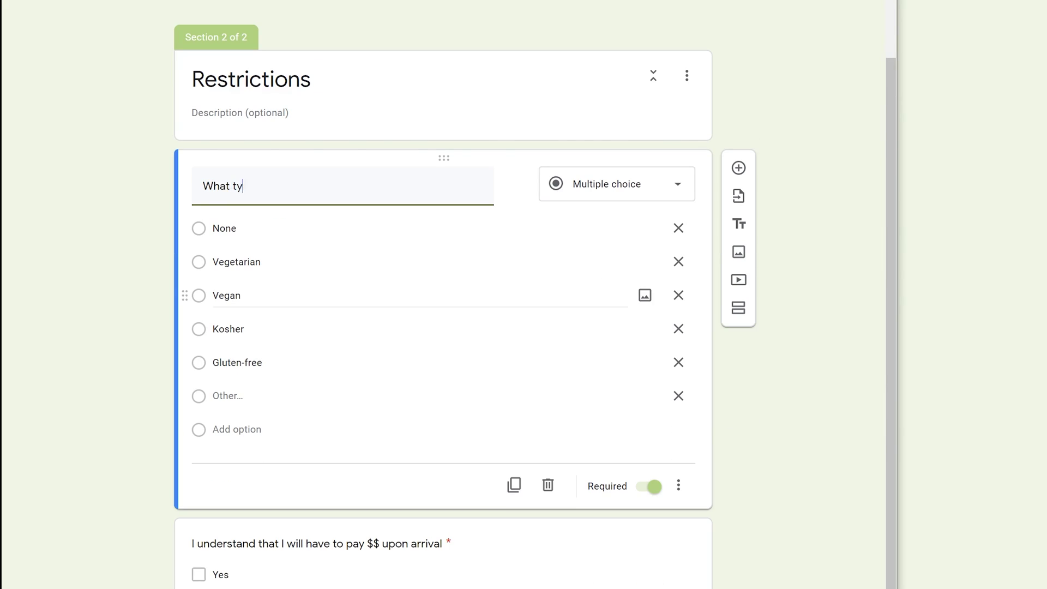
type("pe of restriction?")
key("Return")
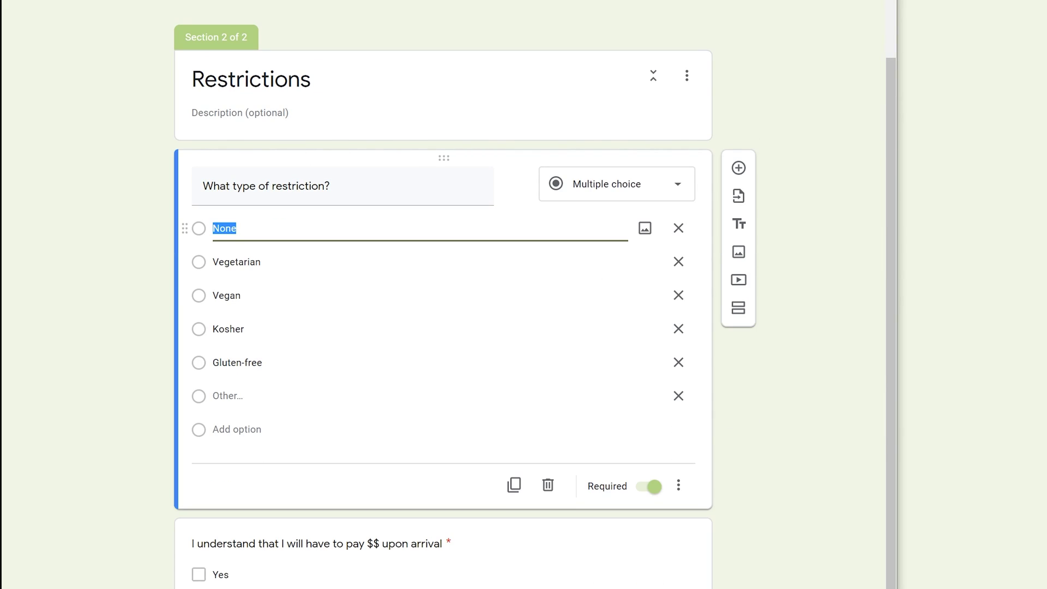
type("Mobility")
left_click(590, 197)
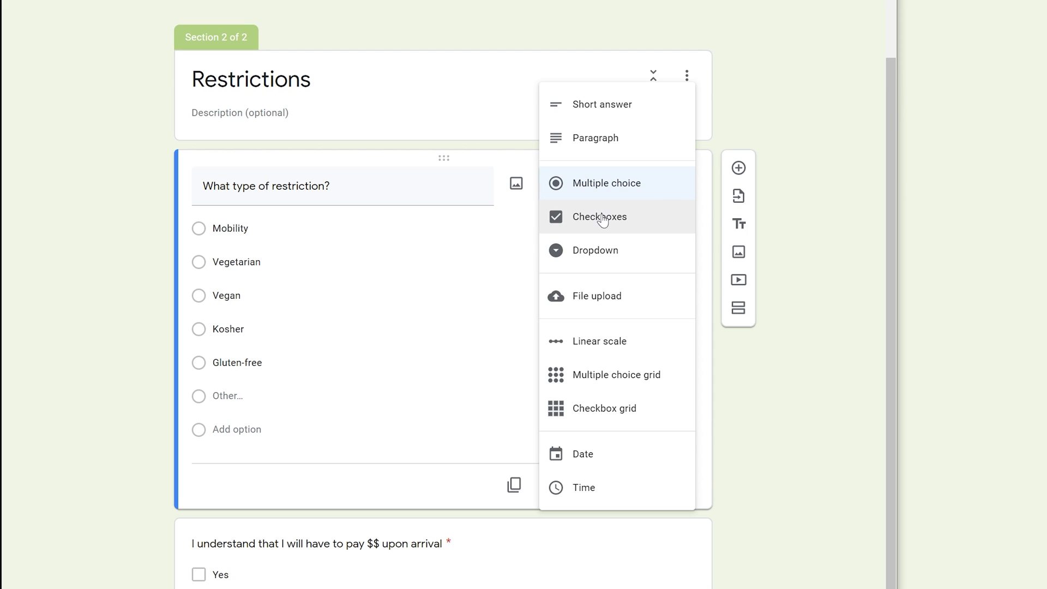
left_click(602, 221)
Rename the next choices to Probation and Minor, deleting Kosher, Gluten-free and Other.
left_click(276, 260)
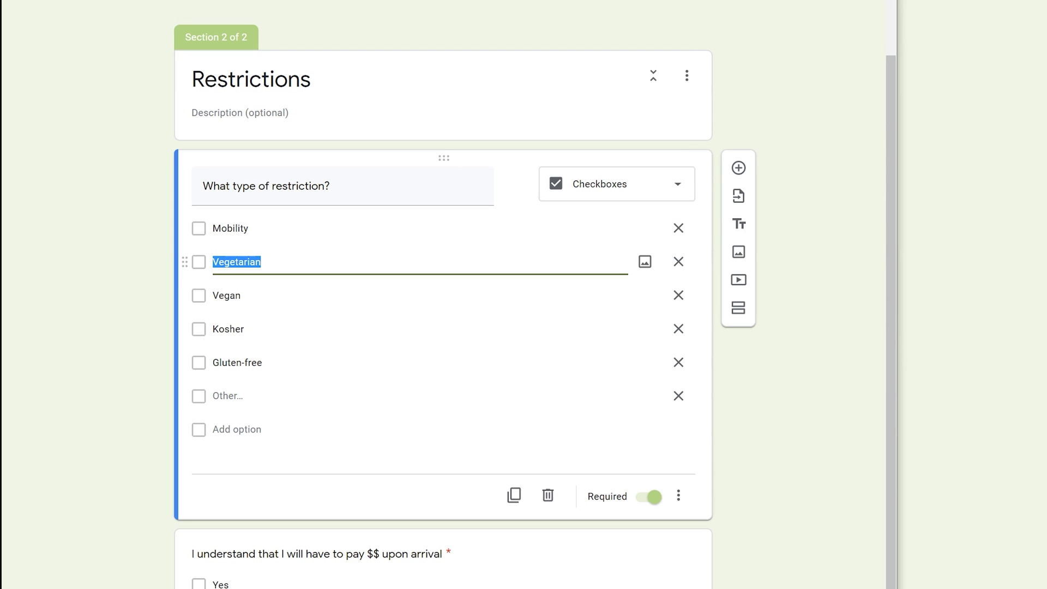
type("Pro")
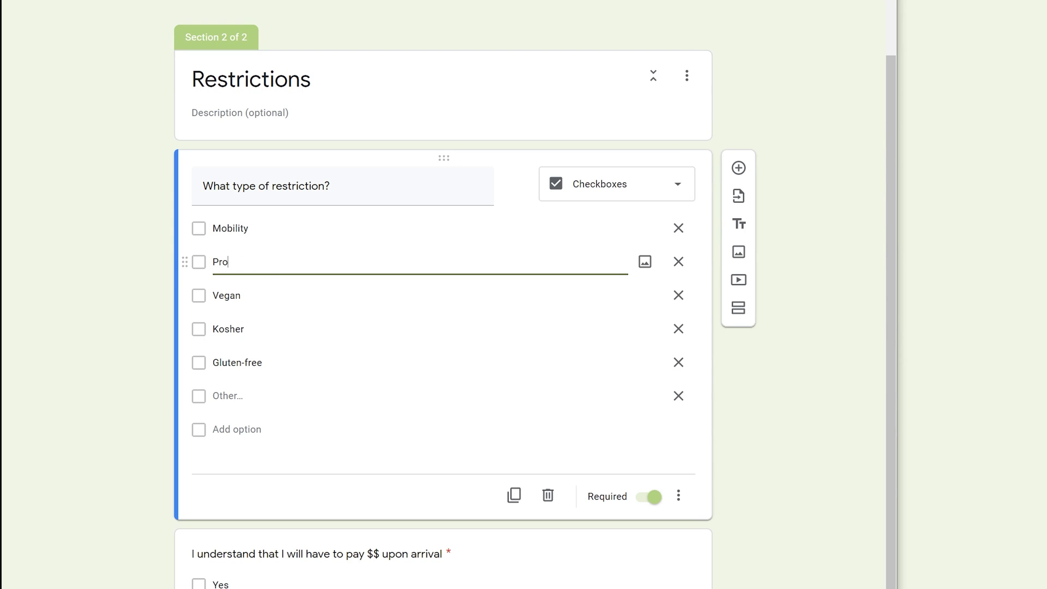
type("bation")
key("Tab")
key("Tab")
key("Tab")
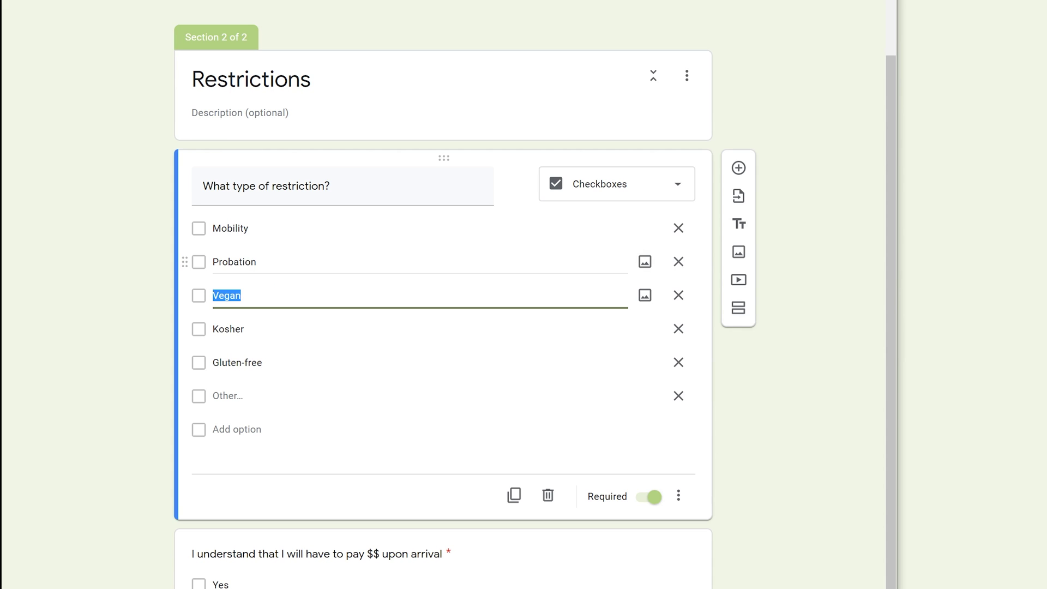
type("Minor")
left_click(678, 328)
left_click(677, 351)
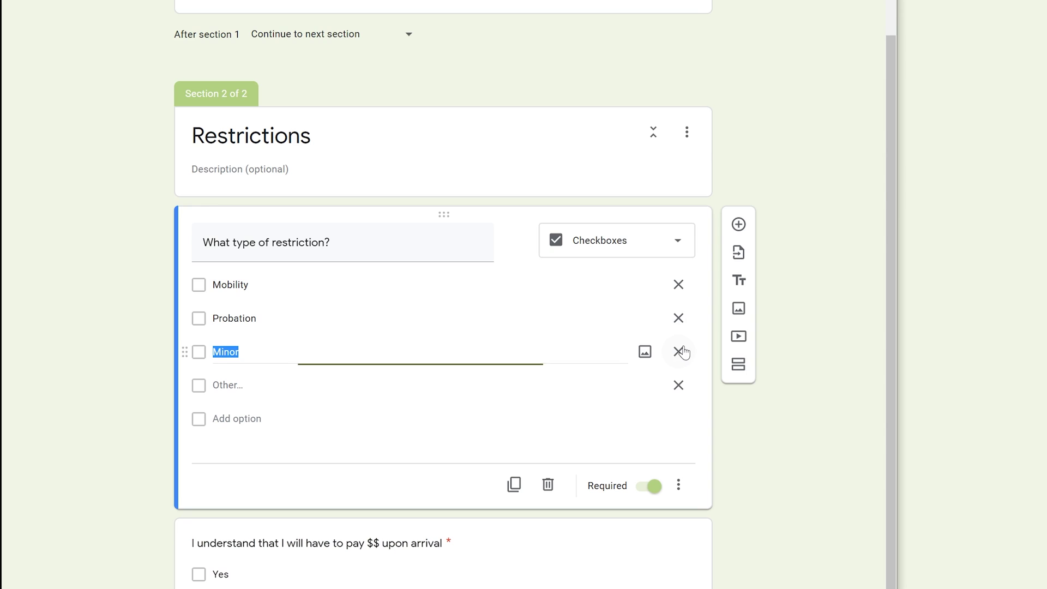
left_click(682, 386)
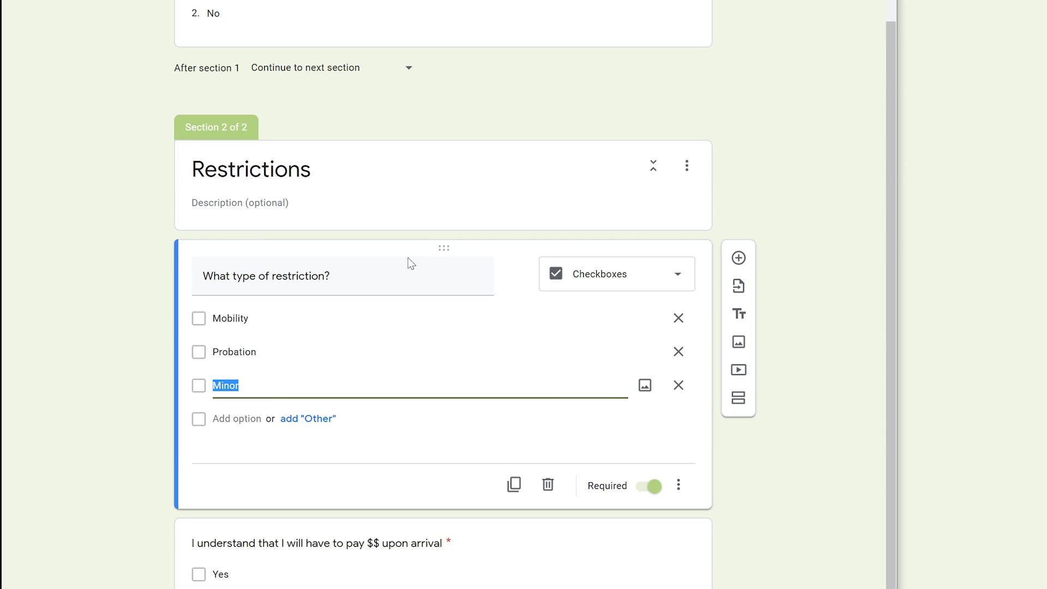
Add a third section titled 'Time of day' after the Restrictions section.
left_click(738, 400)
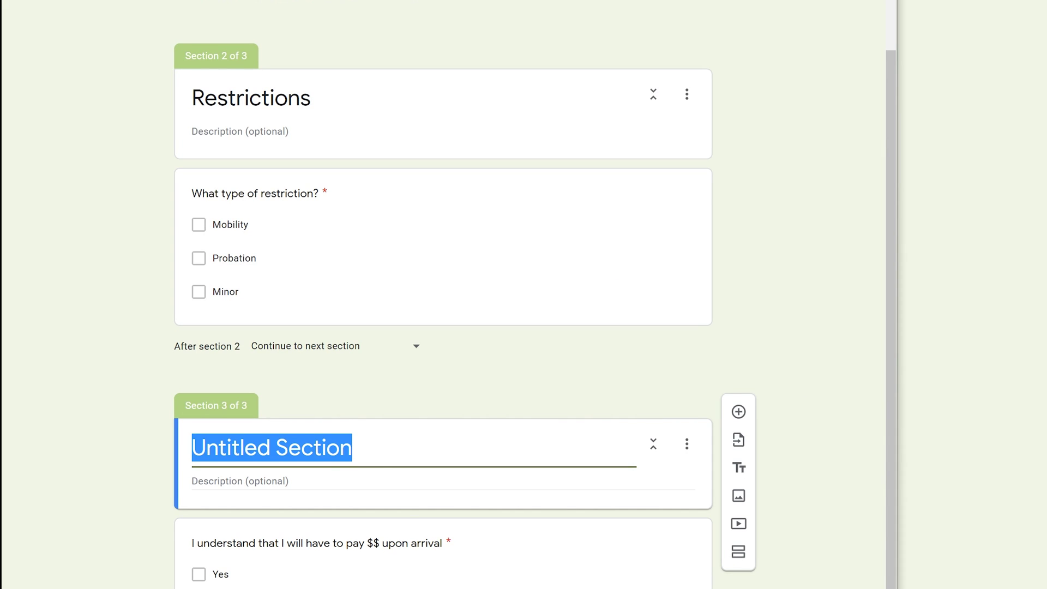
type("Time of")
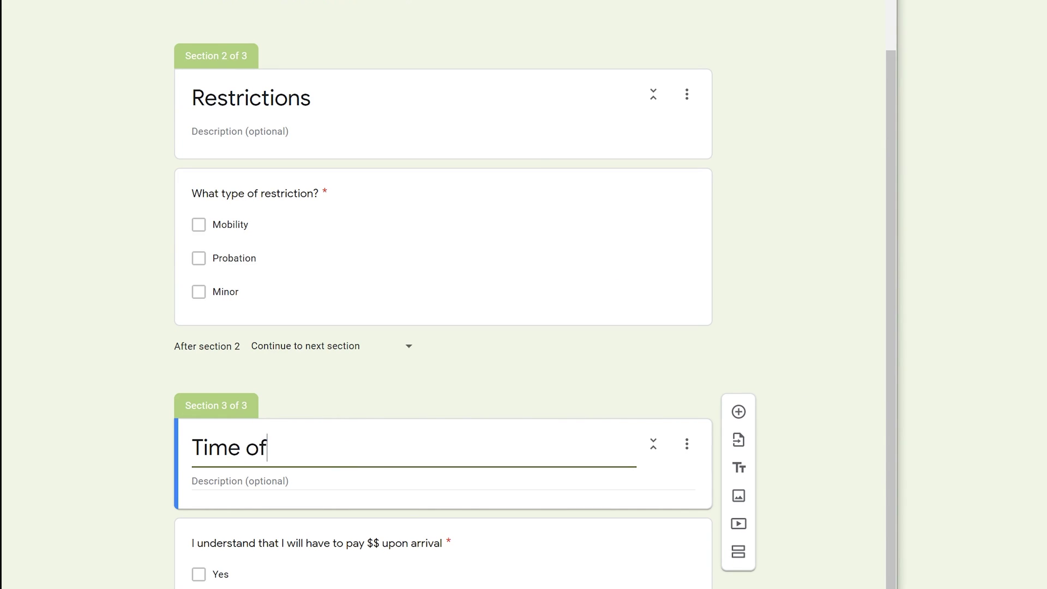
type(" day")
scroll(384, 297, "up", 4)
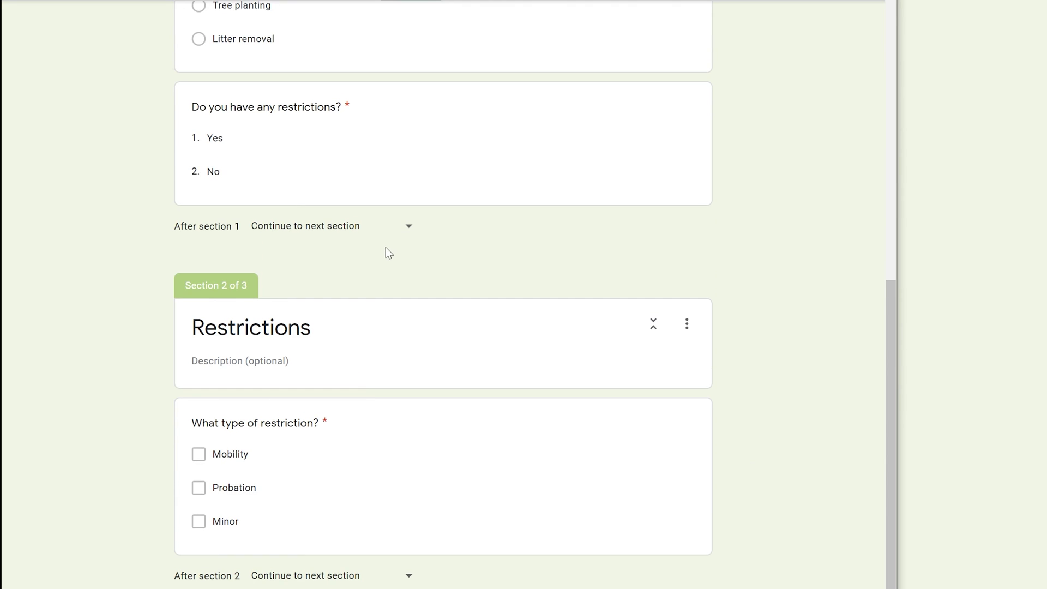
Enable answer-based section jumps on the restrictions dropdown, sending No to section 3 (Time of day).
scroll(389, 252, "up", 1)
left_click(282, 196)
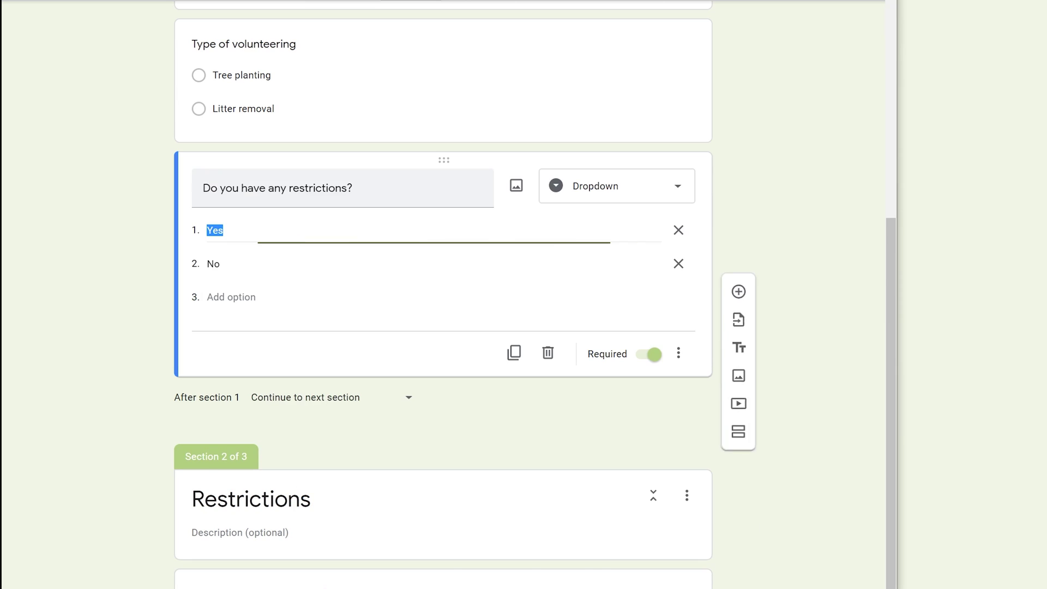
left_click(681, 353)
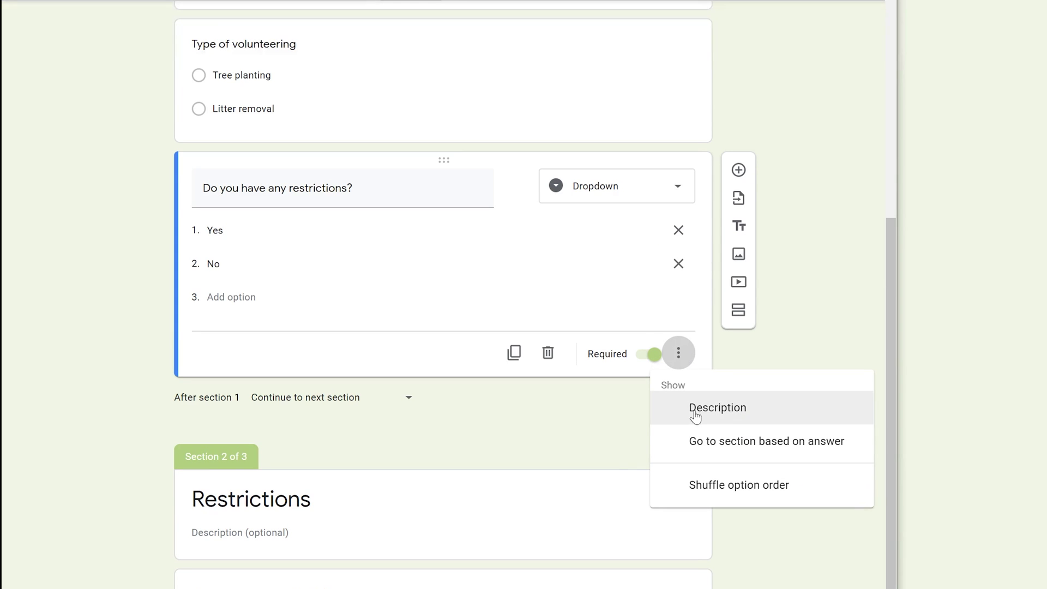
left_click(705, 446)
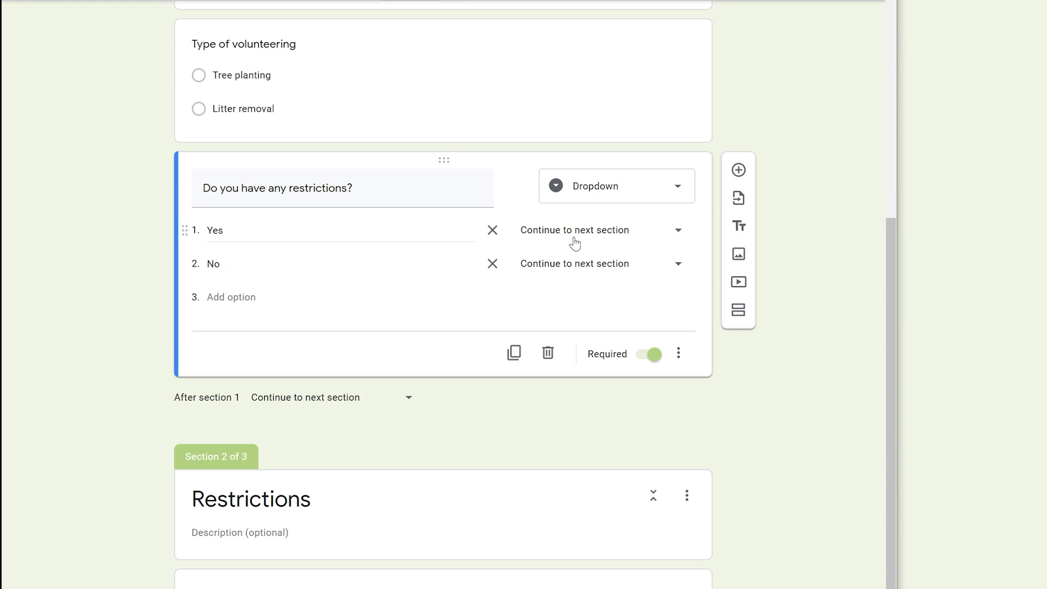
left_click(576, 271)
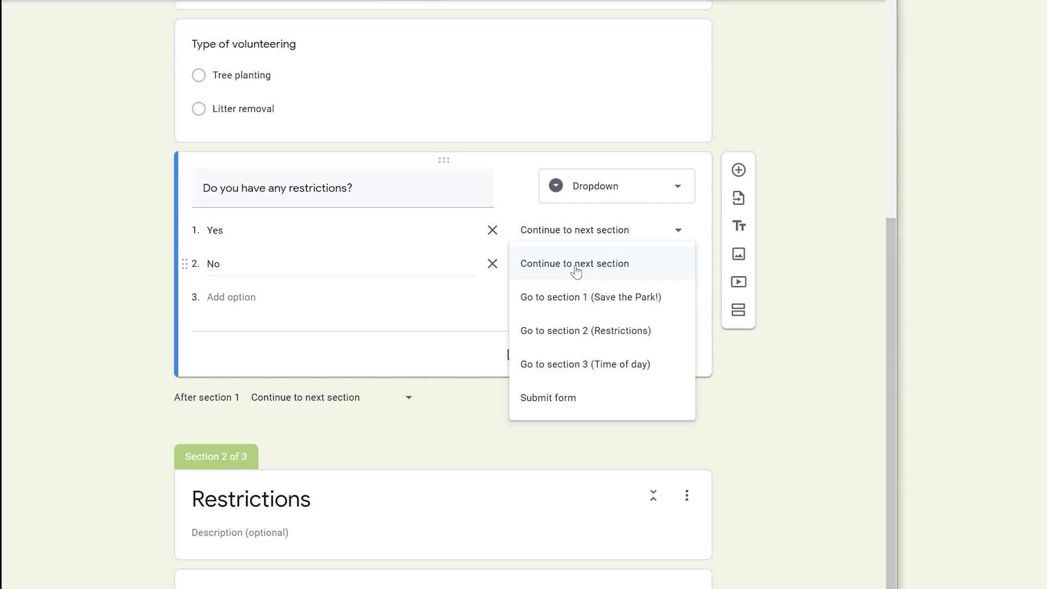
left_click(582, 367)
scroll(545, 382, "down", 8)
left_click(442, 420)
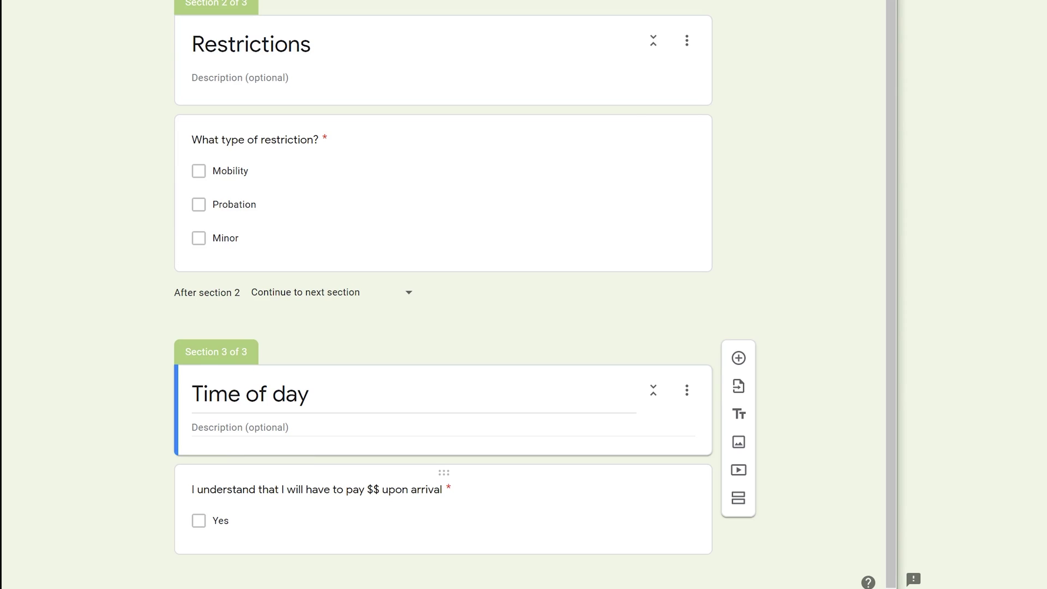
Retitle the payment question 'What time works best for you?' and make it a Time question.
left_click(338, 480)
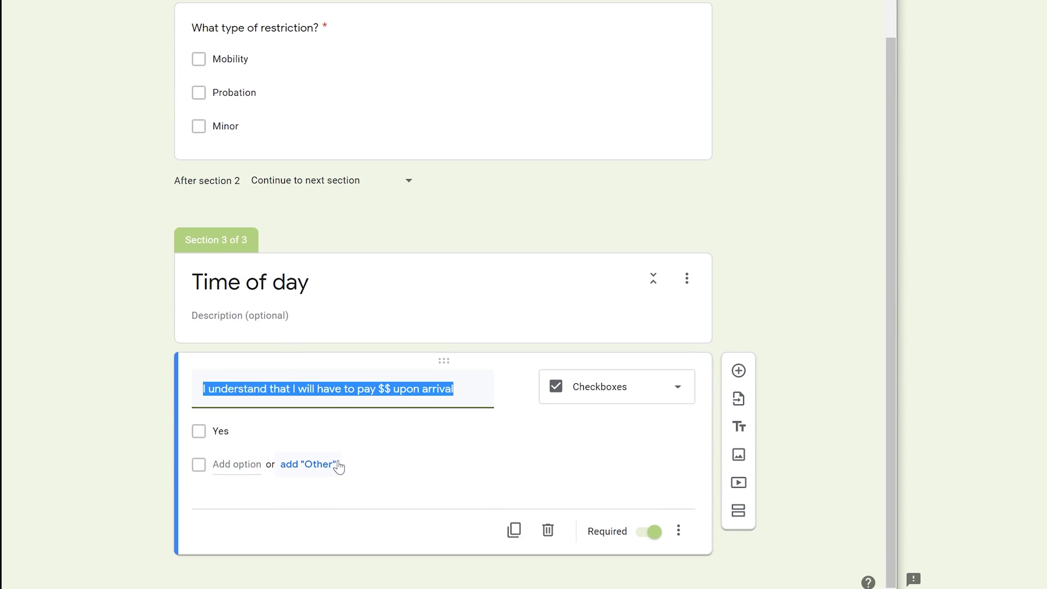
type("What time ")
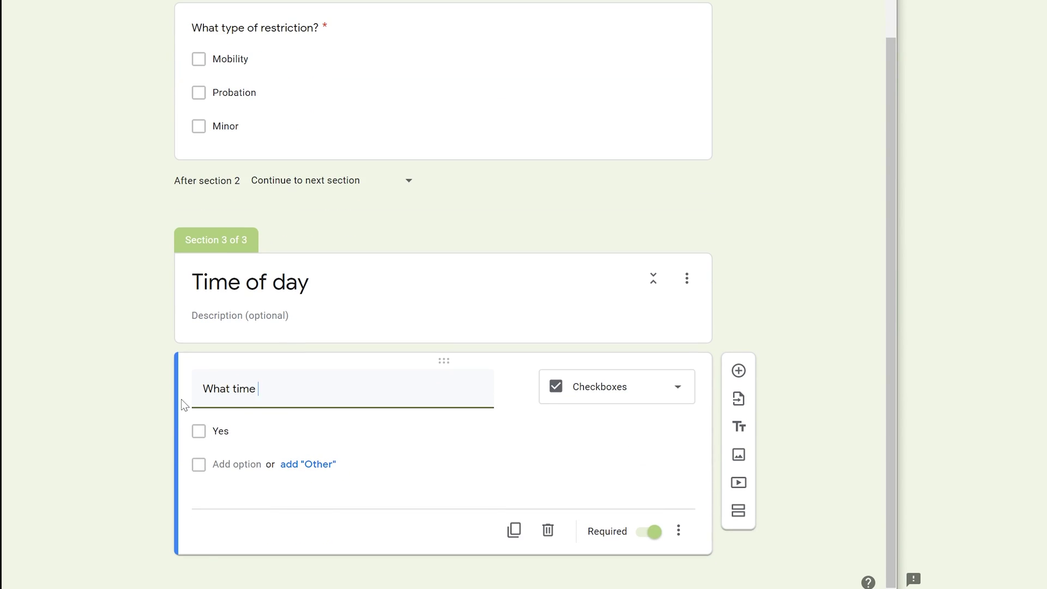
type("works best for you?")
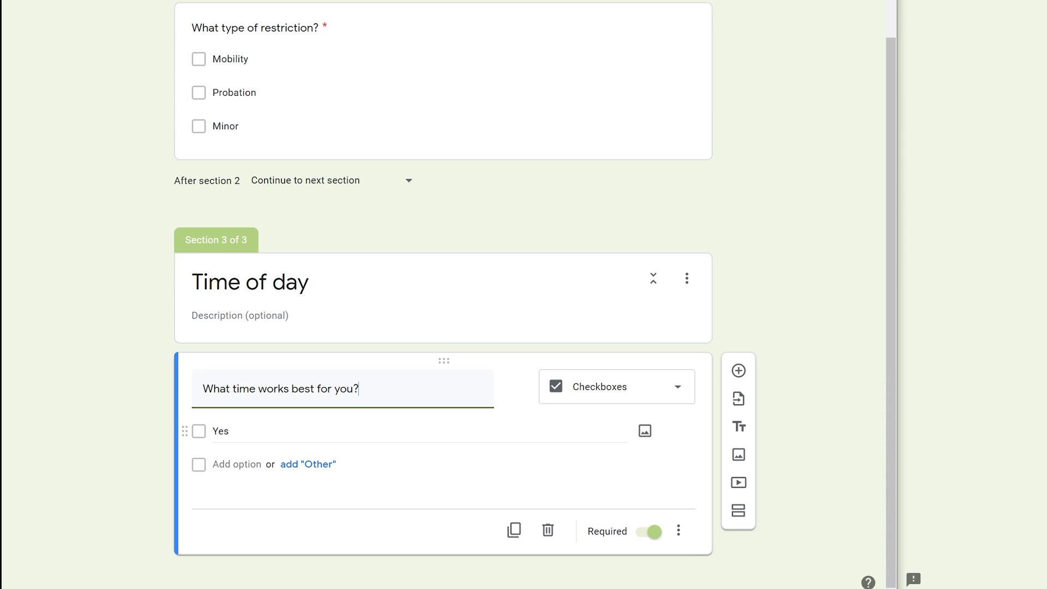
left_click(220, 431)
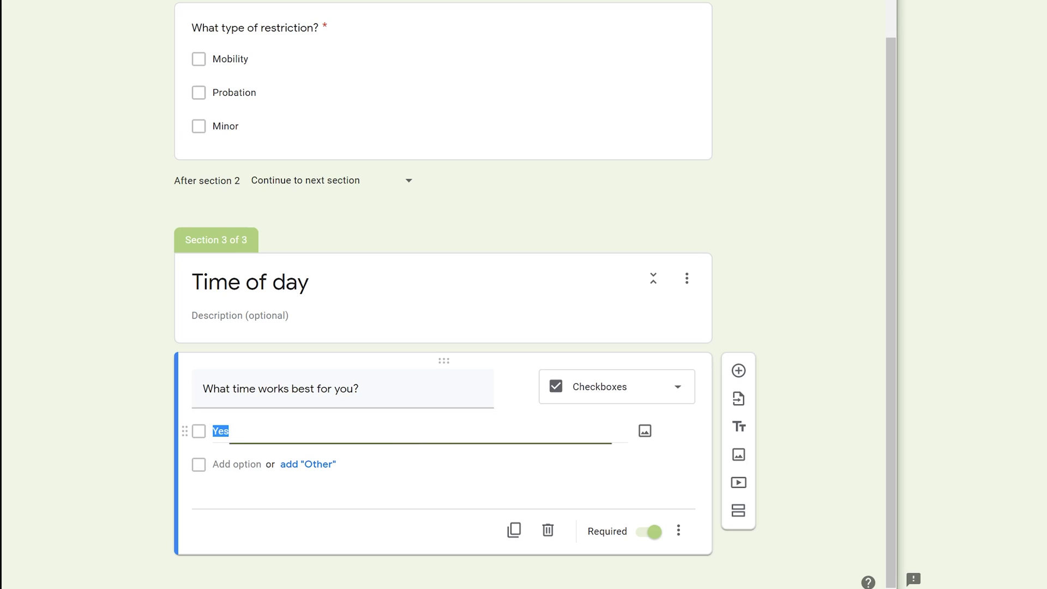
left_click(633, 407)
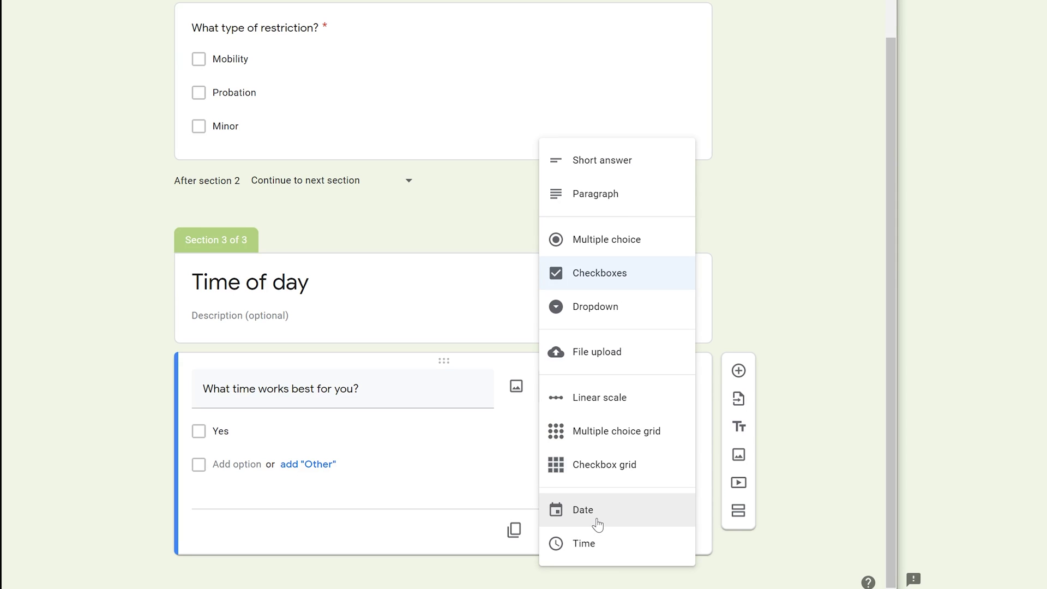
left_click(600, 544)
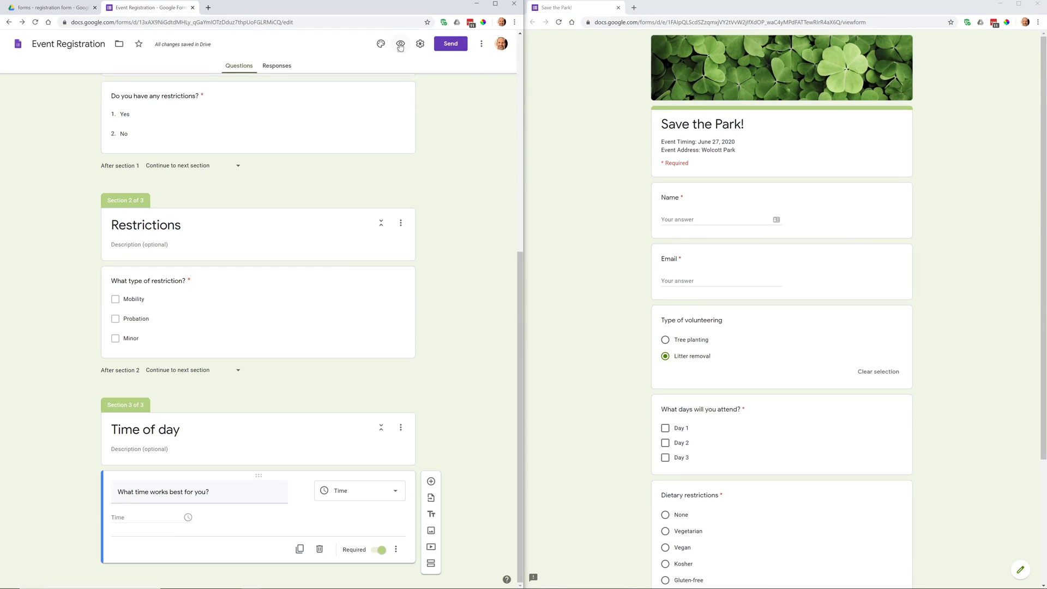
Open the form preview beside the editor and enter a test name and email address.
left_click(400, 45)
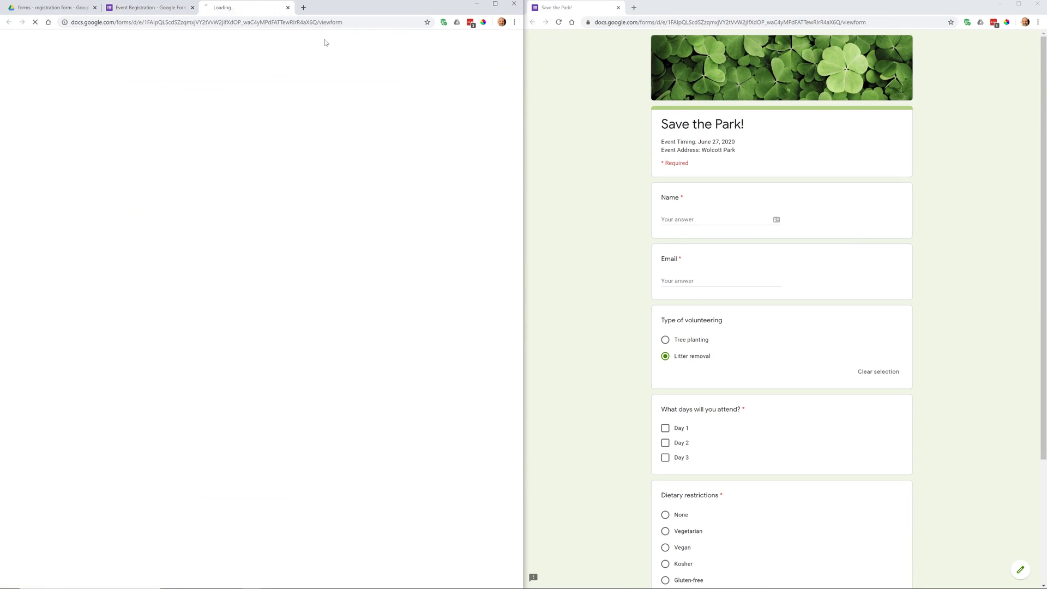
left_click_drag(245, 8, 595, 7)
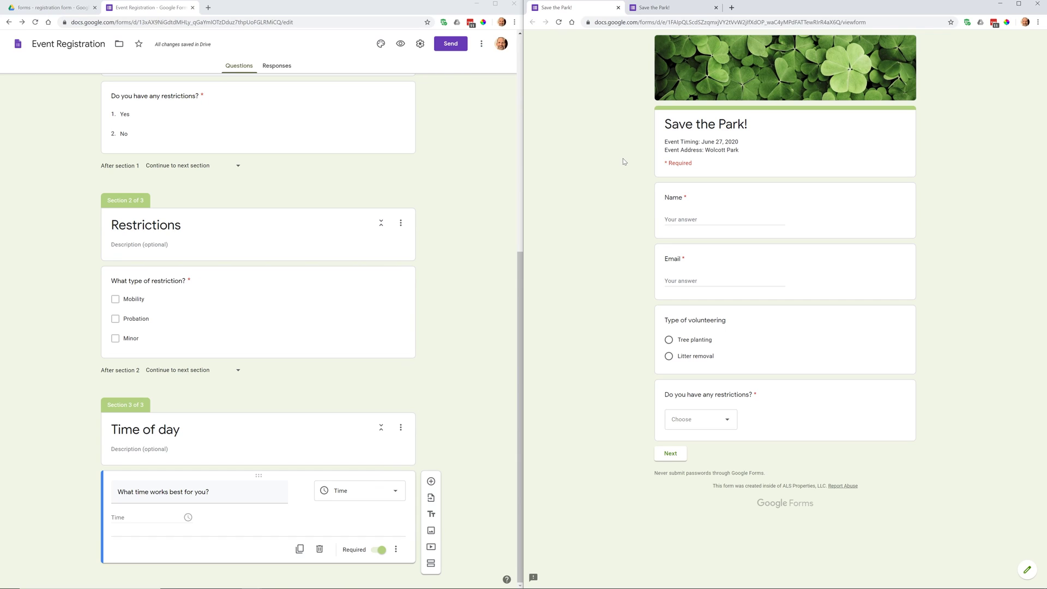
left_click(720, 220)
type("fffff")
key("Tab")
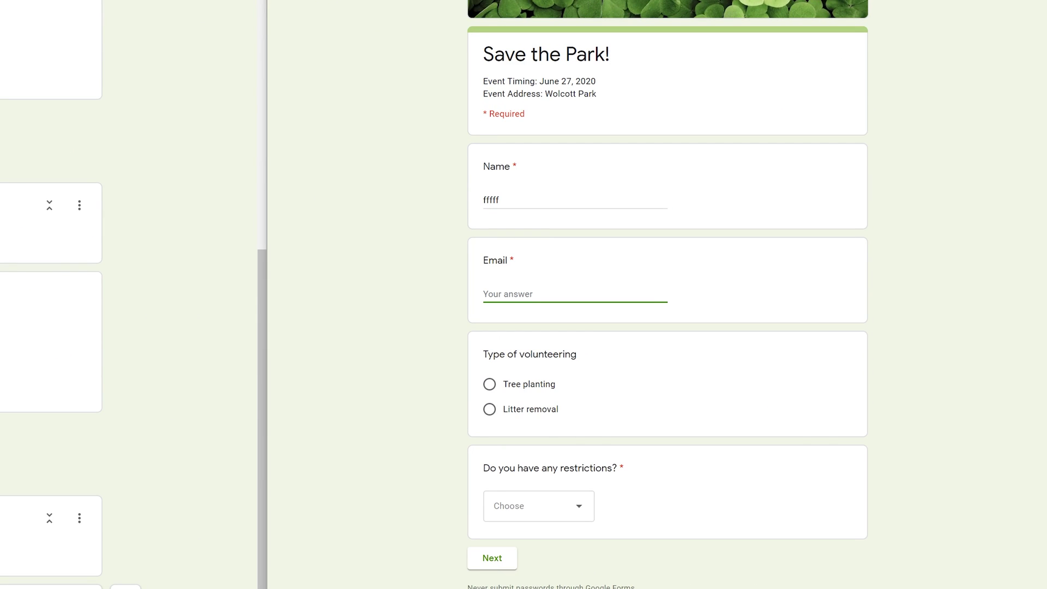
left_click_drag(523, 210, 480, 205)
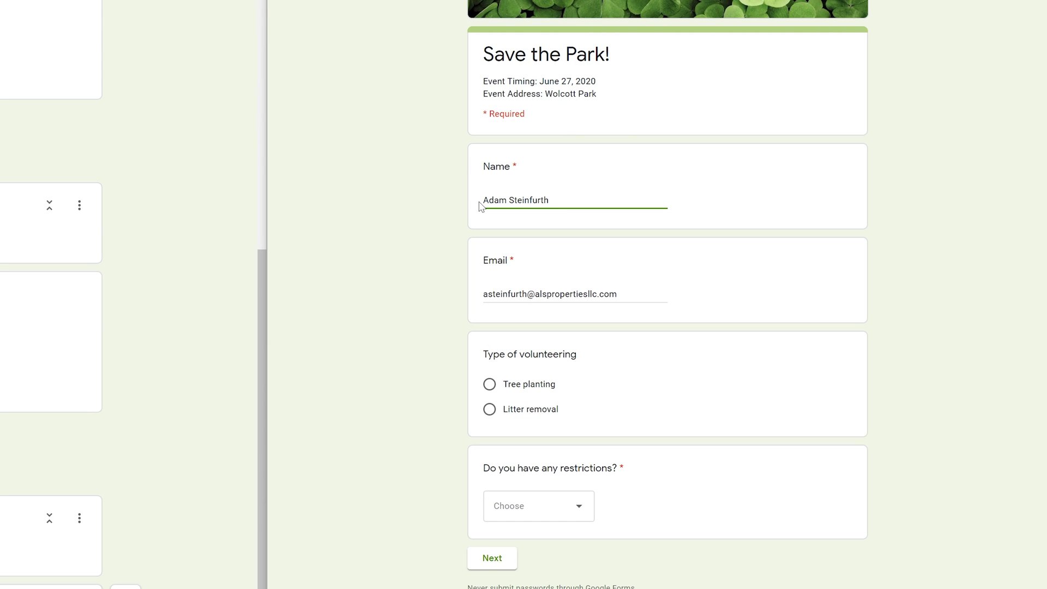
Choose Litter removal, answer Yes to restrictions, and advance to the Restrictions section.
left_click(548, 410)
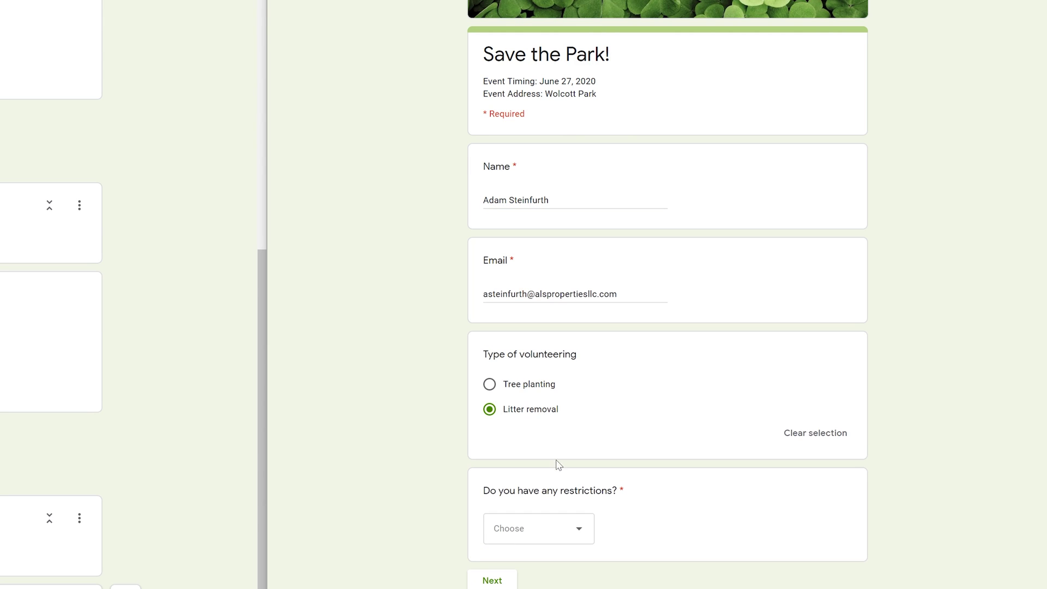
left_click(568, 535)
scroll(560, 550, "down", 1)
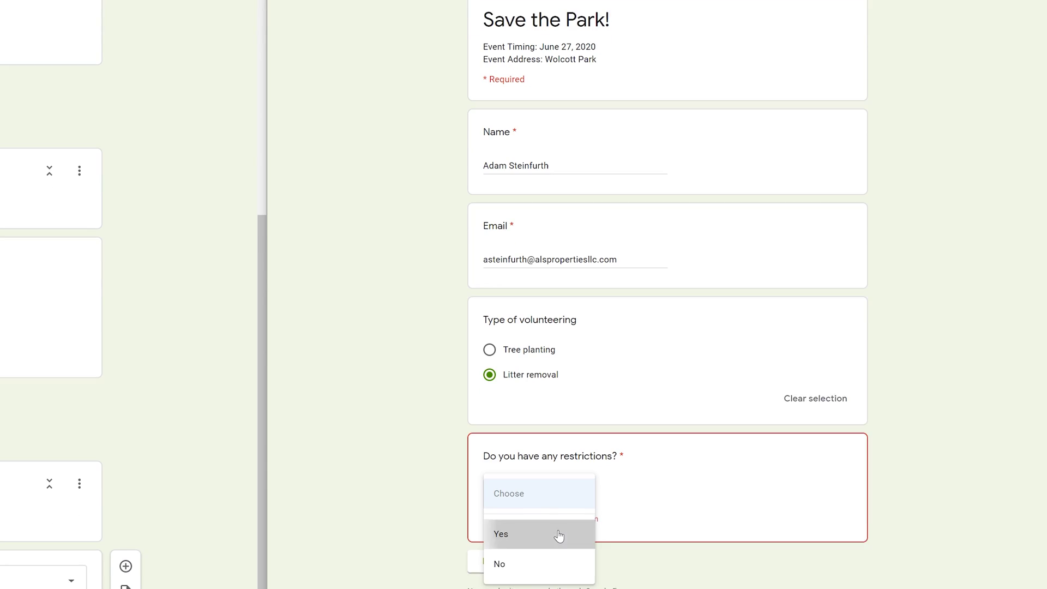
left_click(558, 534)
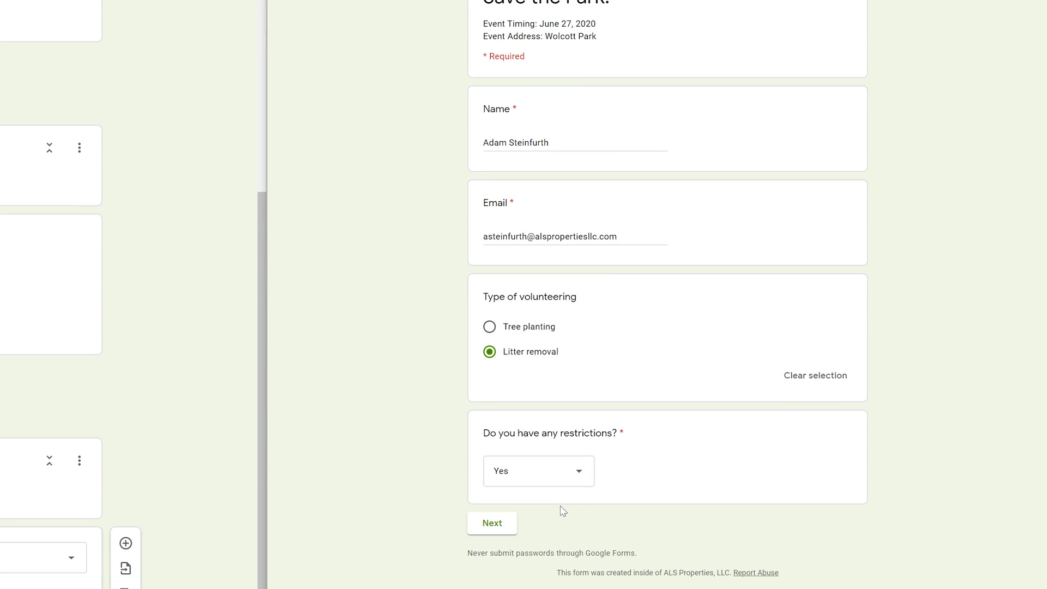
left_click(495, 532)
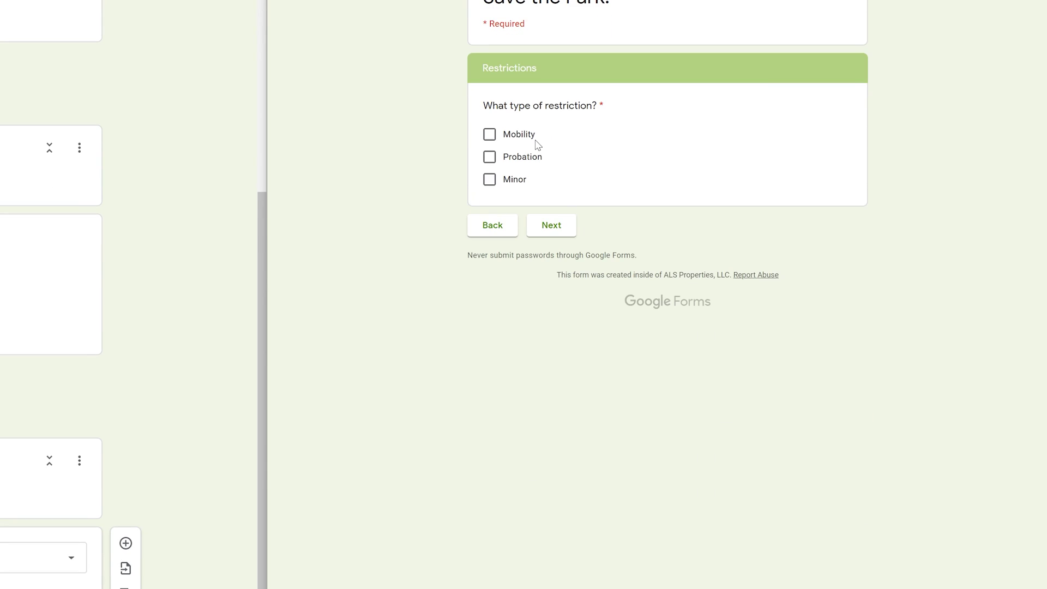
Tick Probation, enter 07:33 AM as the time, and submit the test registration.
left_click(529, 157)
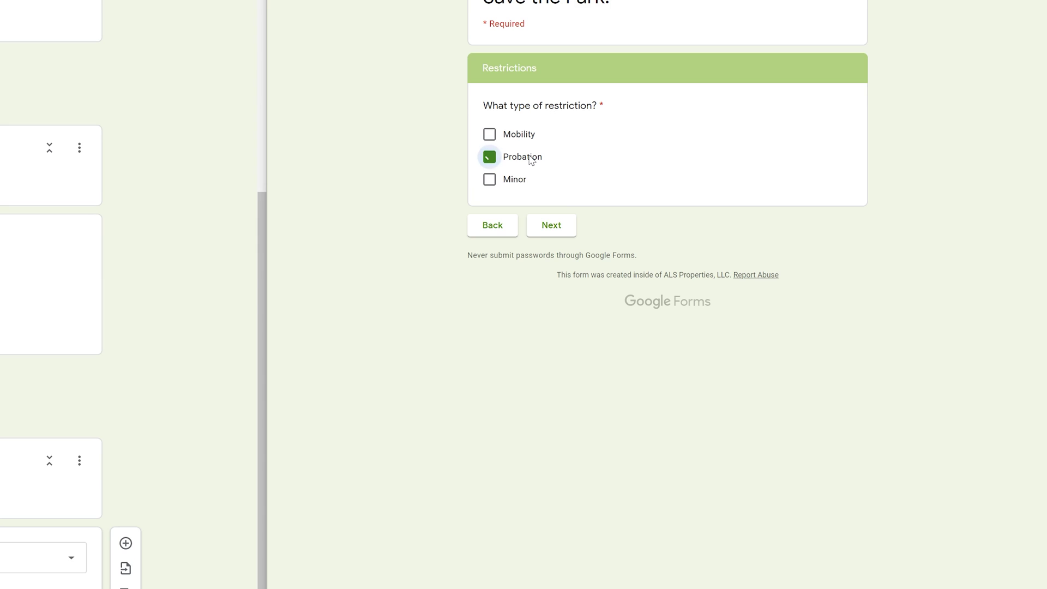
left_click(551, 226)
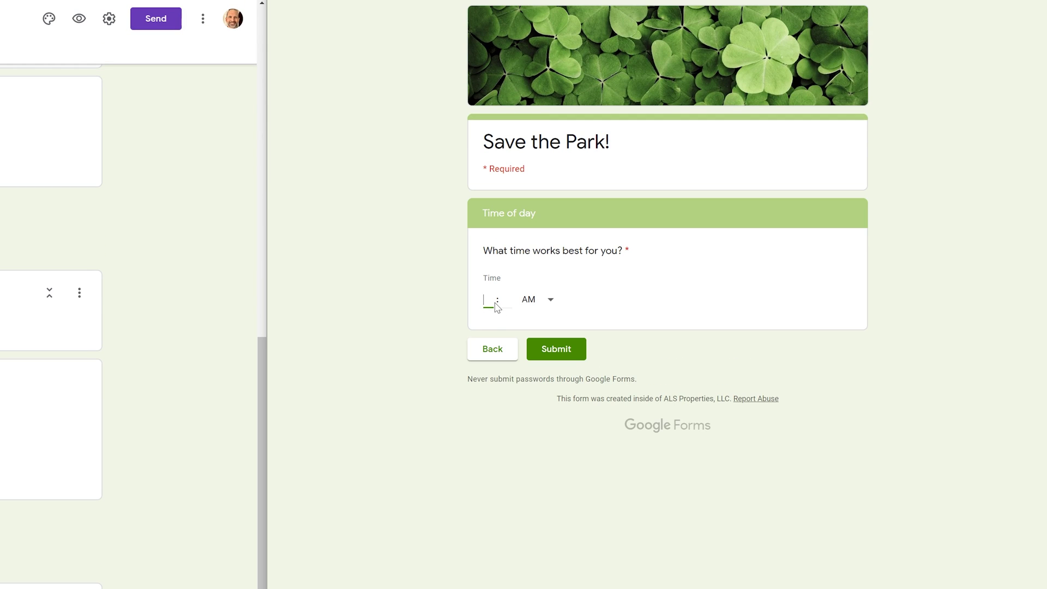
type("7")
key("Tab")
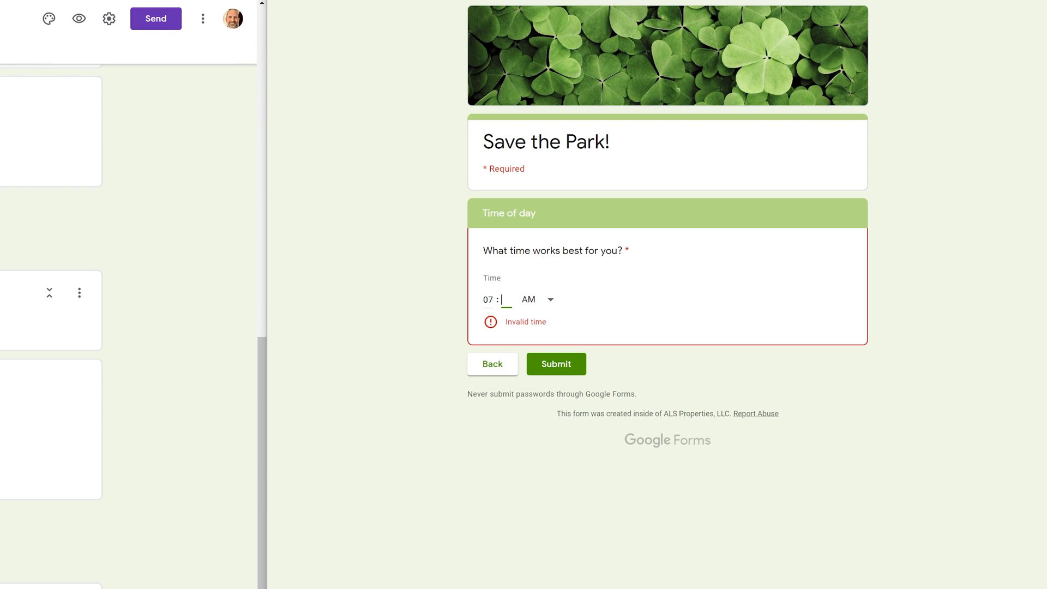
type("33")
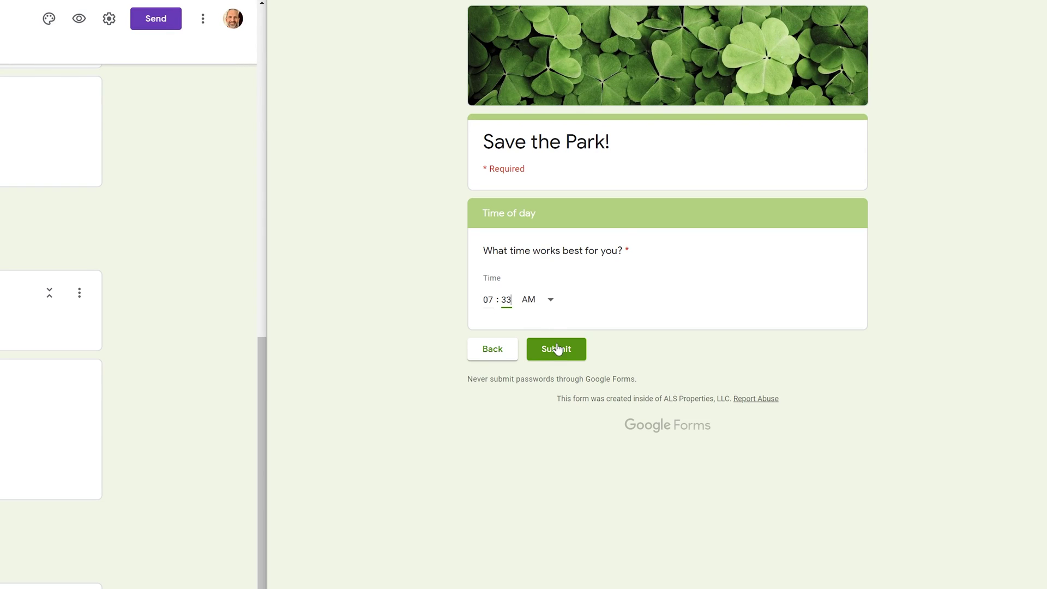
left_click(557, 348)
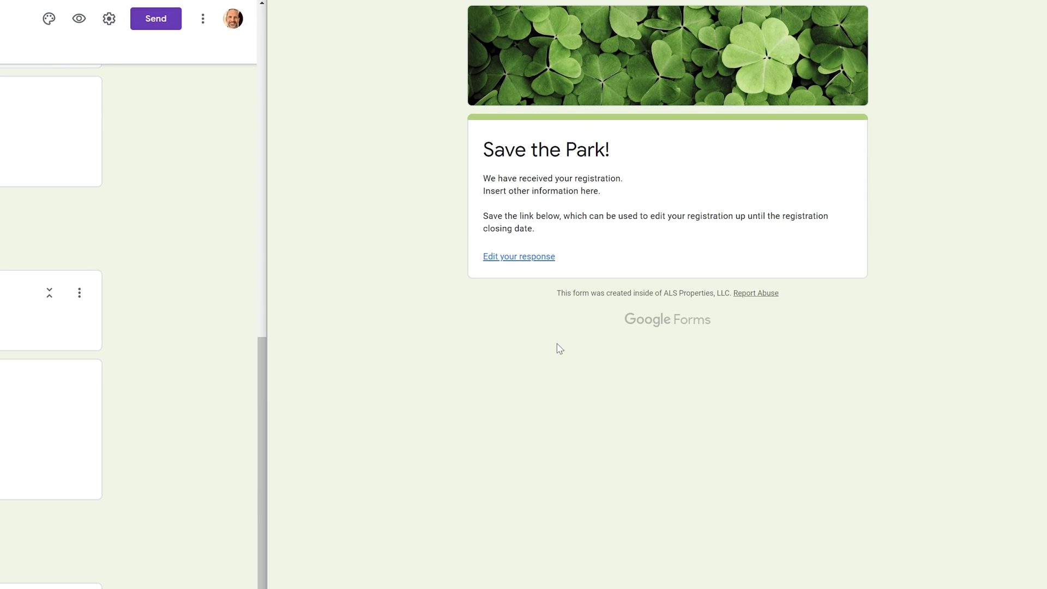
left_click_drag(502, 178, 577, 178)
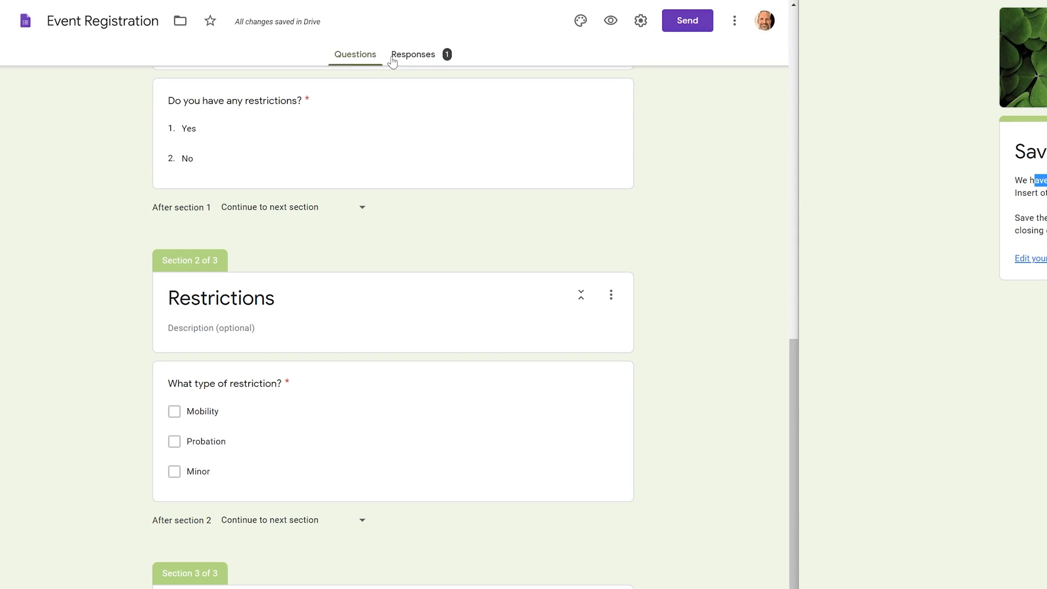
left_click(425, 62)
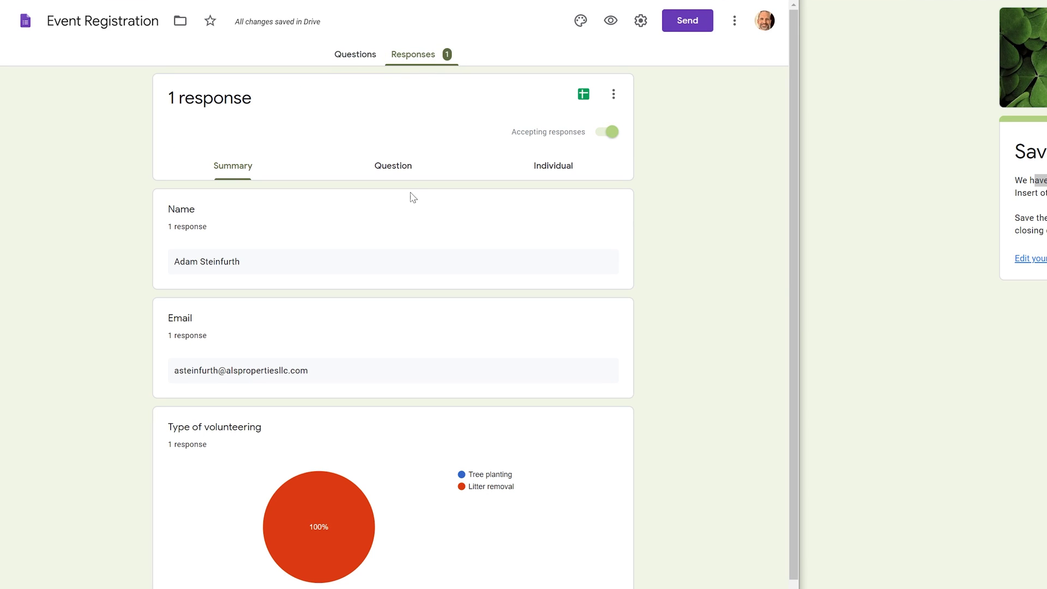
scroll(410, 226, "down", 7)
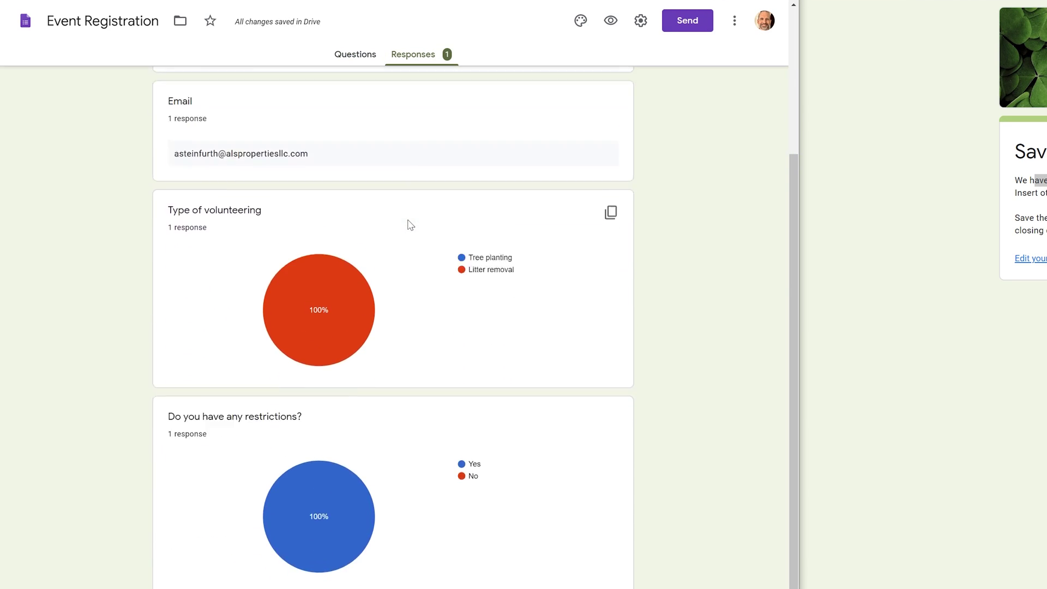
mouse_move(410, 225)
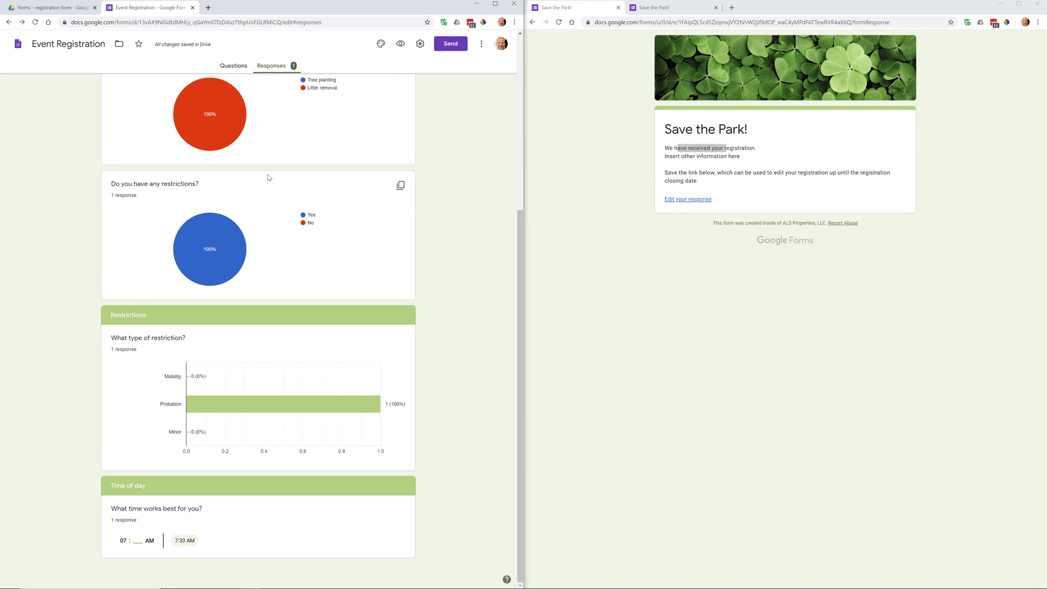
scroll(410, 225, "up", 2)
scroll(269, 260, "down", 2)
left_click_drag(131, 509, 187, 509)
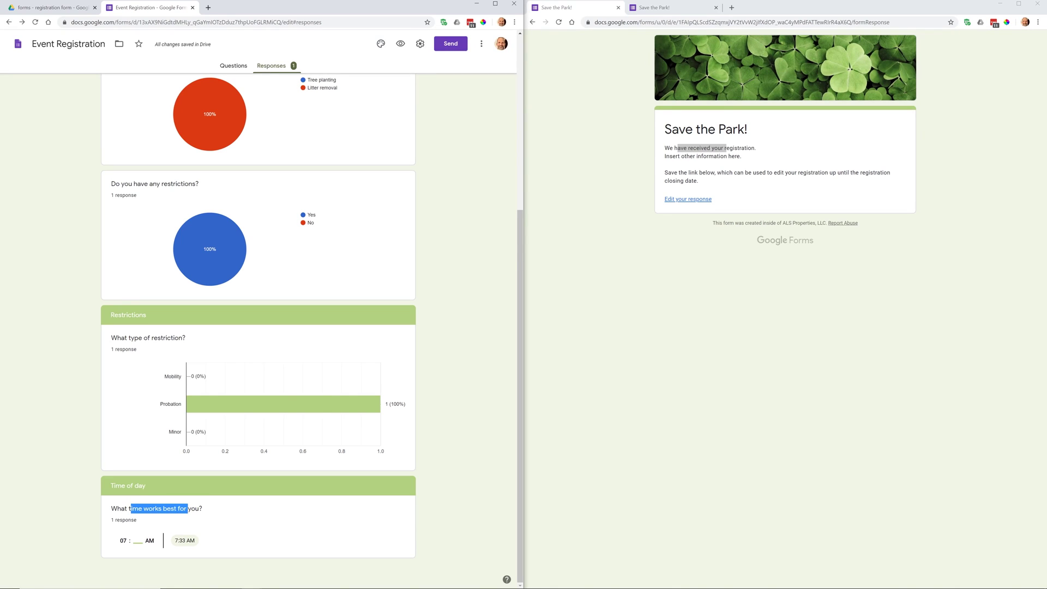
left_click(186, 508)
scroll(263, 298, "up", 2)
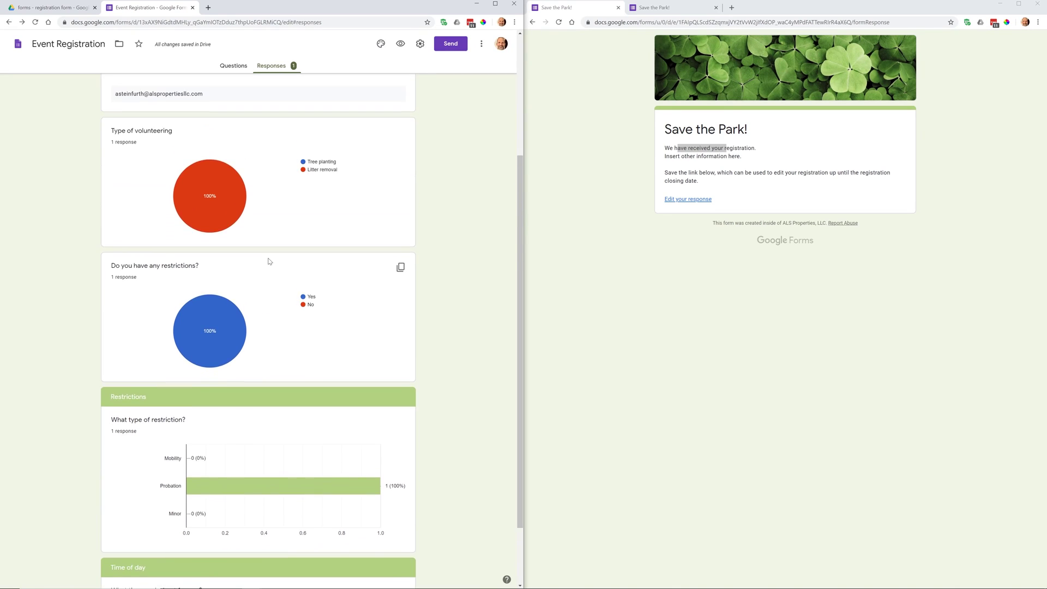
scroll(269, 261, "up", 4)
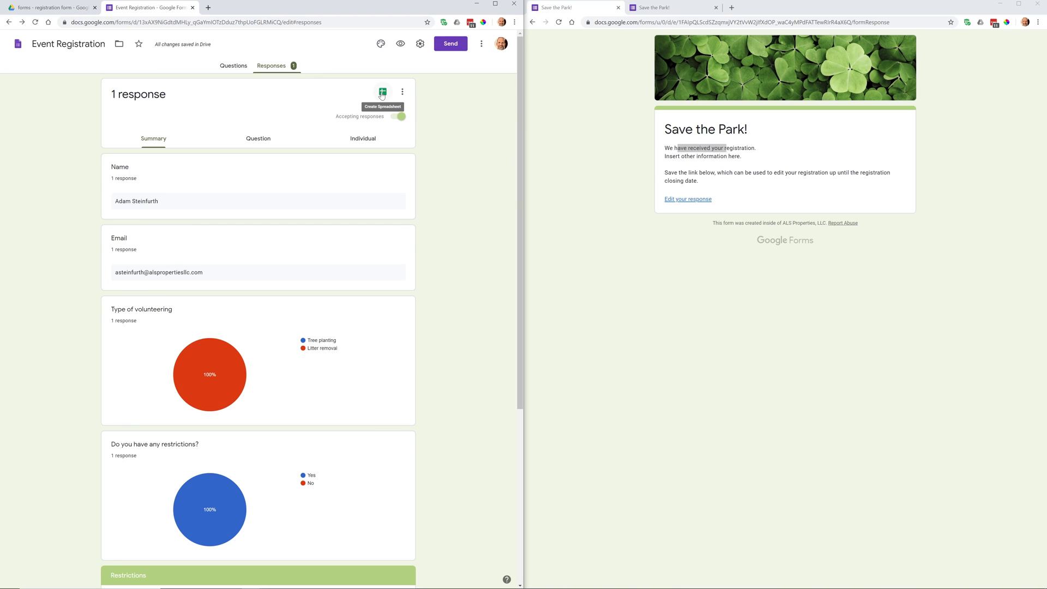
left_click(234, 65)
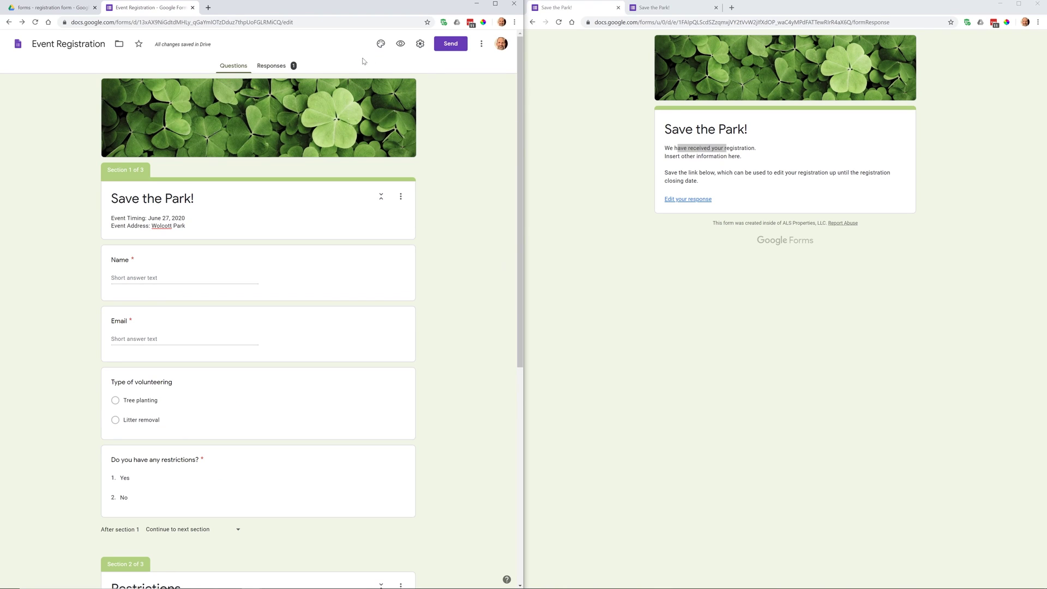
Turn on email address collection and always-send response receipts, then save the settings.
left_click(420, 44)
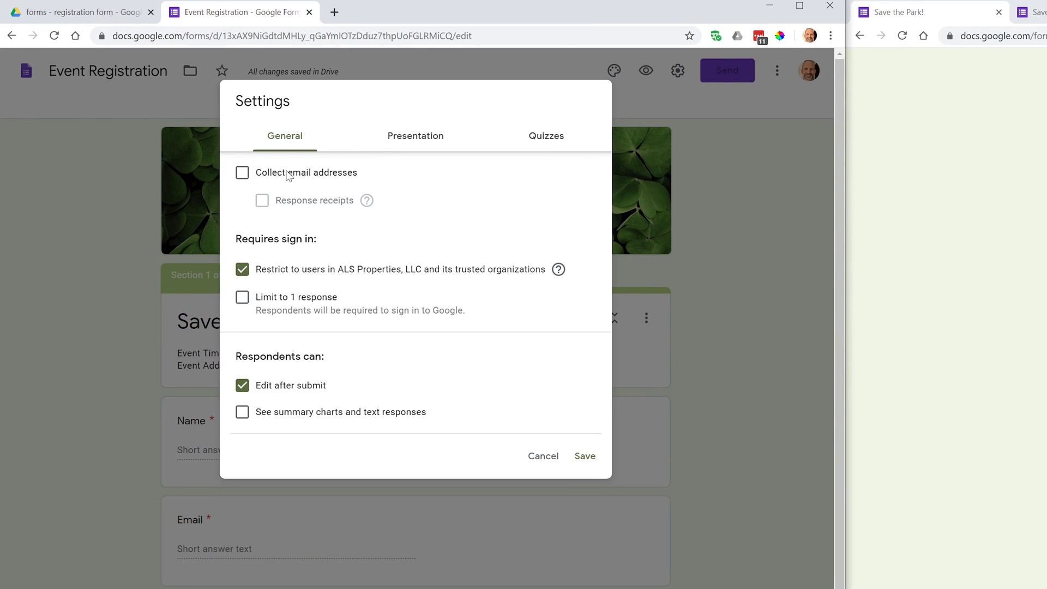
left_click(290, 173)
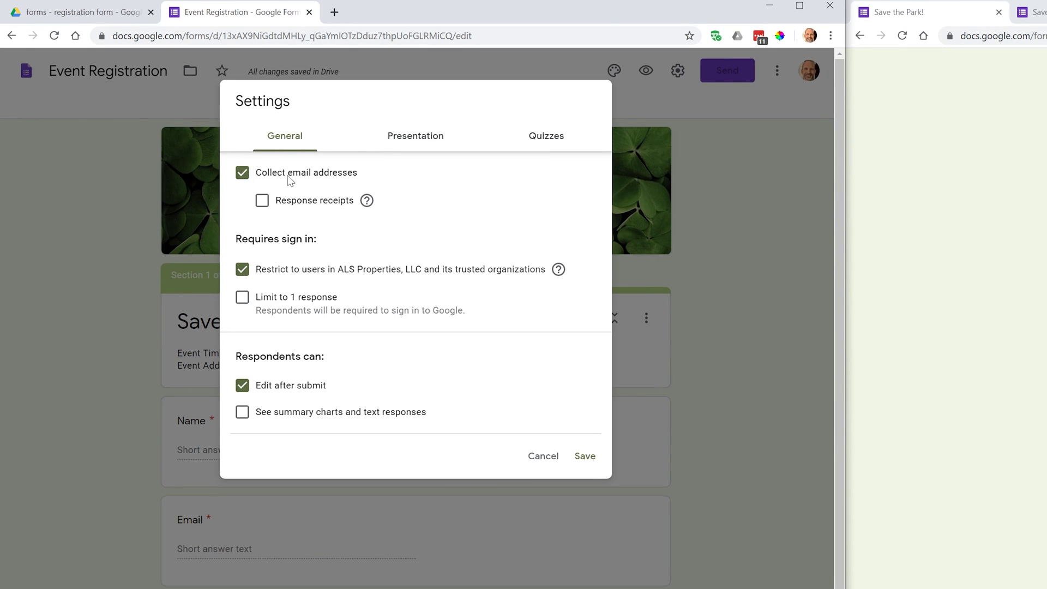
left_click(287, 207)
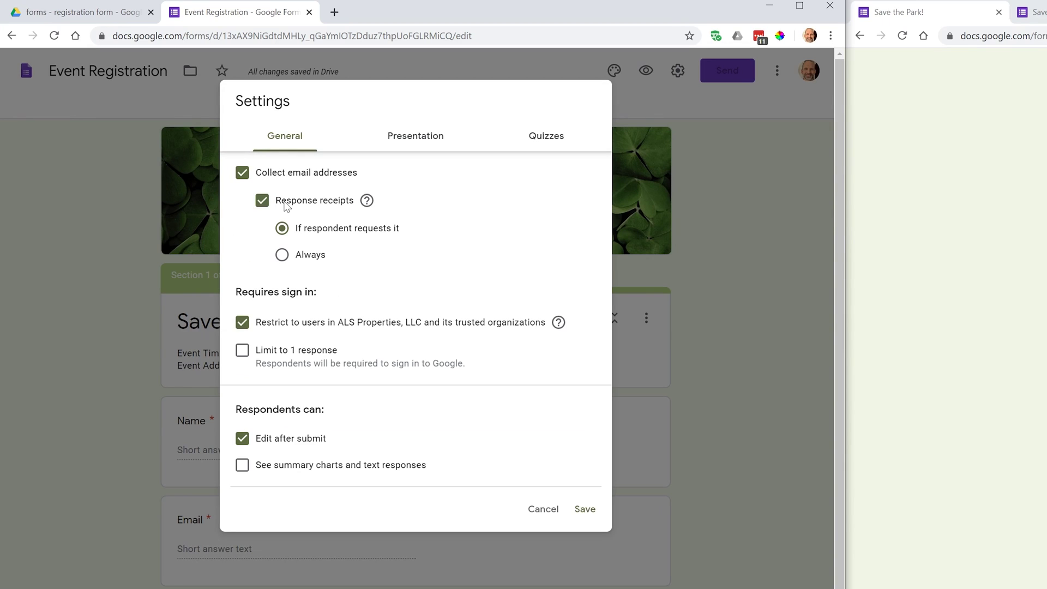
left_click(283, 256)
left_click(411, 144)
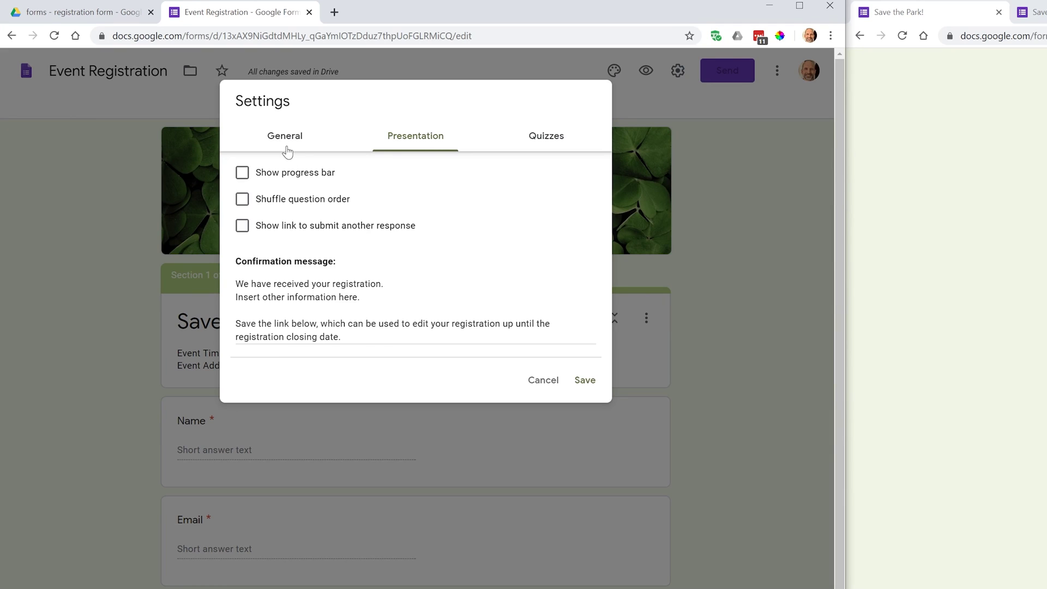
left_click(585, 380)
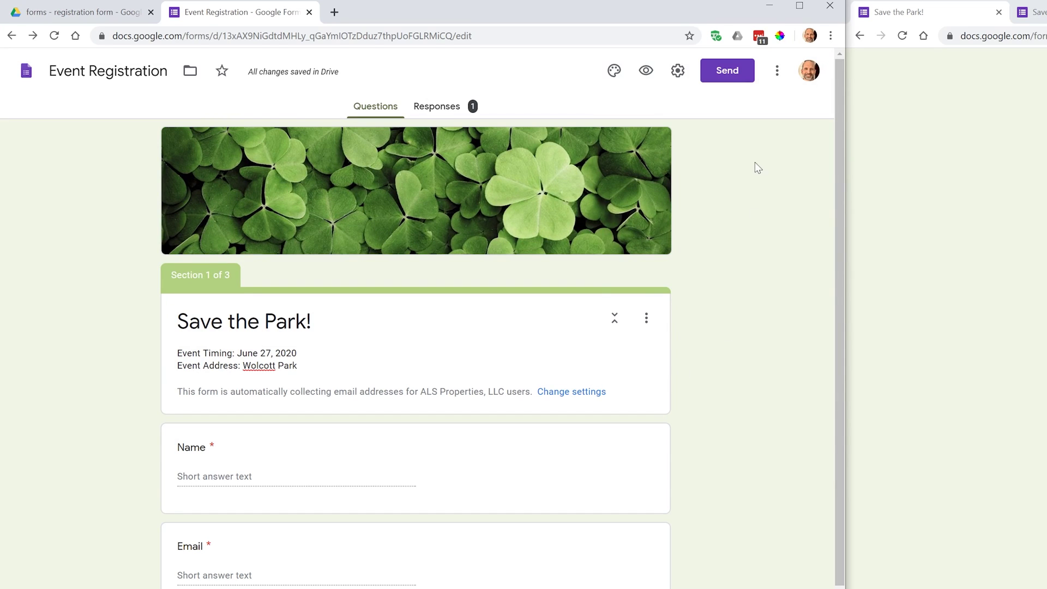
Open Send form and try the email recipient and include-form-in-email options.
left_click(726, 82)
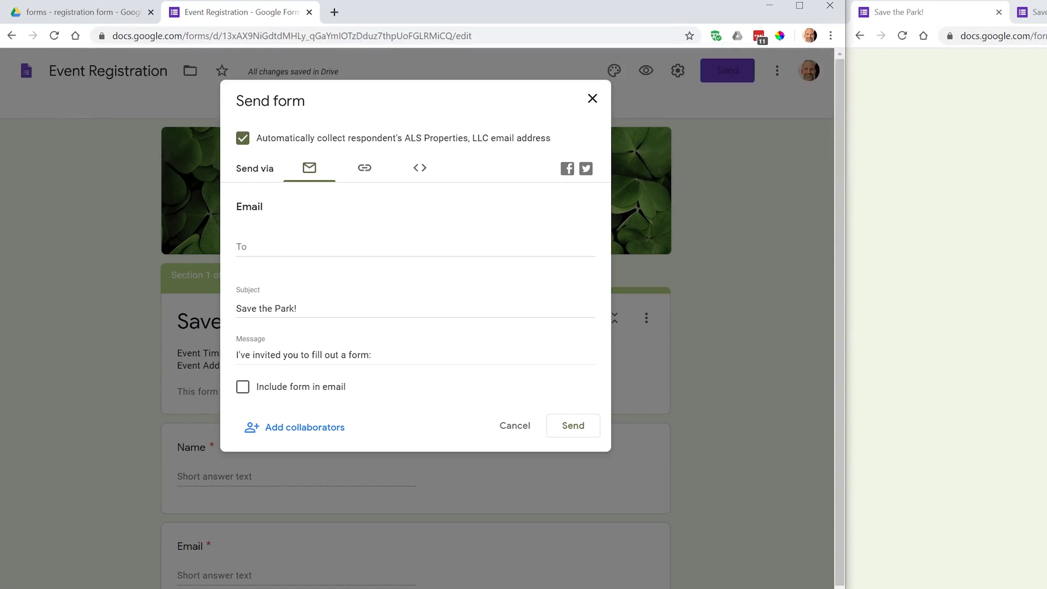
left_click(415, 247)
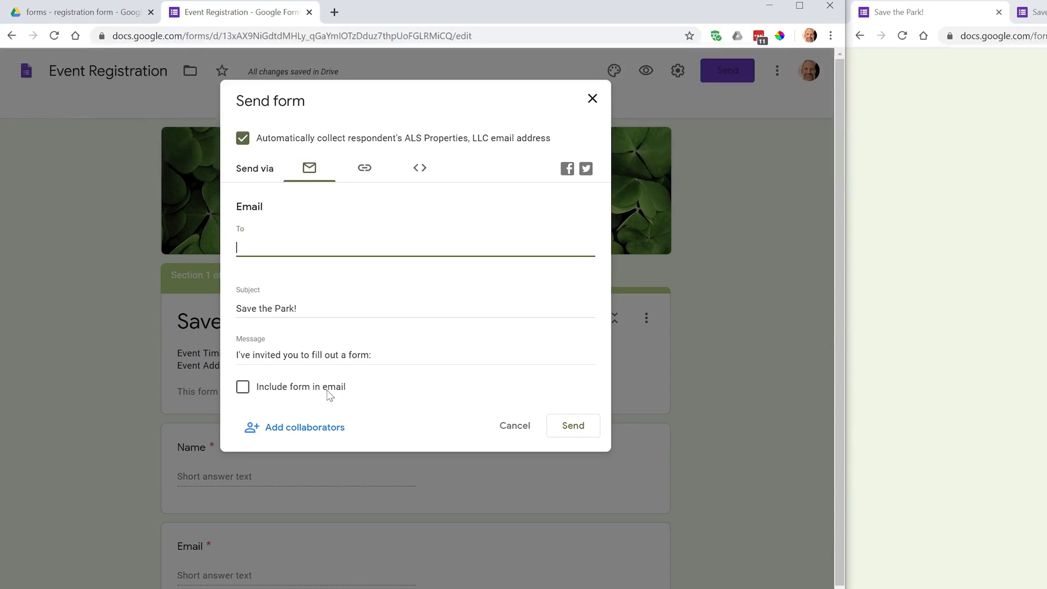
left_click(243, 387)
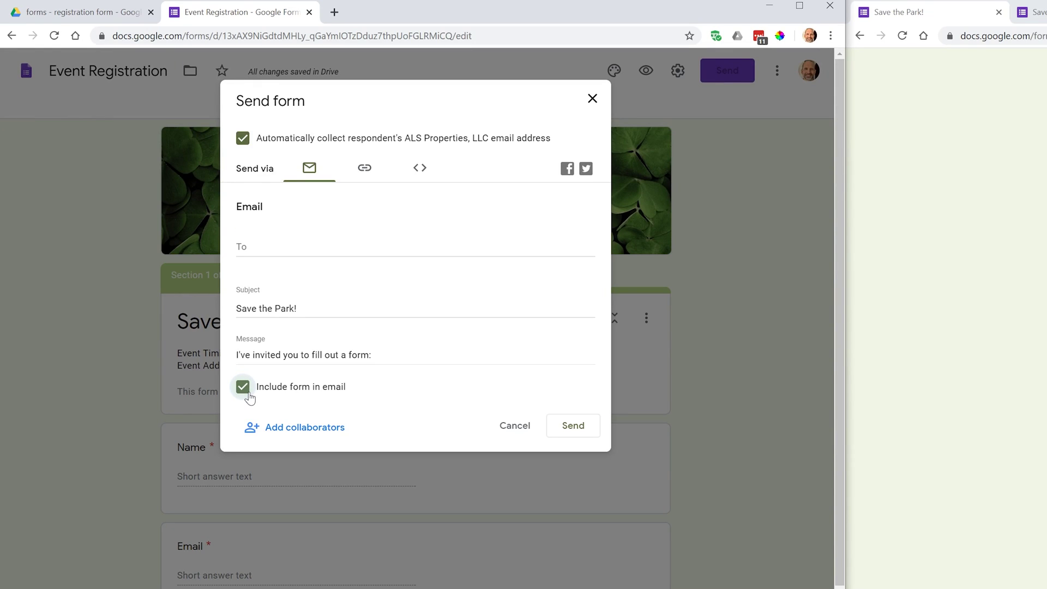
left_click(243, 388)
Open and close Add collaborators, then bring the Send form dialog back.
left_click(305, 428)
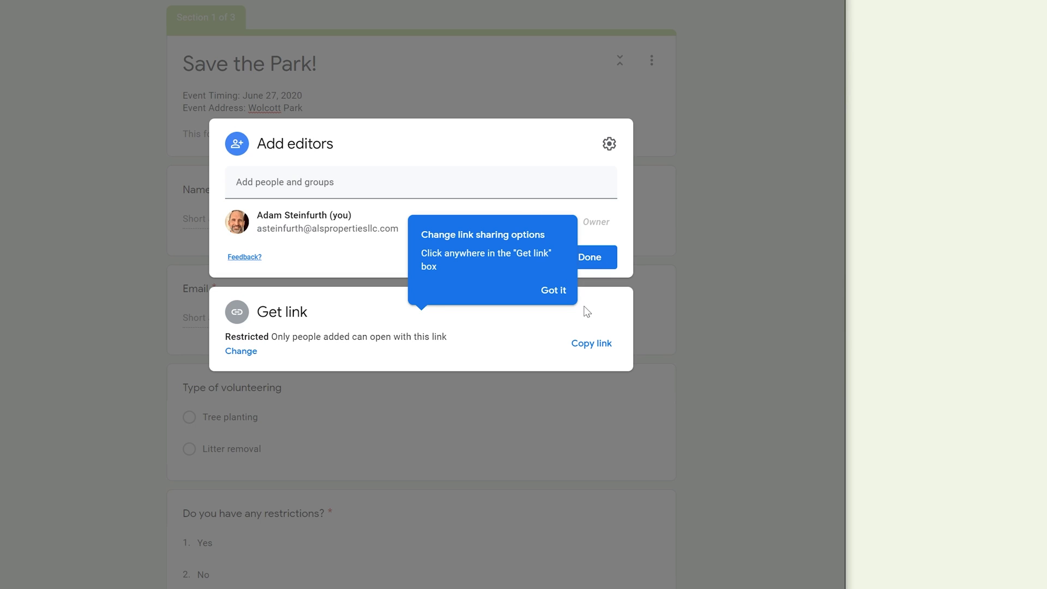
left_click(496, 99)
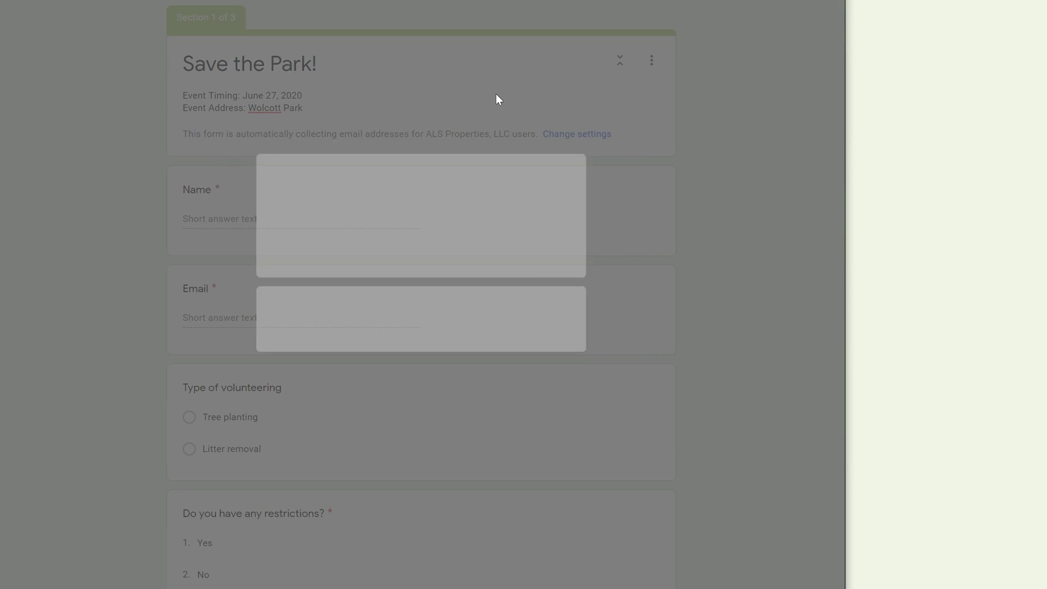
left_click(727, 21)
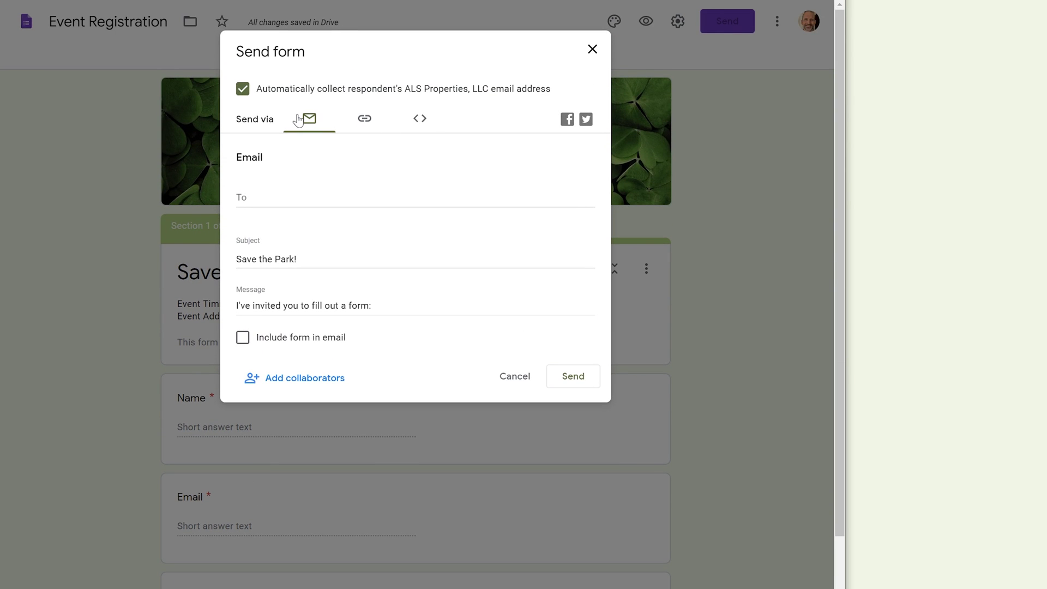
Switch to the form link and check Shorten URL for a forms.gle address.
left_click(364, 124)
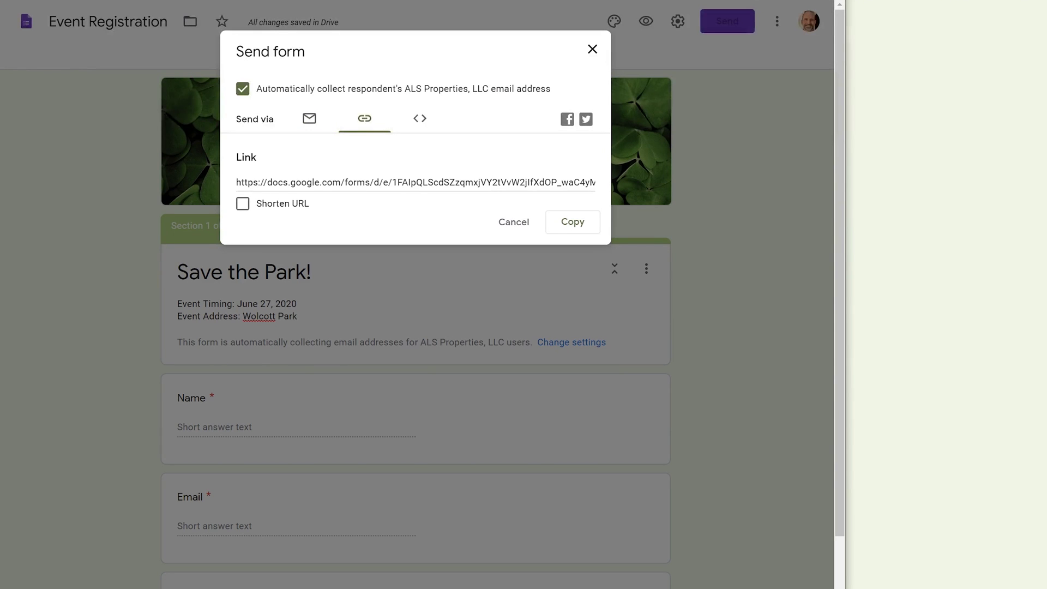
left_click(243, 204)
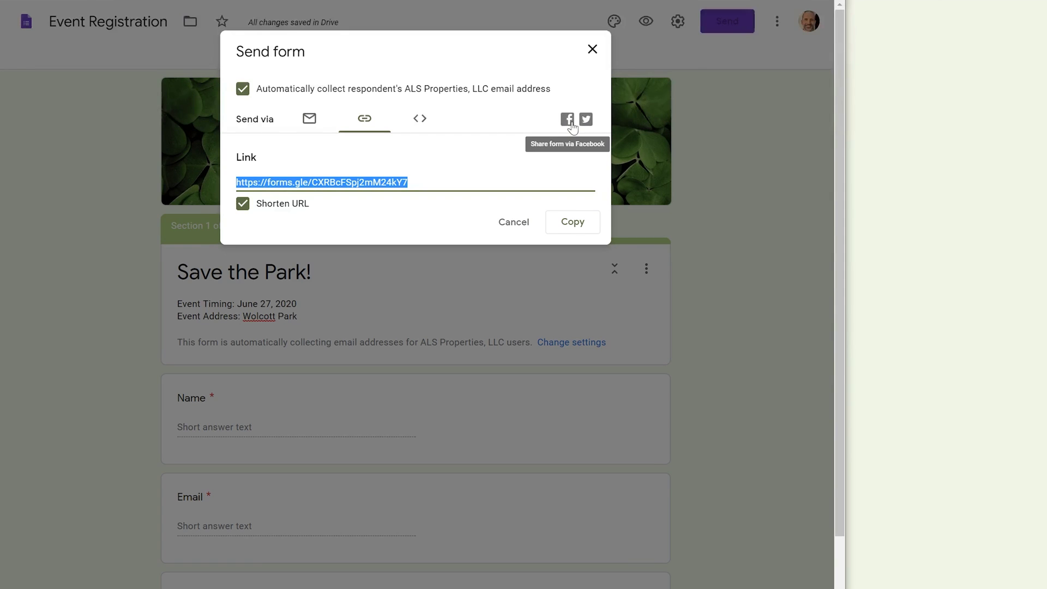
left_click(587, 120)
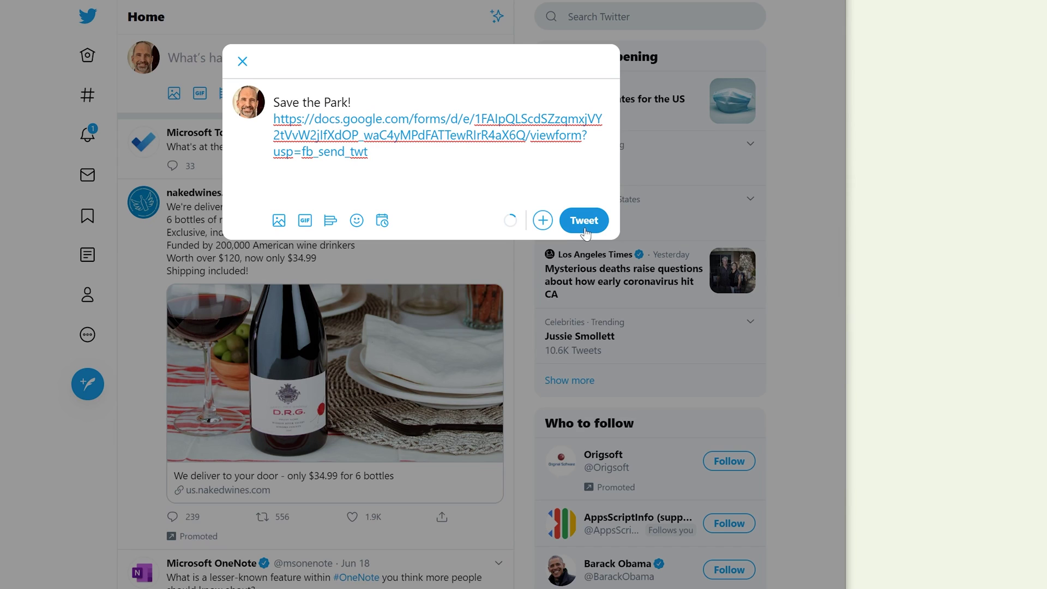
left_click(243, 62)
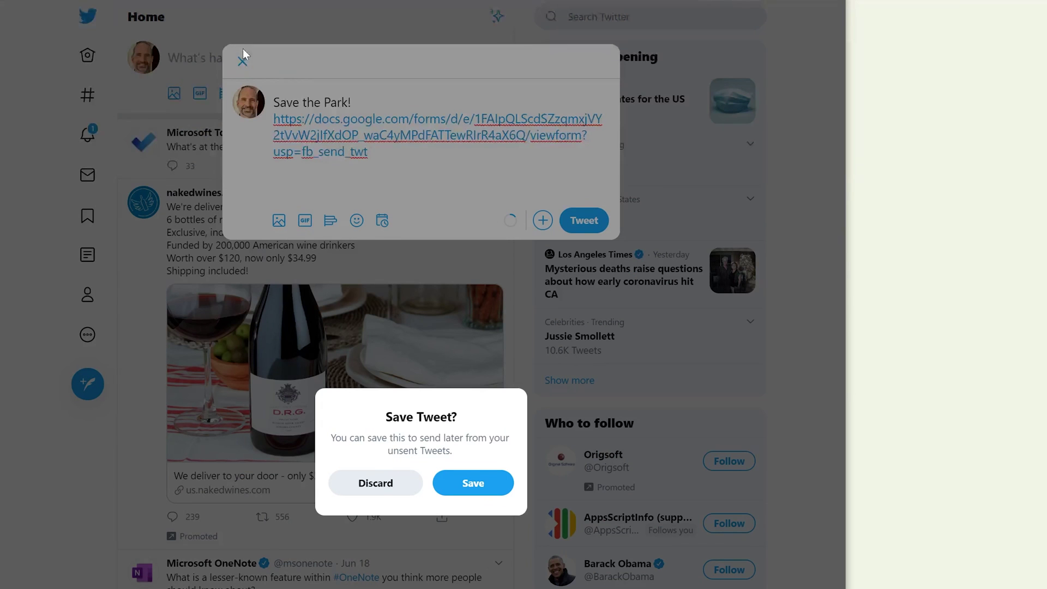
left_click(373, 485)
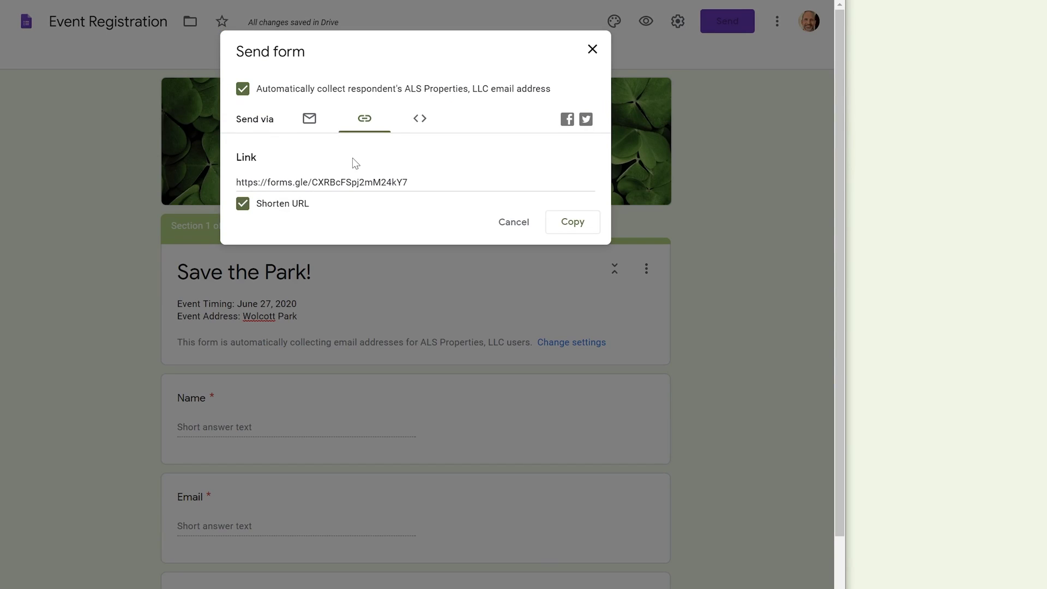
Select the 640 × 941 px iframe embed code, then return to the shortened link.
left_click(419, 134)
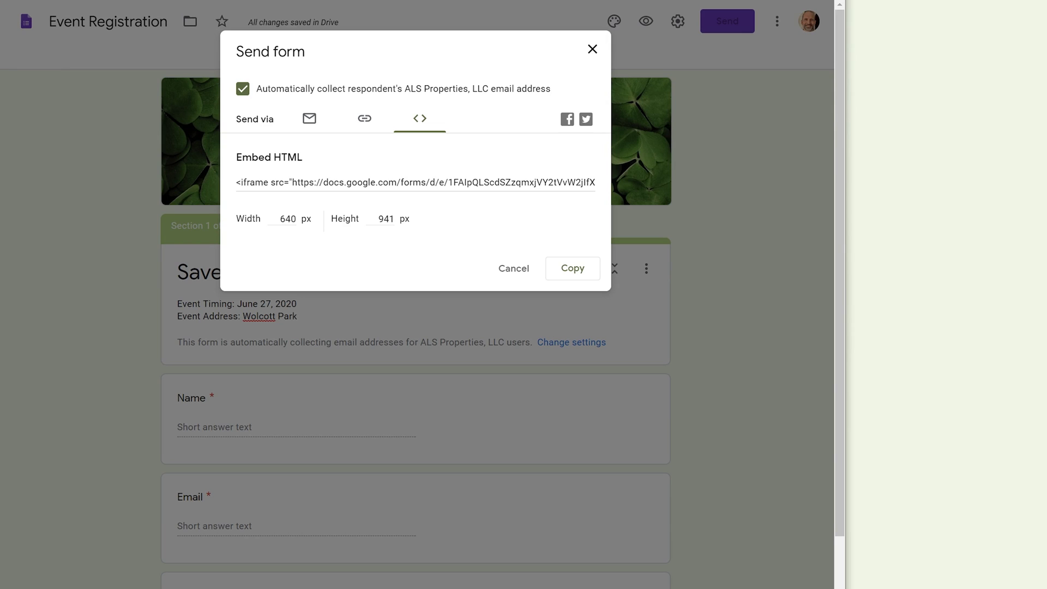
left_click(326, 182)
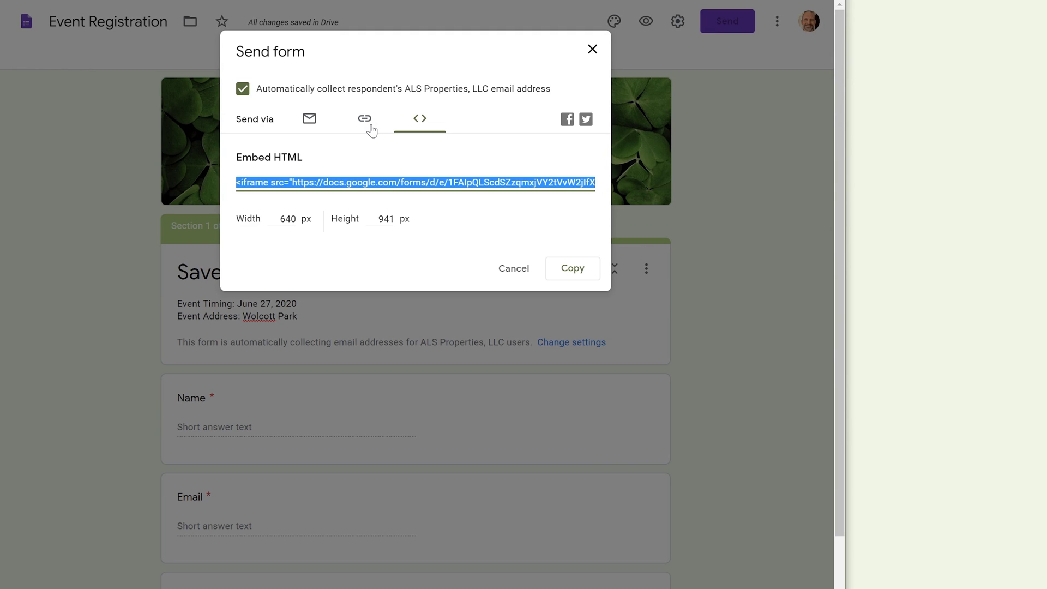
left_click(366, 120)
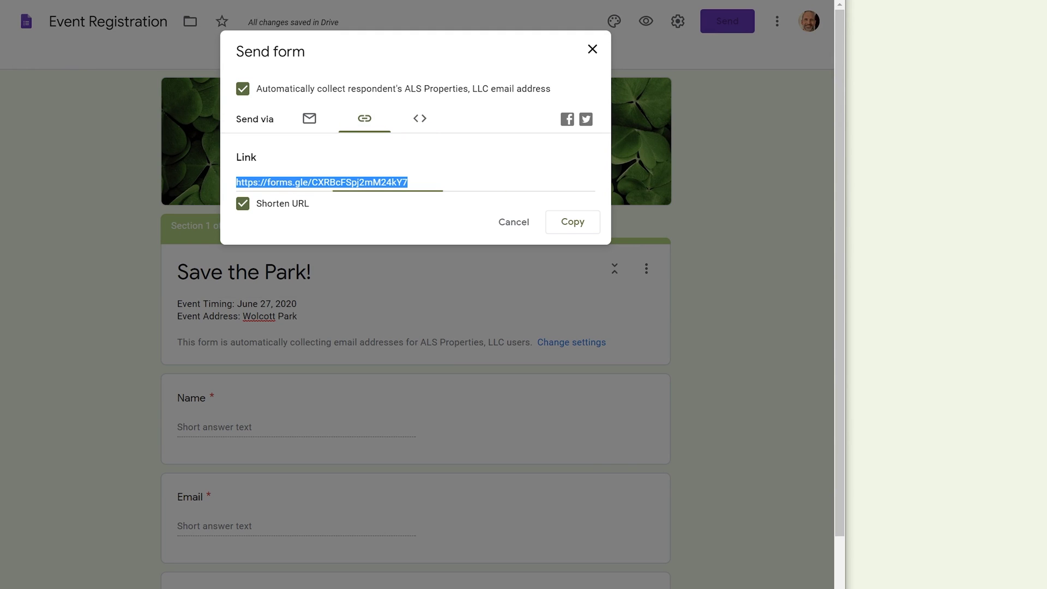
Search 'qr code generator' in a new tab and open the-qrcode-generator.com.
key("ctrl+t")
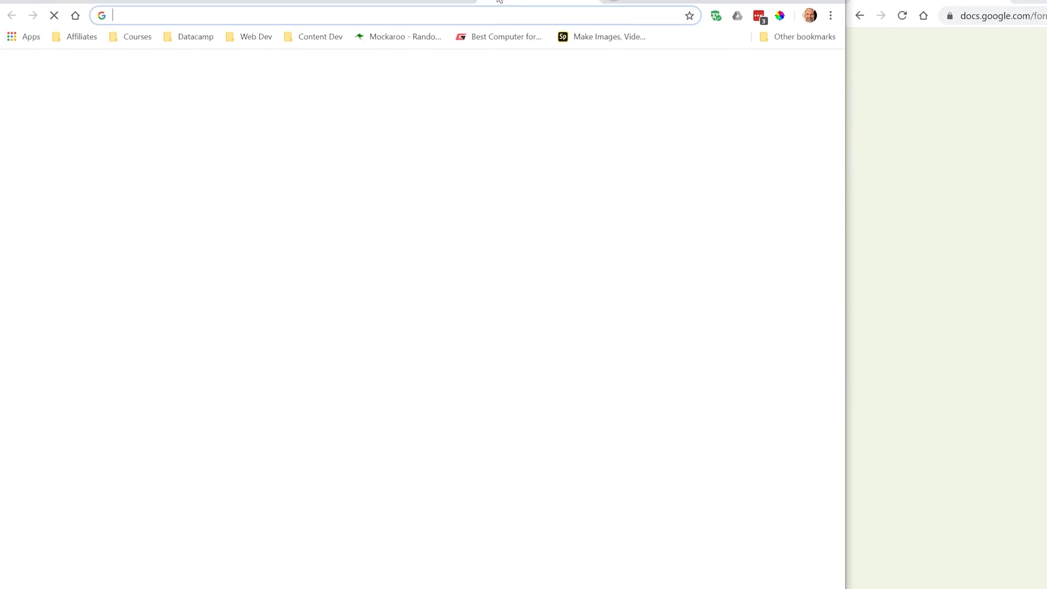
type("qr code")
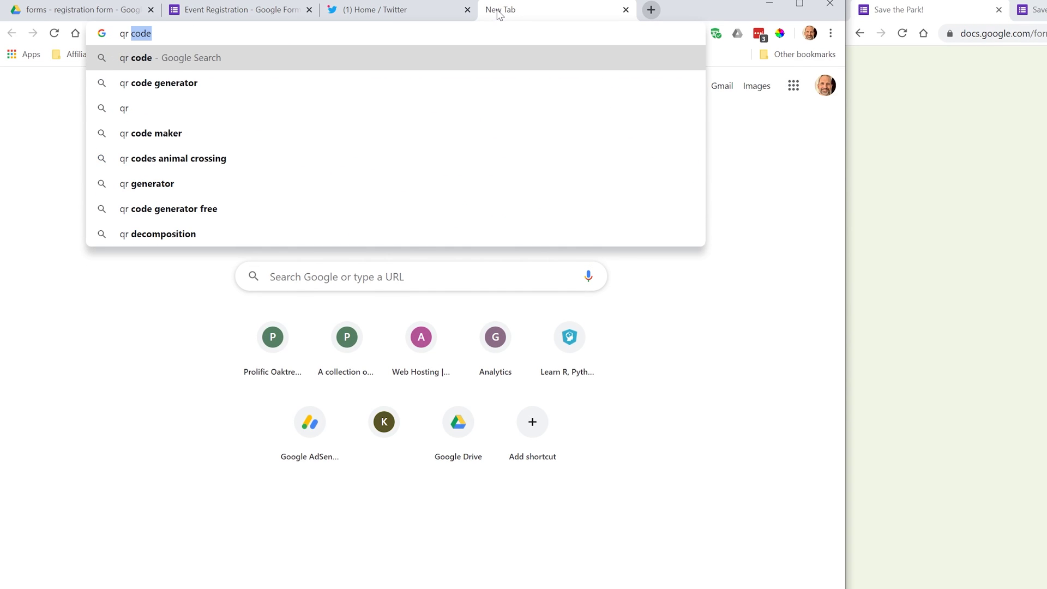
key("Down")
key("Down")
key("Up")
key("Return")
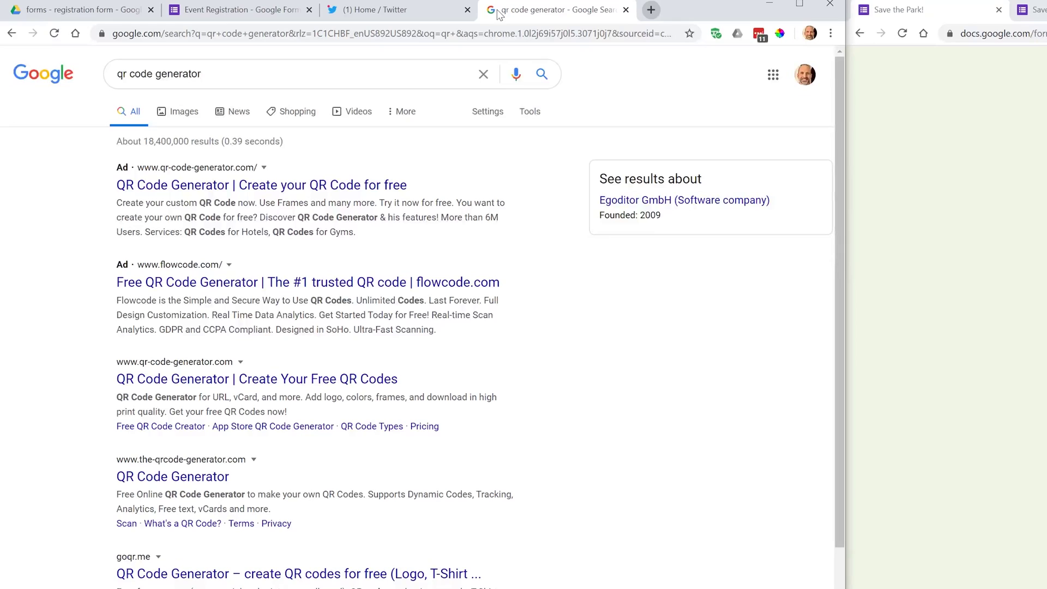
left_click(212, 480)
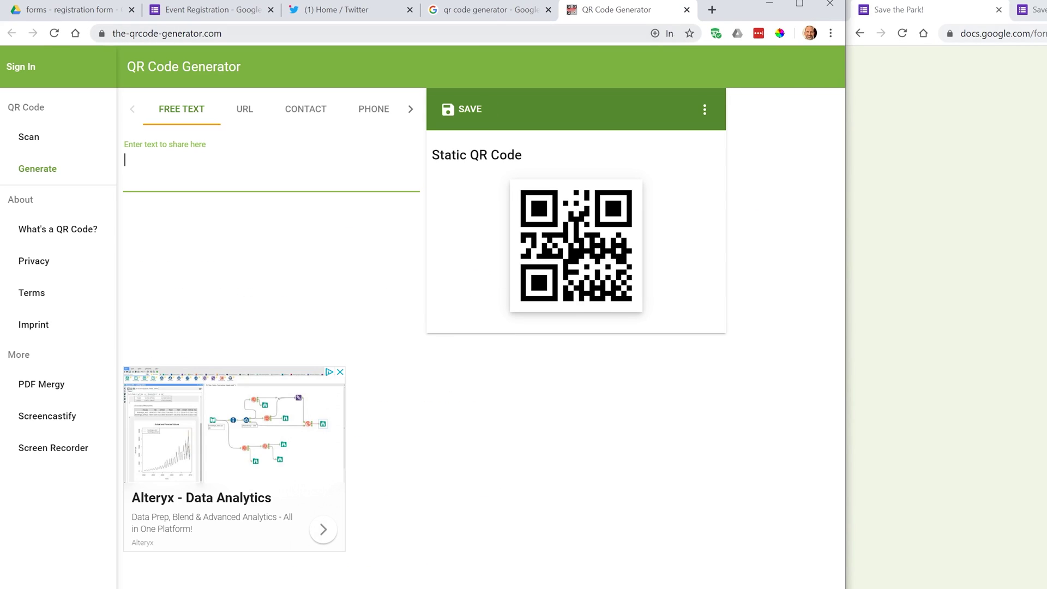
Switch the QR code generator to URL mode.
right_click(197, 187)
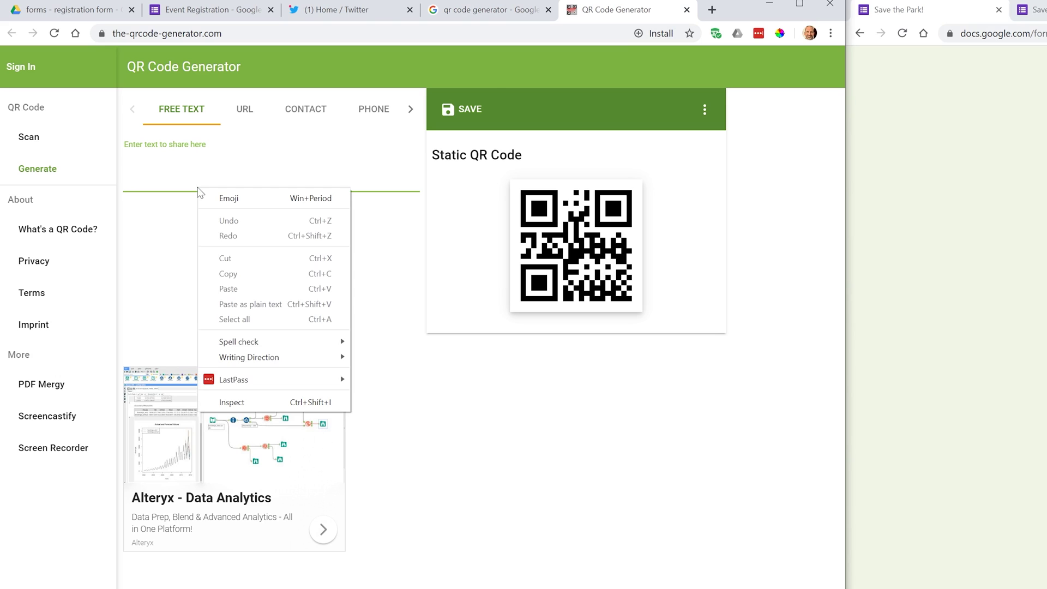
left_click(238, 122)
right_click(186, 150)
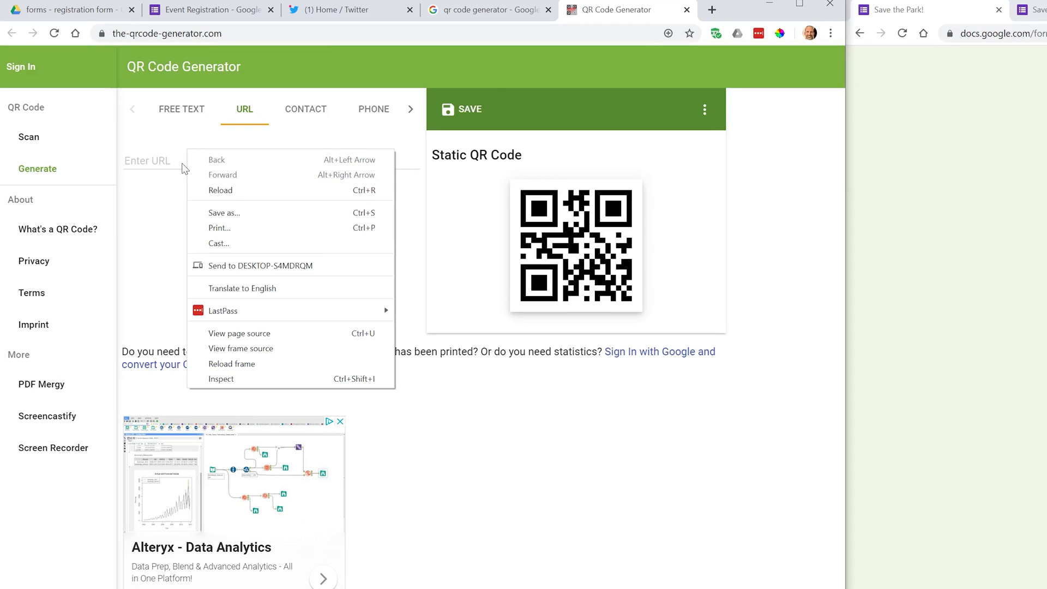
left_click(331, 146)
Copy the forms.gle link from Send form and paste it into the URL field.
left_click(207, 9)
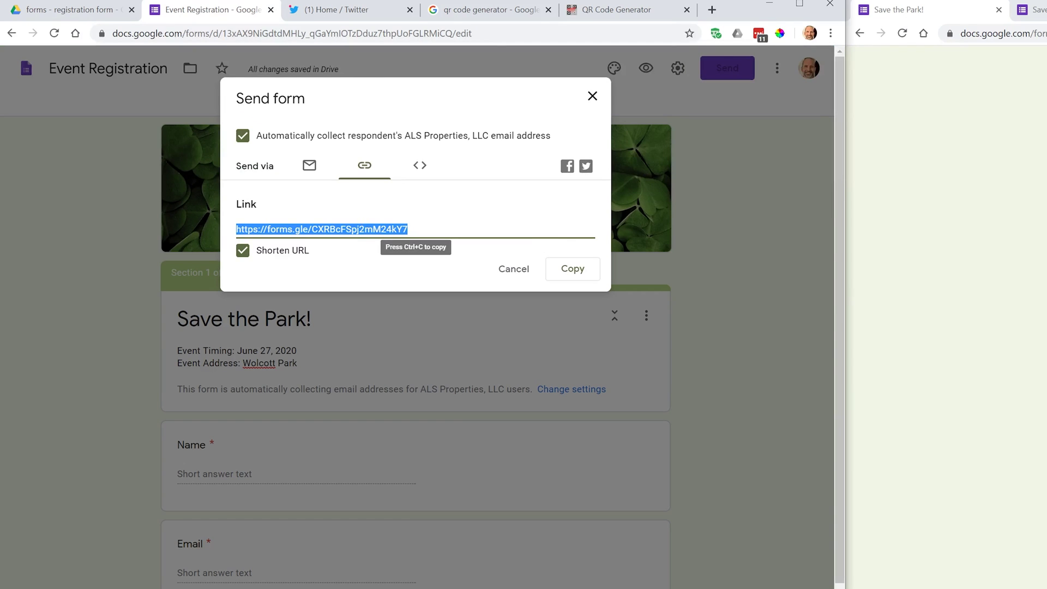
left_click(571, 269)
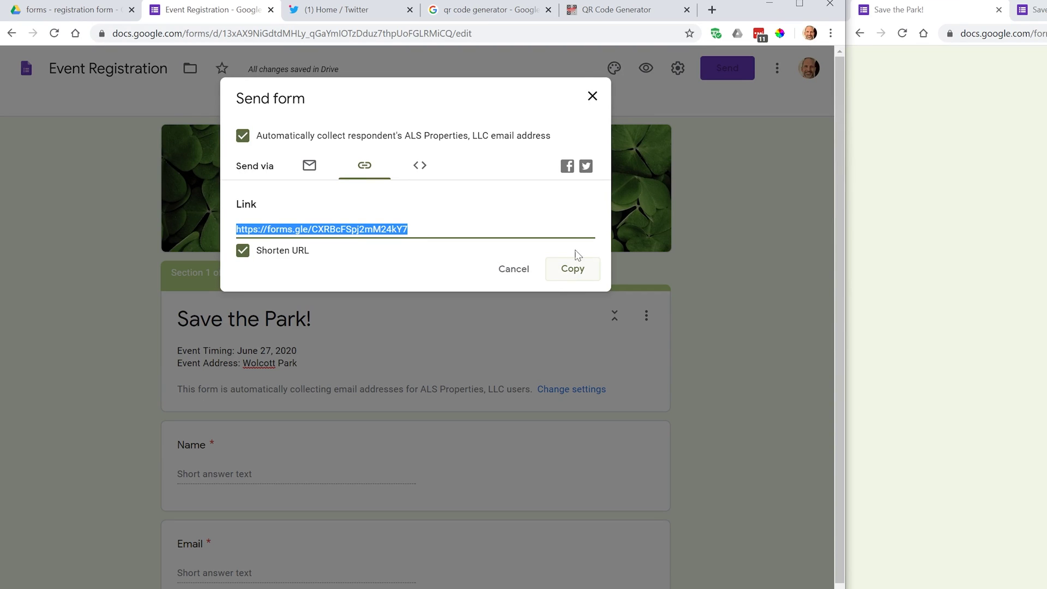
left_click(593, 13)
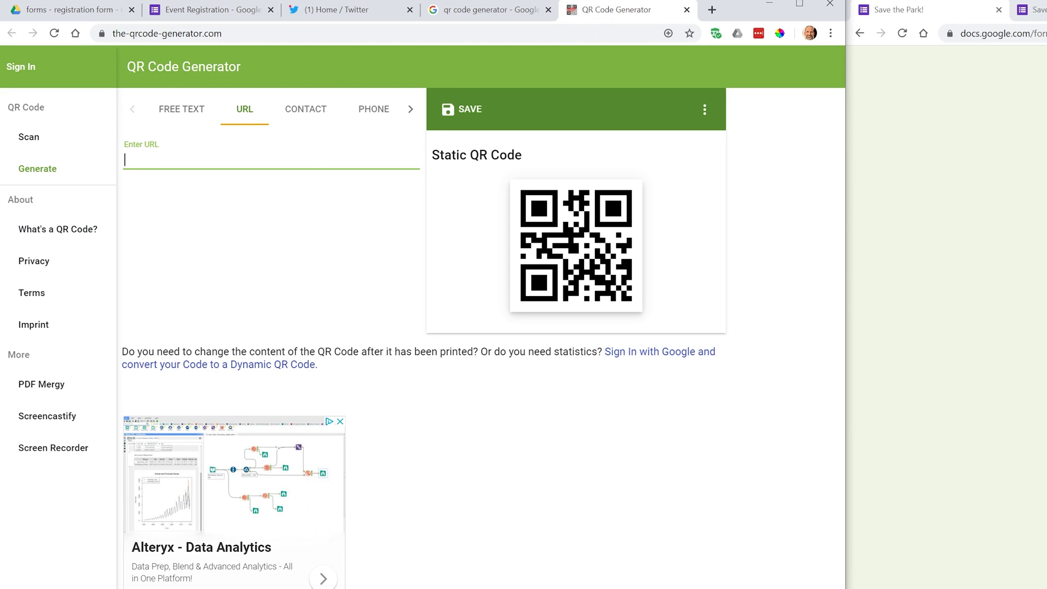
key("ctrl+v")
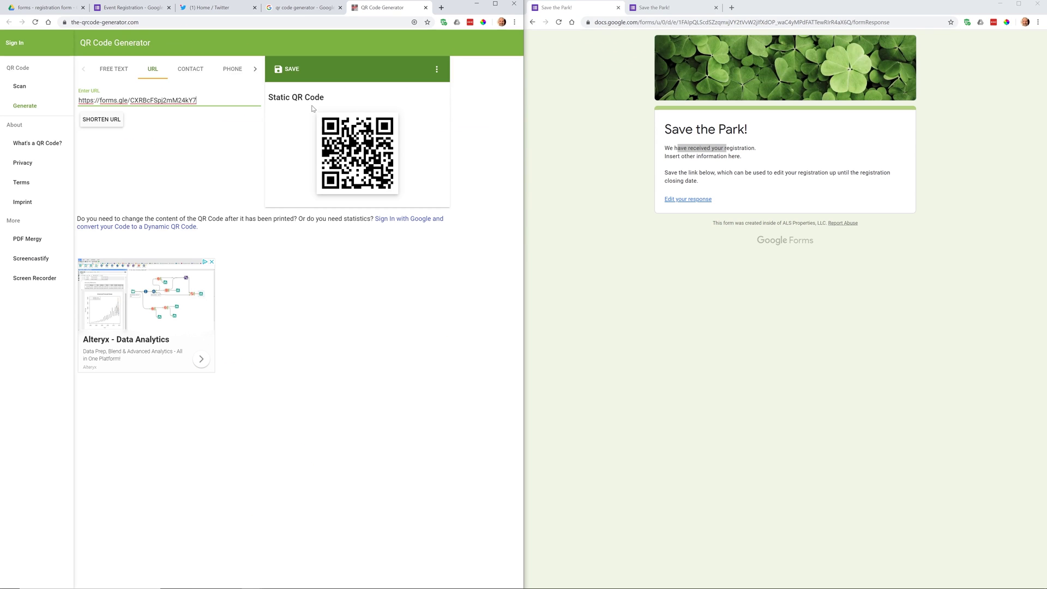
left_click(313, 109)
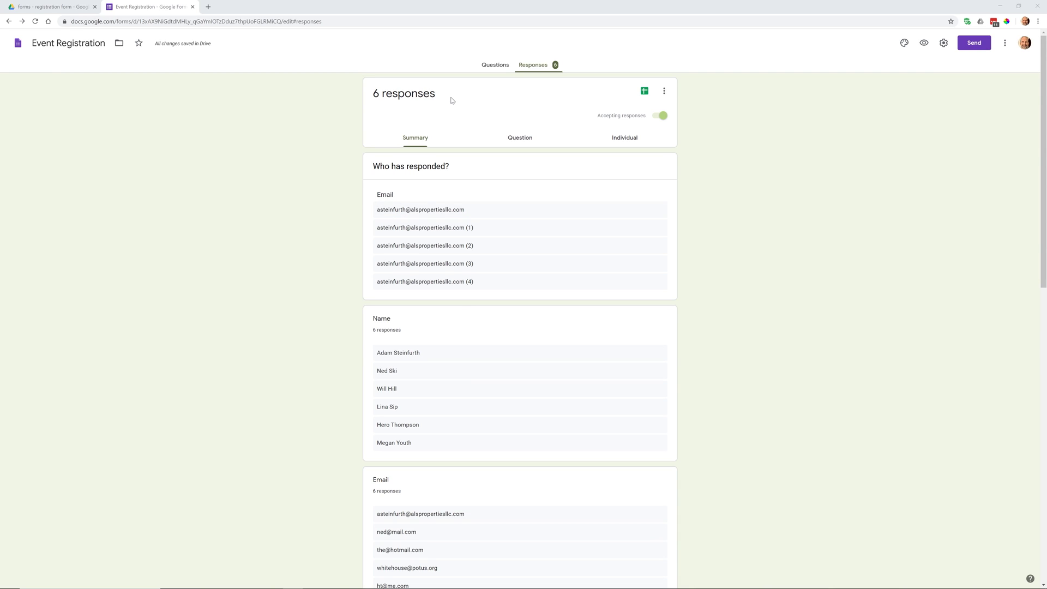
left_click(495, 65)
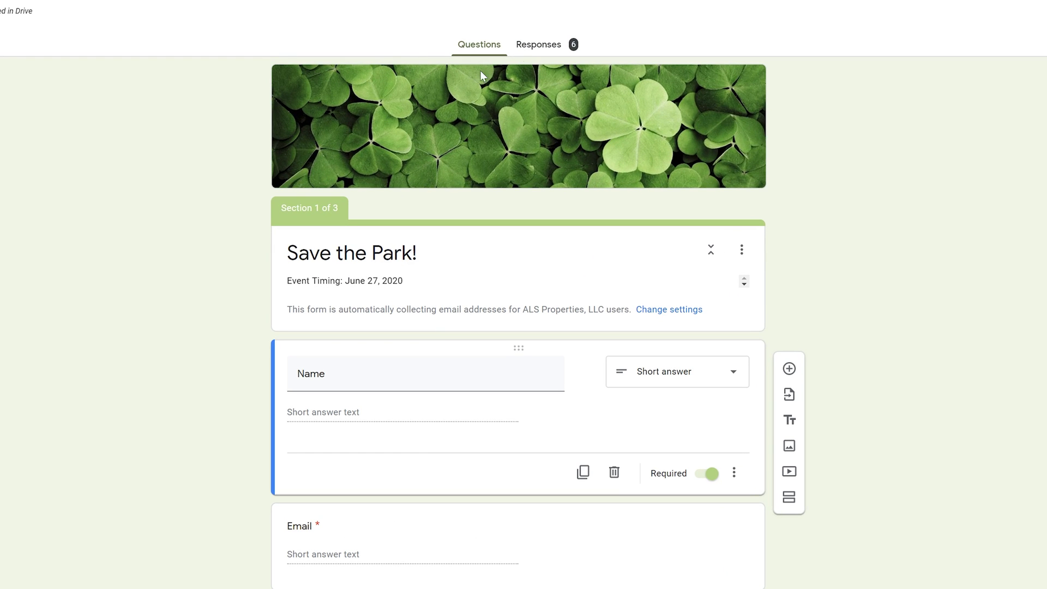
left_click(554, 54)
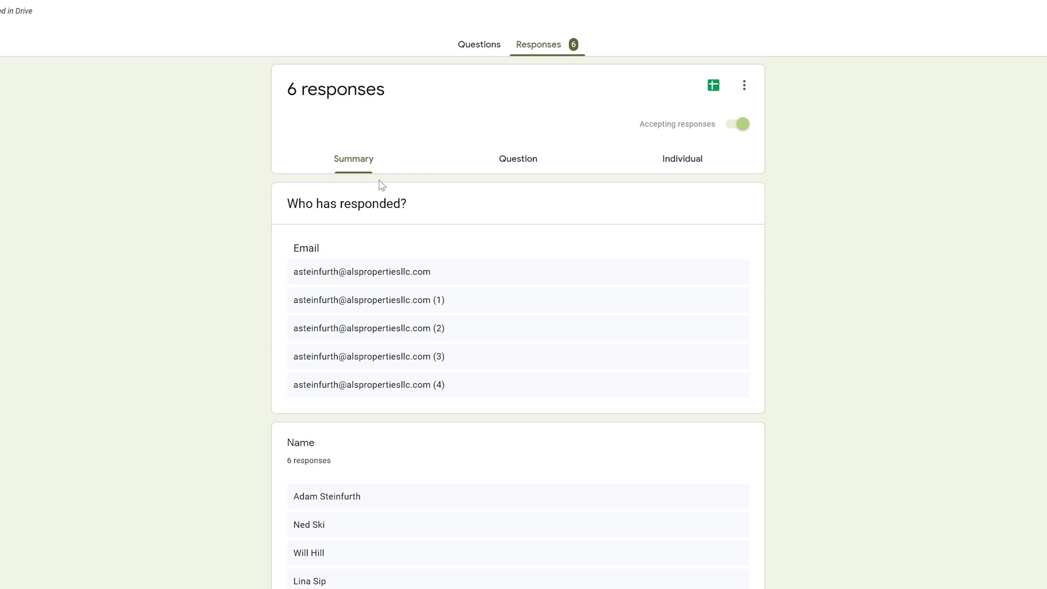
scroll(380, 186, "down", 5)
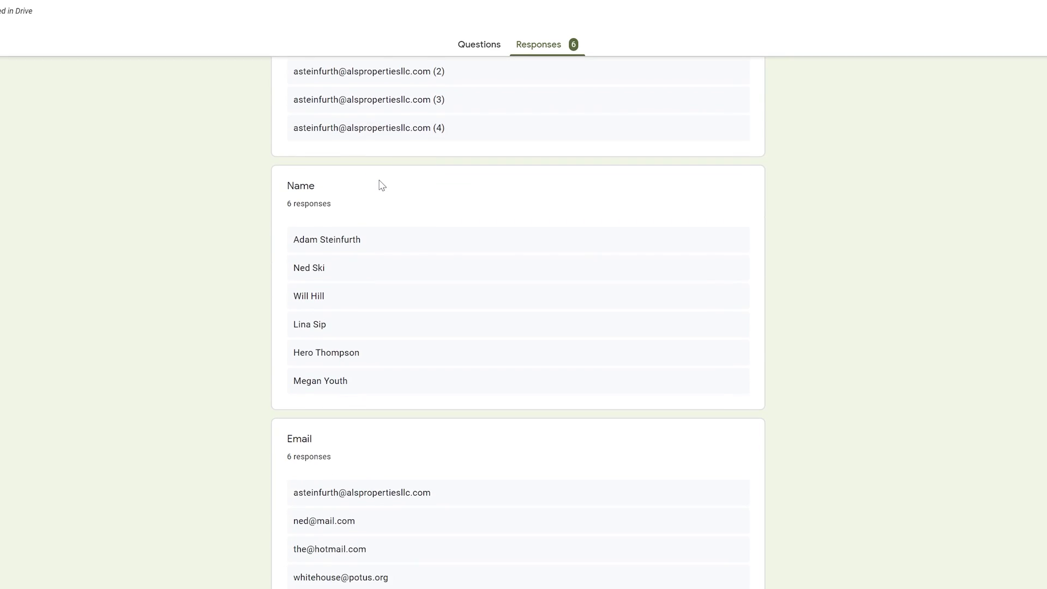
scroll(382, 185, "down", 7)
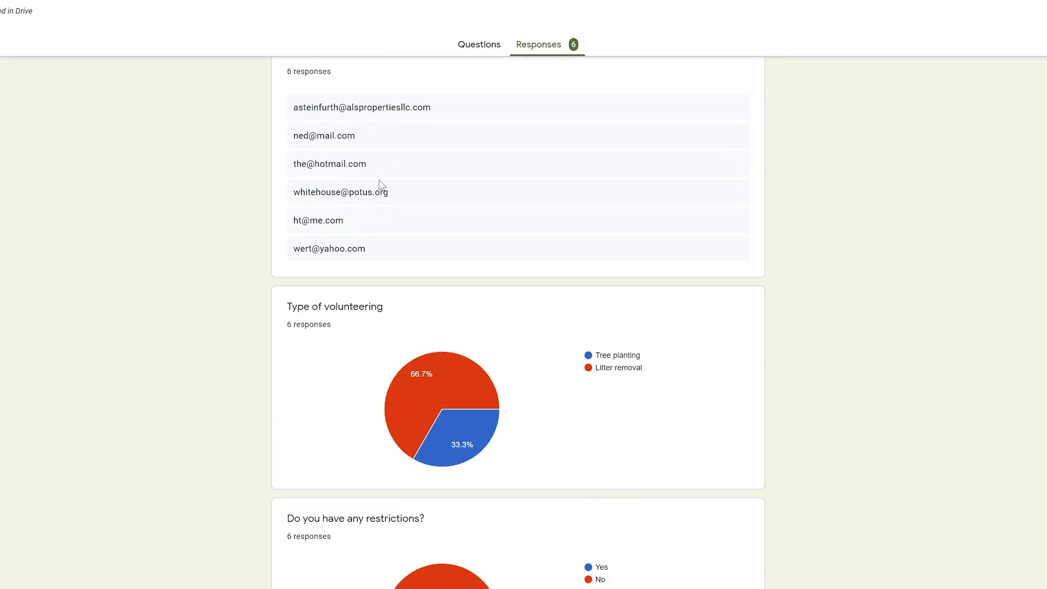
scroll(381, 185, "down", 7)
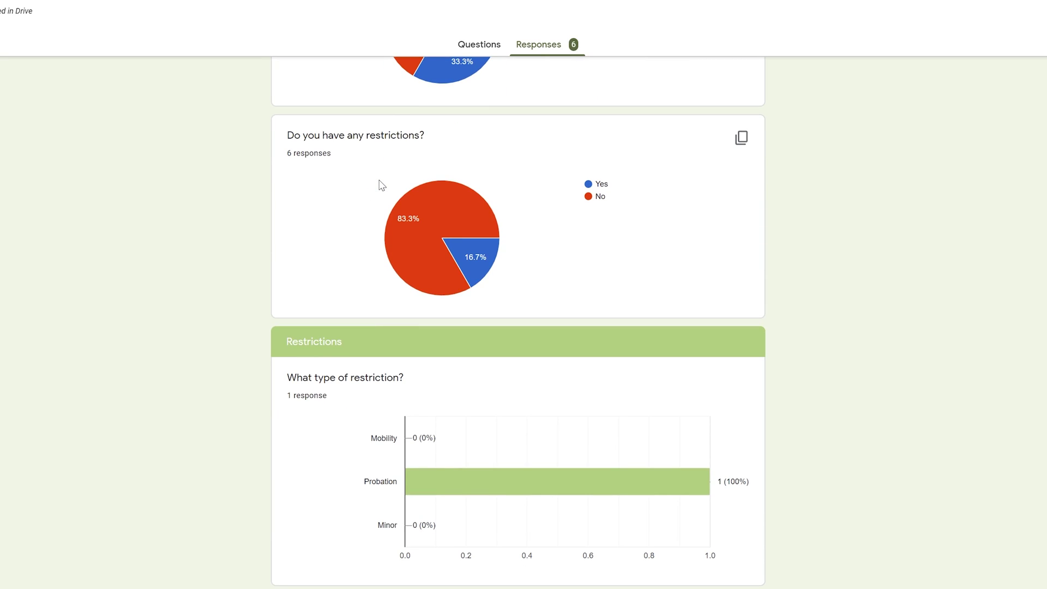
scroll(381, 185, "up", 20)
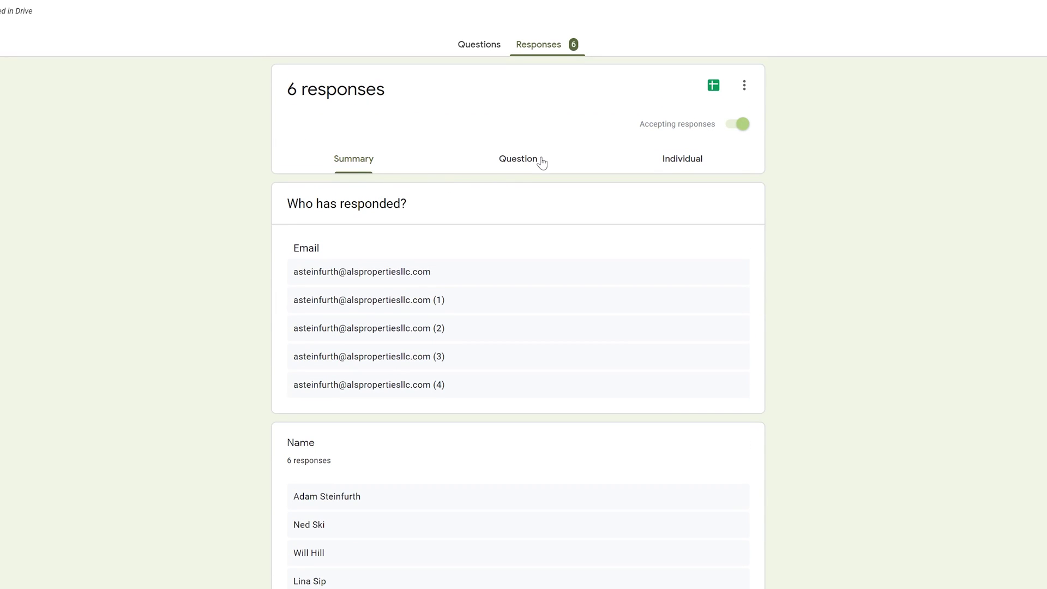
Browse the responses in the Question view, then switch to the Individual view.
left_click(541, 162)
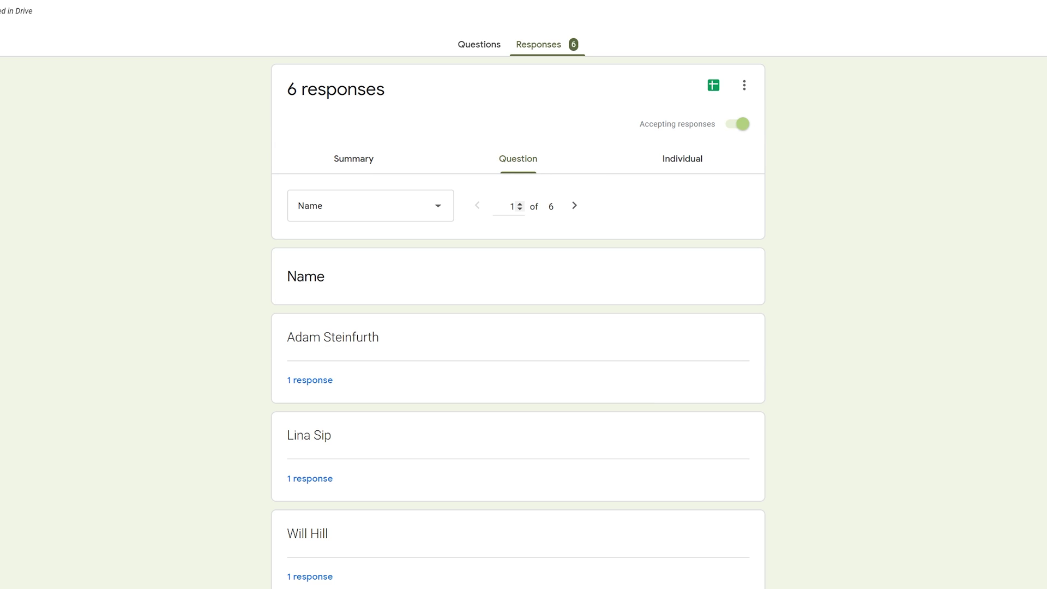
scroll(512, 224, "down", 1)
scroll(512, 226, "up", 1)
left_click(686, 162)
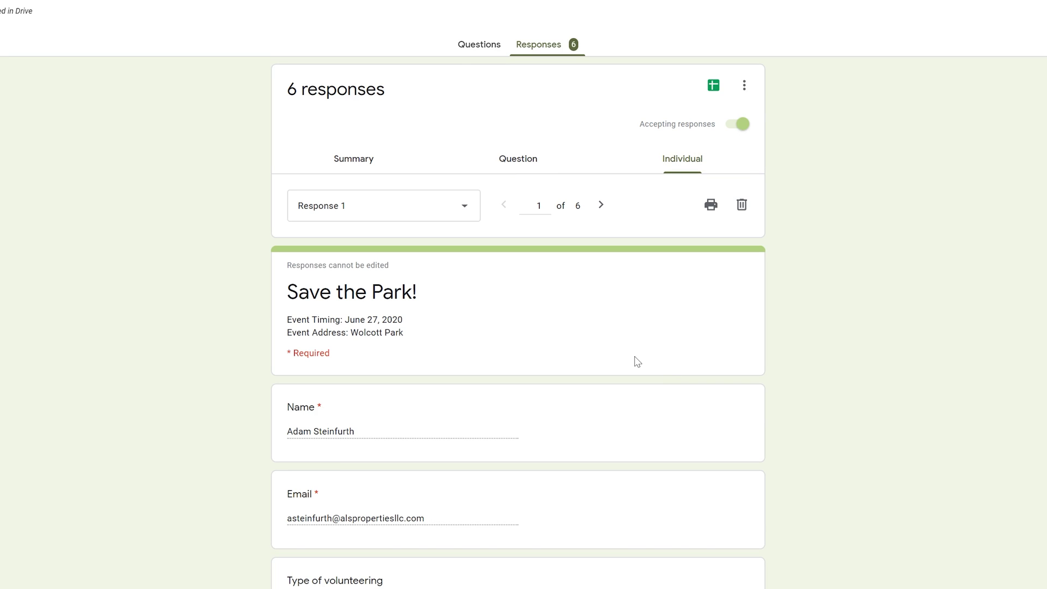
scroll(637, 361, "down", 1)
scroll(637, 361, "down", 4)
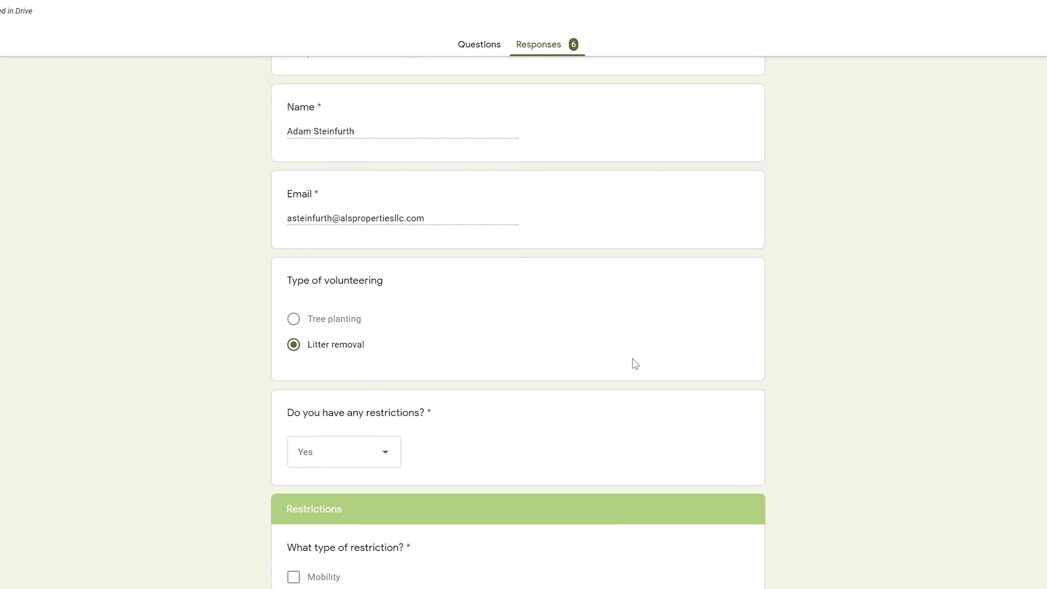
scroll(635, 364, "up", 5)
Show the third individual response and open the spreadsheet destination dialog.
double_click(538, 206)
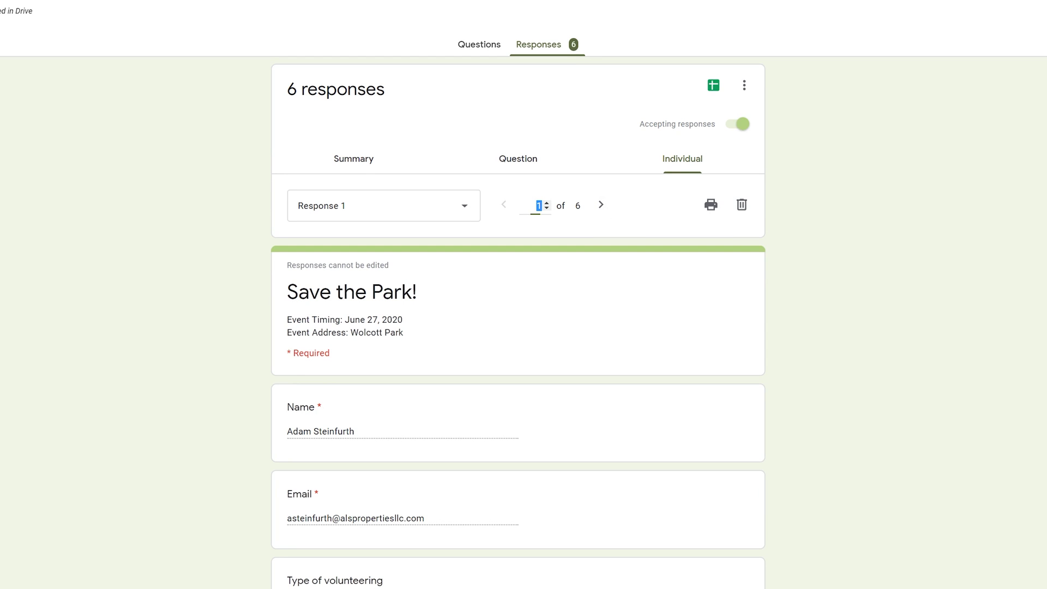
left_click(545, 203)
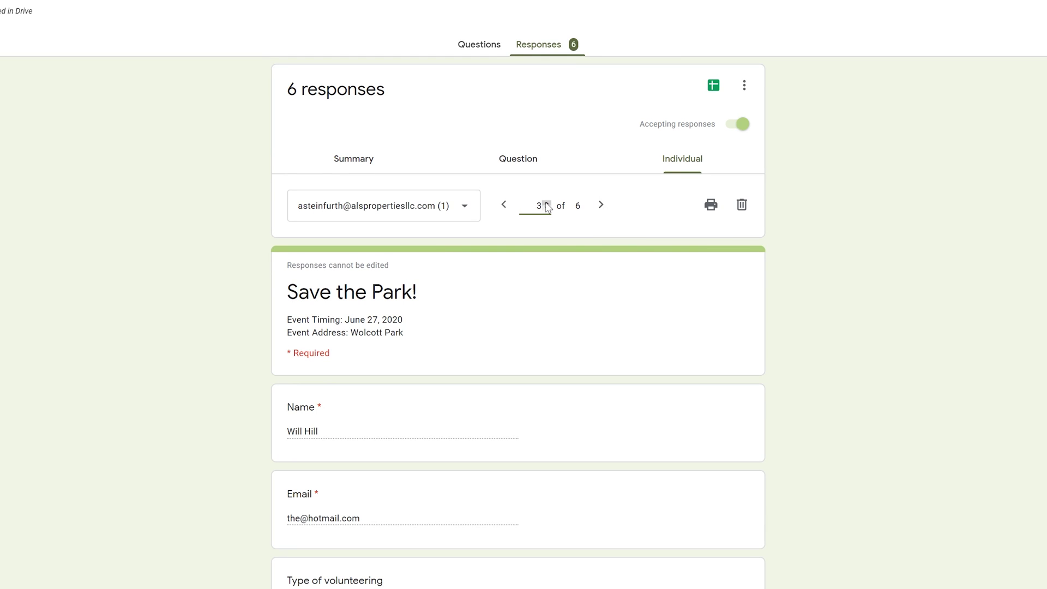
scroll(548, 260, "down", 5)
scroll(548, 260, "up", 5)
left_click(714, 88)
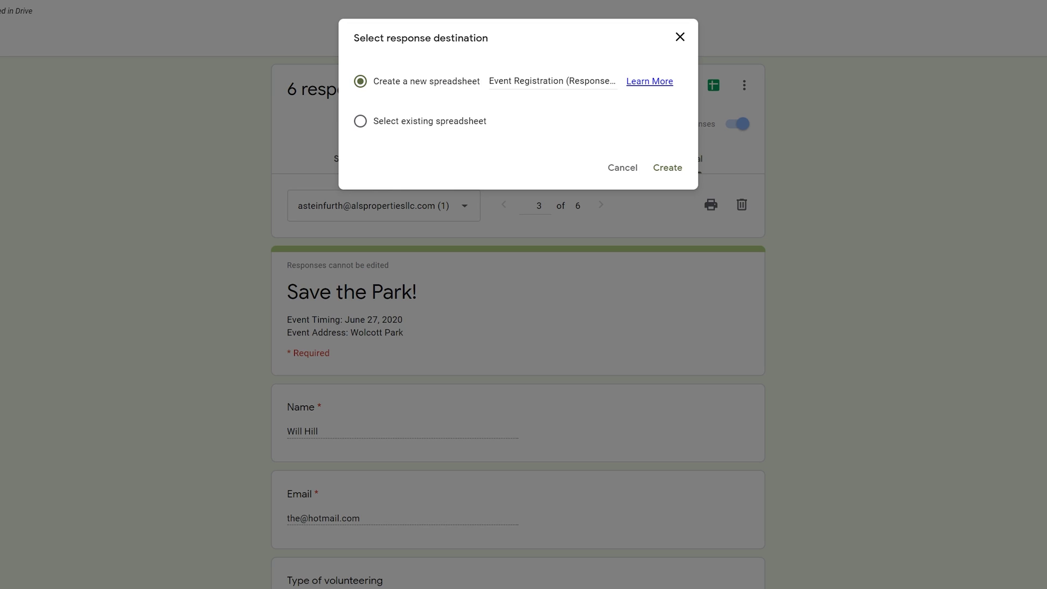
Create the new 'Event Registration (Responses)' spreadsheet from the destination dialog.
left_click(666, 169)
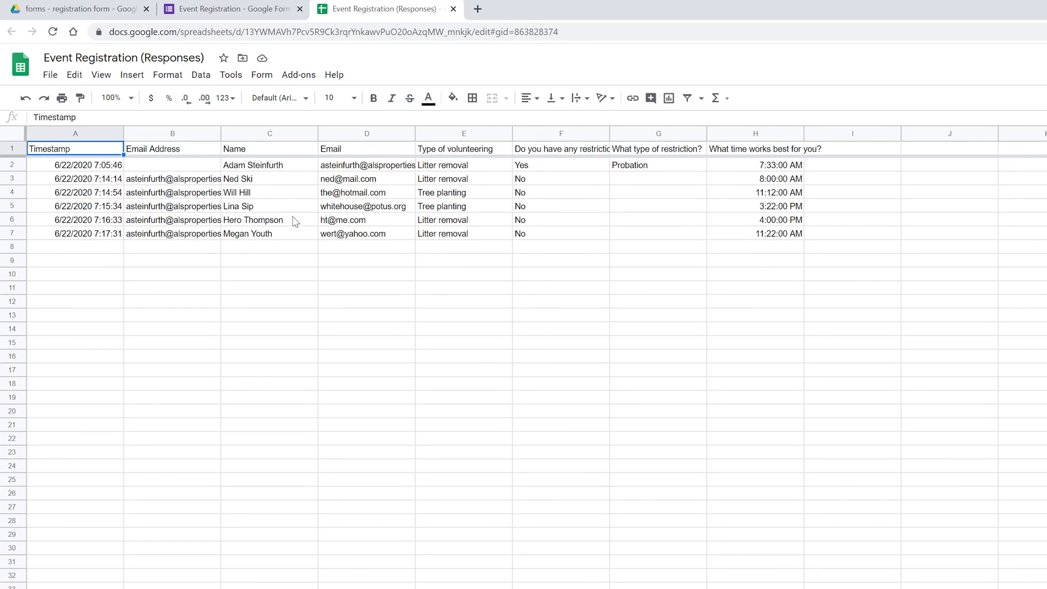
Switch to the 'forms - registration form' Drive folder tab.
left_click(112, 12)
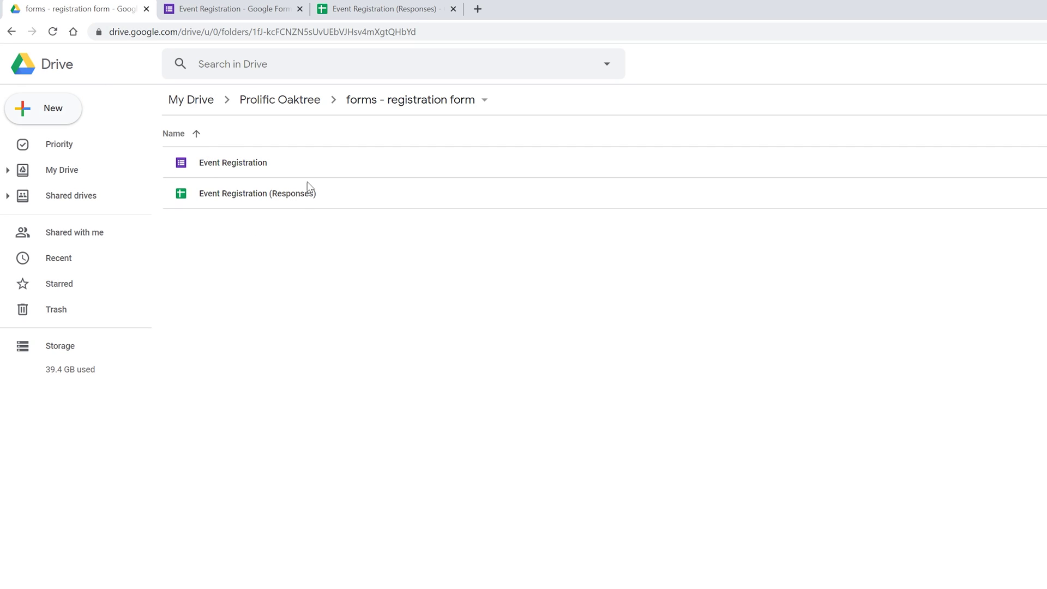
Select the Event Registration form and its Responses file, then return to the spreadsheet.
left_click(261, 166)
left_click(359, 207)
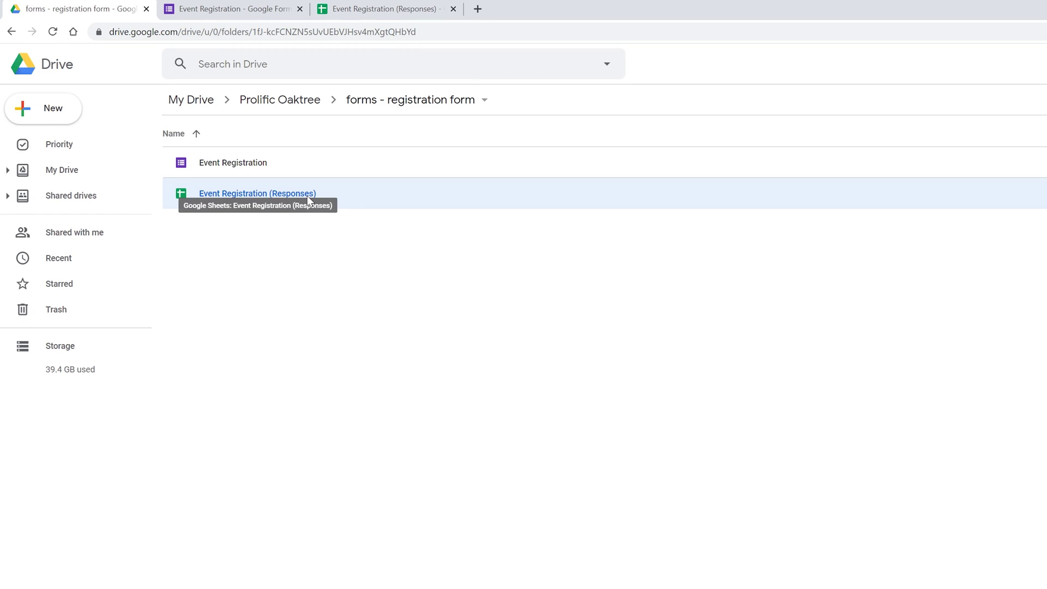
left_click(377, 19)
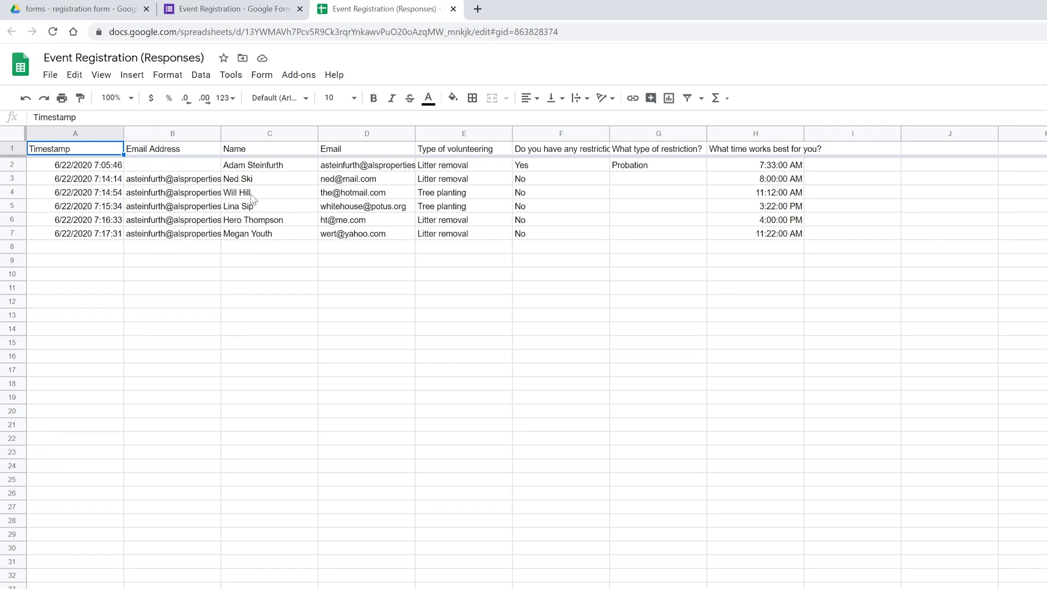
Check the emails in B3–B6, then hide the duplicate Email Address column B.
left_click(180, 183)
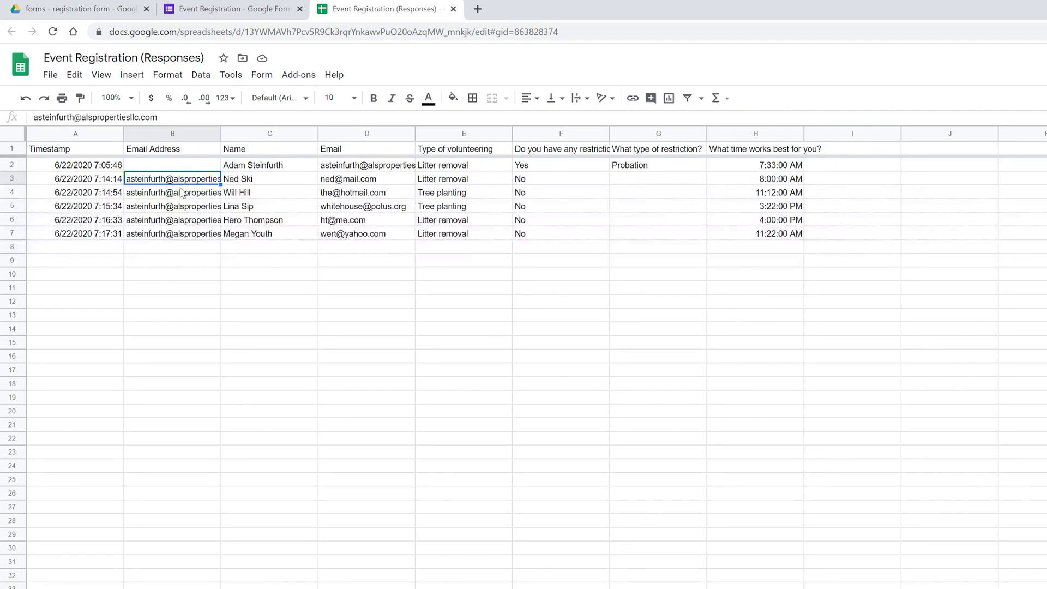
left_click(182, 195)
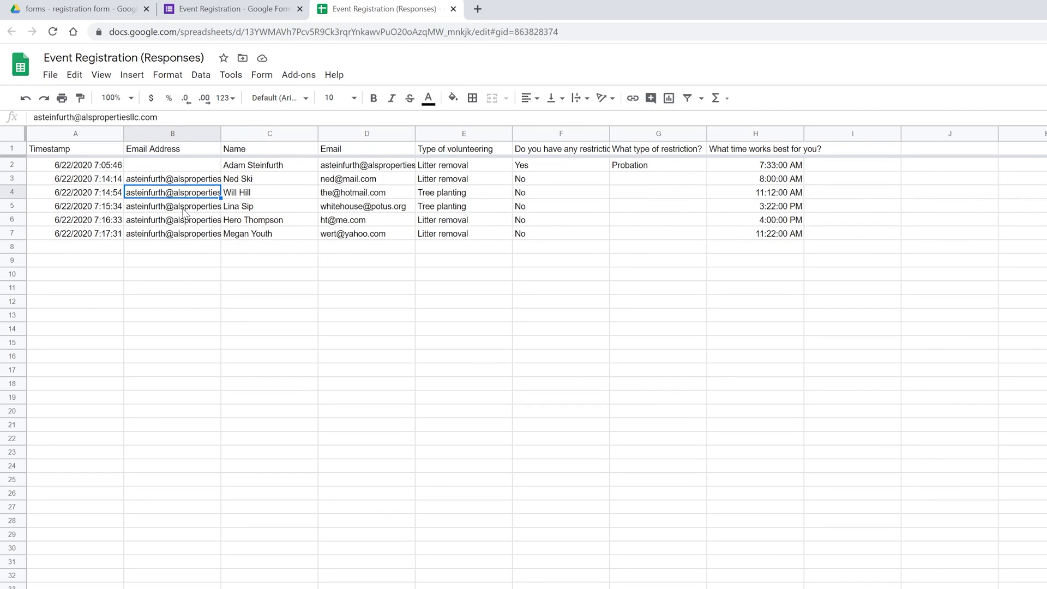
left_click(183, 209)
left_click(187, 220)
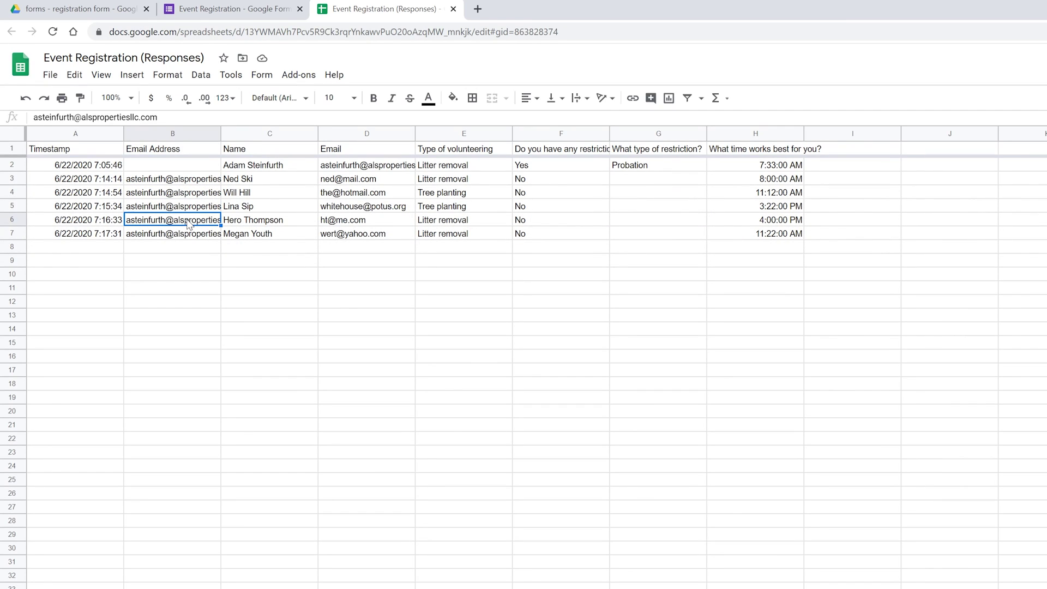
right_click(172, 140)
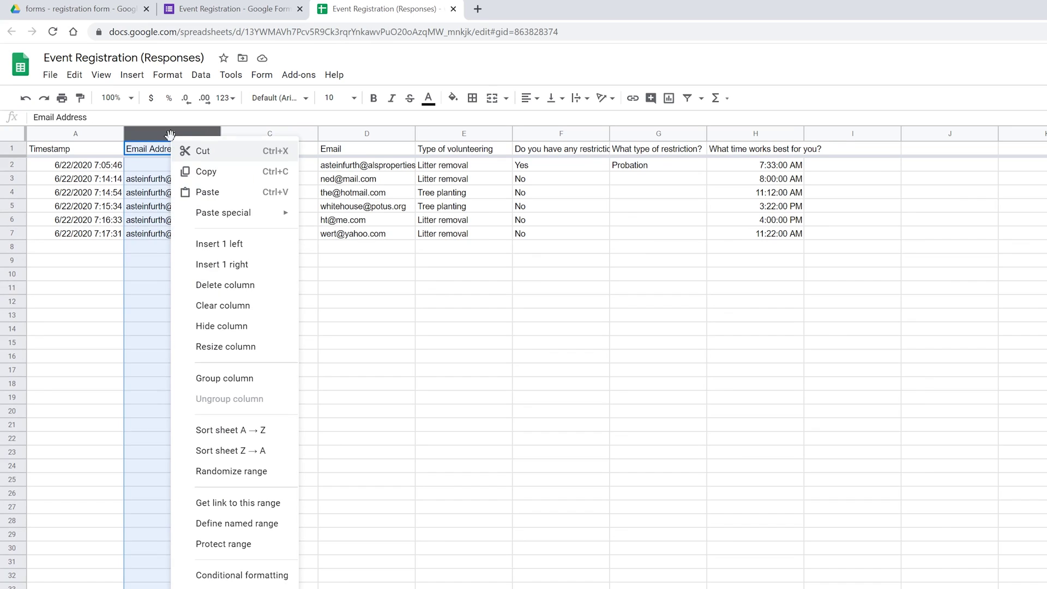
left_click(221, 327)
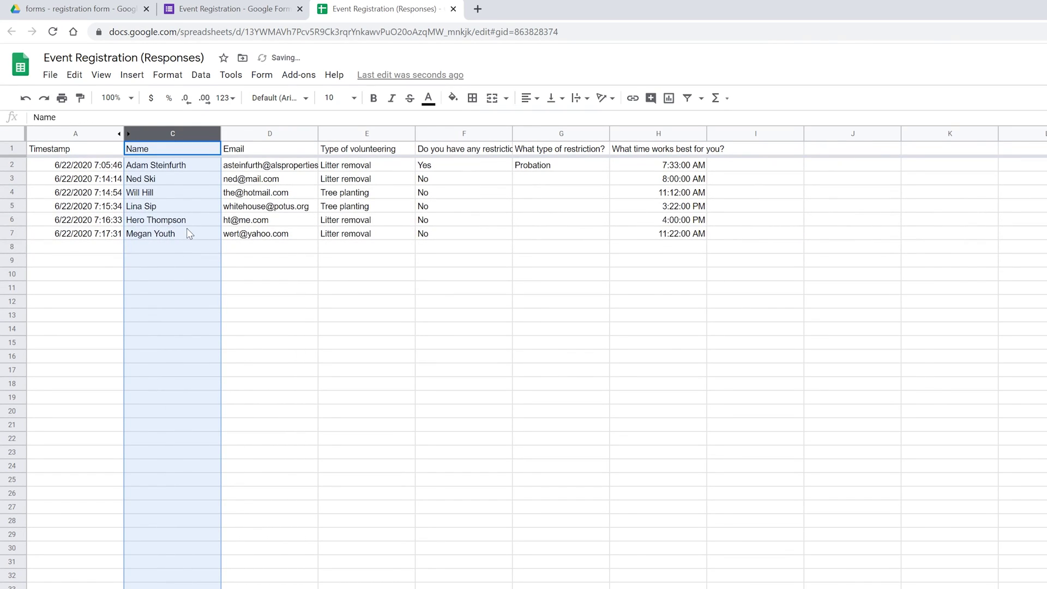
Auto-fit column F so 'Do you have any restrictions?' shows in full.
left_click(112, 170)
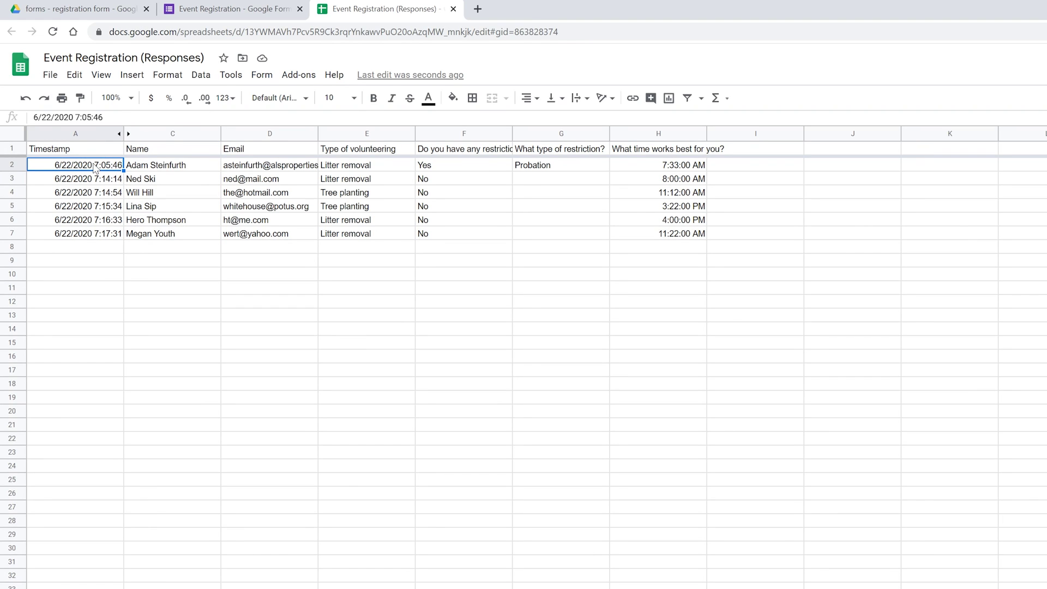
left_click_drag(95, 168, 98, 235)
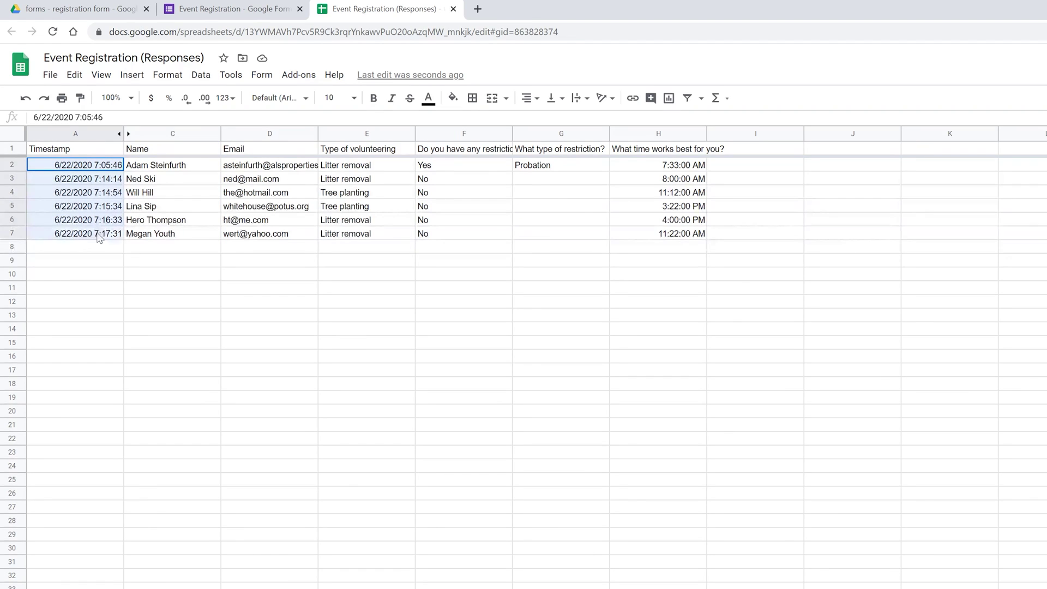
left_click(178, 168)
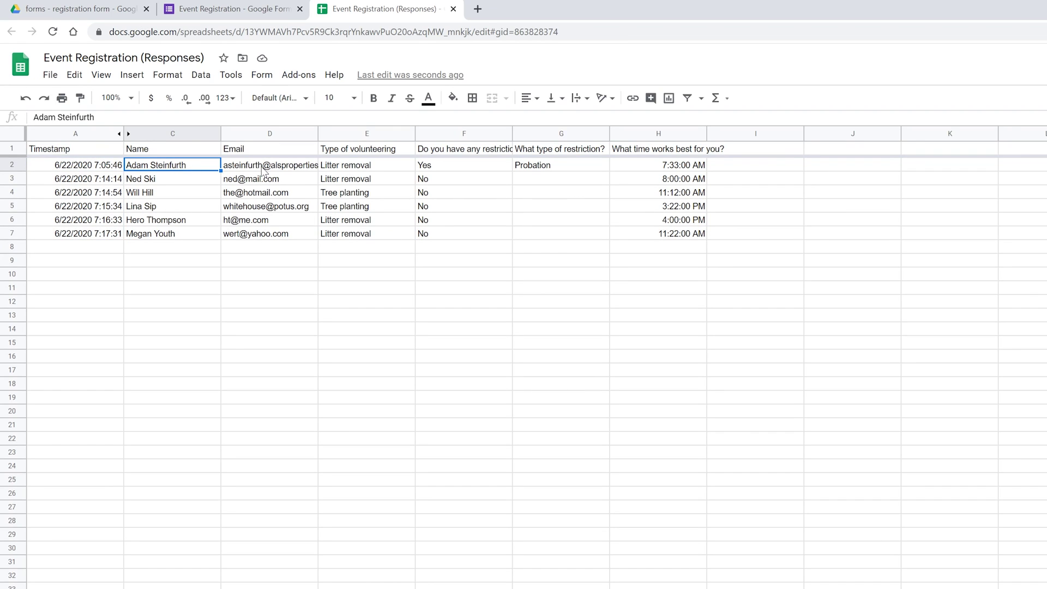
double_click(511, 136)
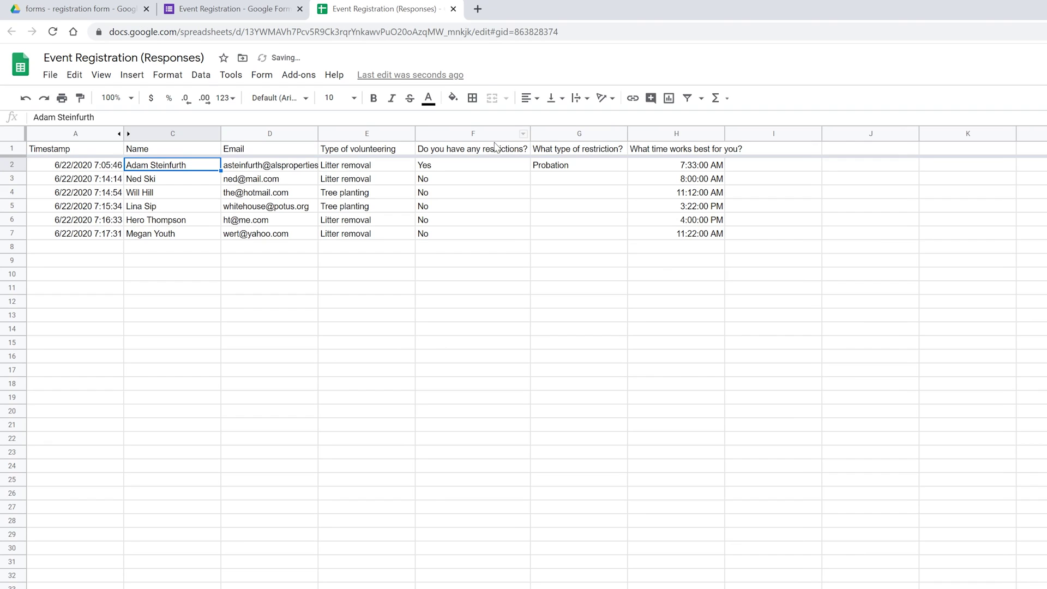
left_click(491, 154)
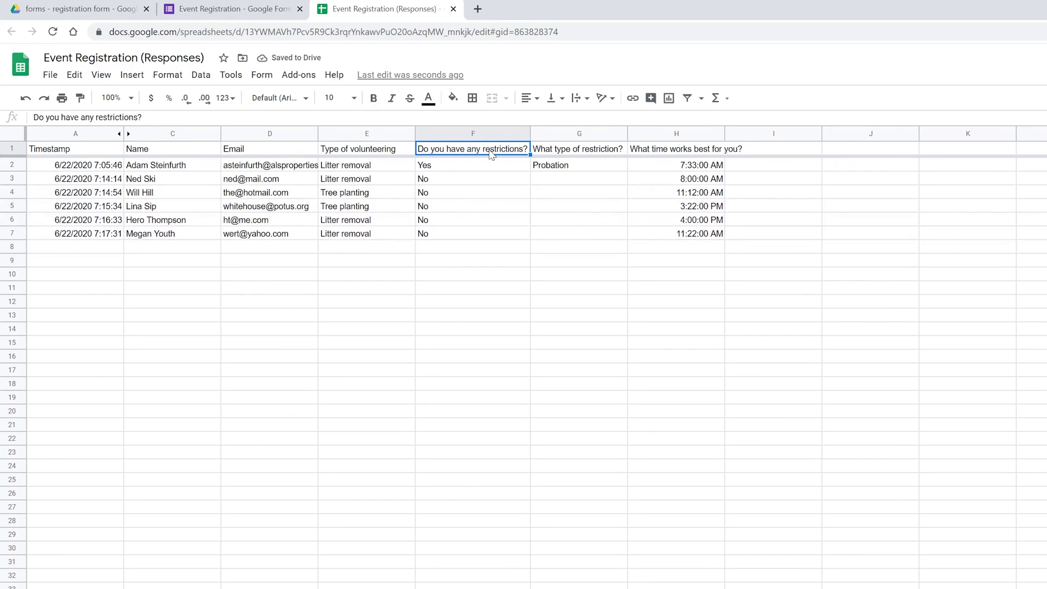
left_click(554, 166)
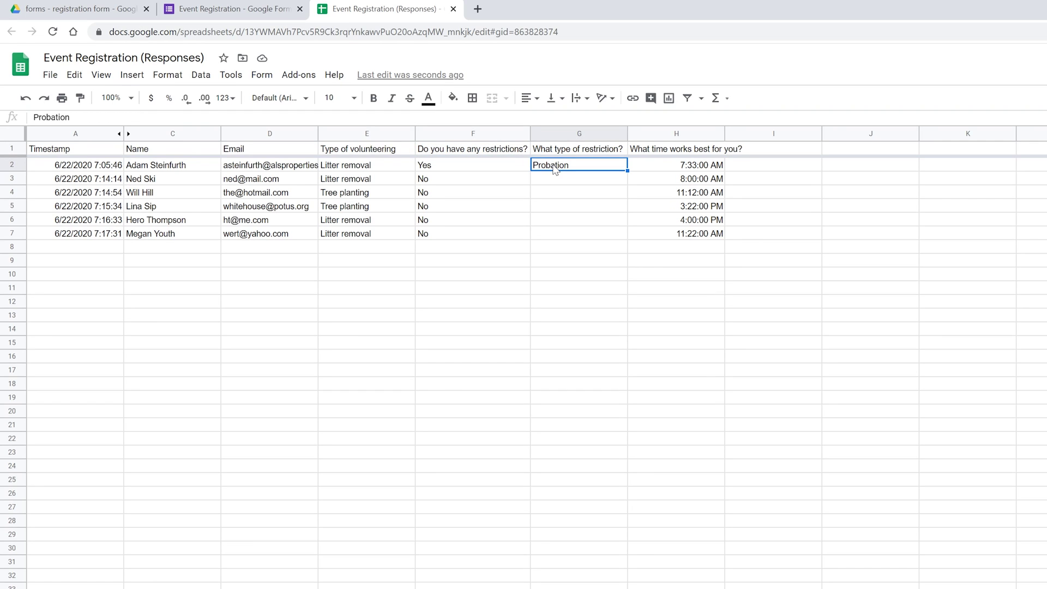
left_click(511, 168)
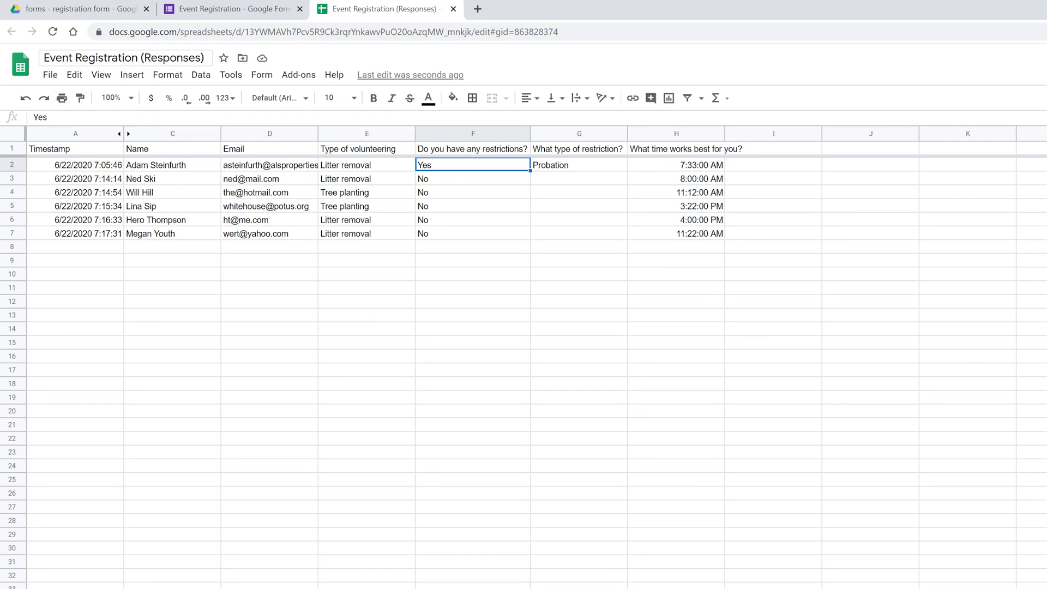
left_click(203, 78)
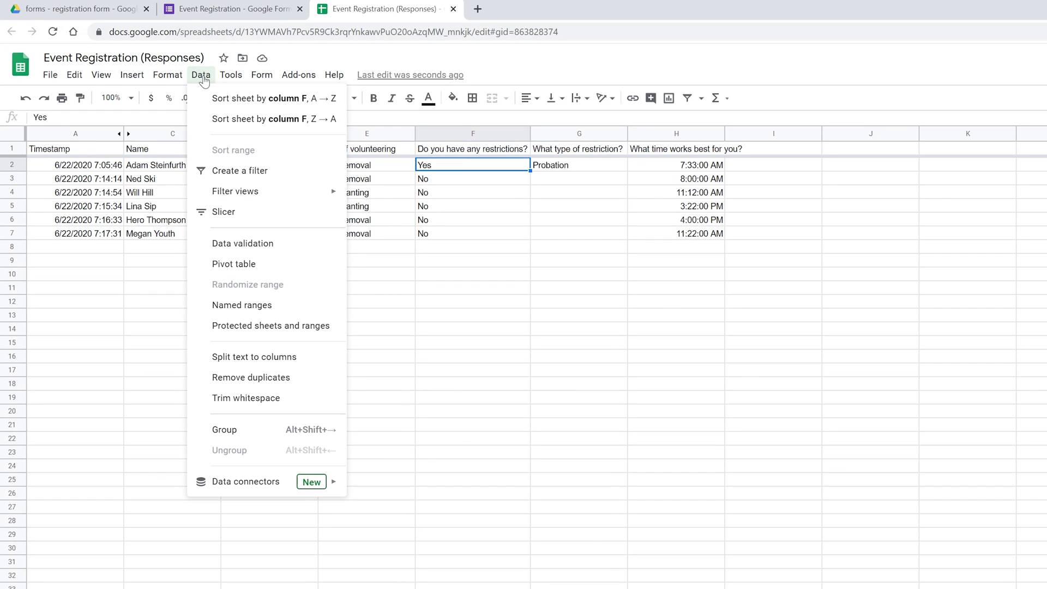
Create a filter on the response table and show only the Yes restriction row.
left_click(234, 171)
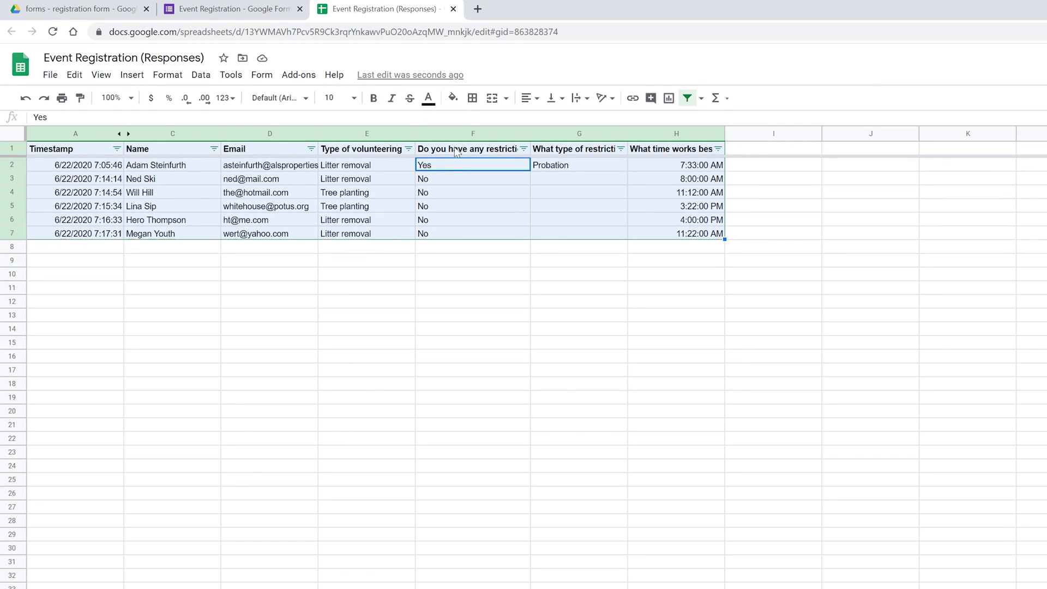
left_click(524, 149)
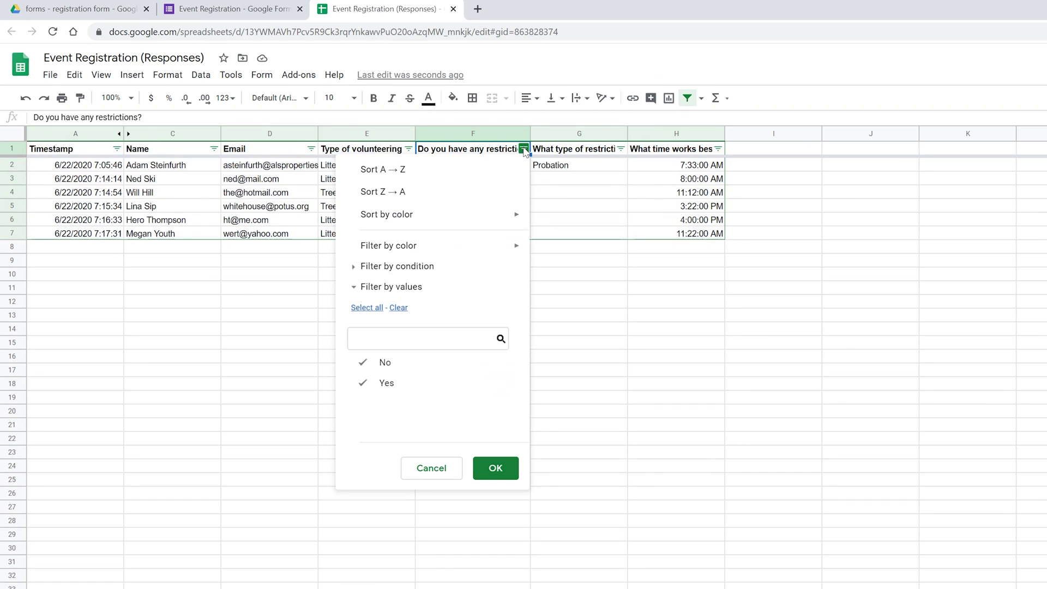
left_click(365, 369)
left_click(509, 468)
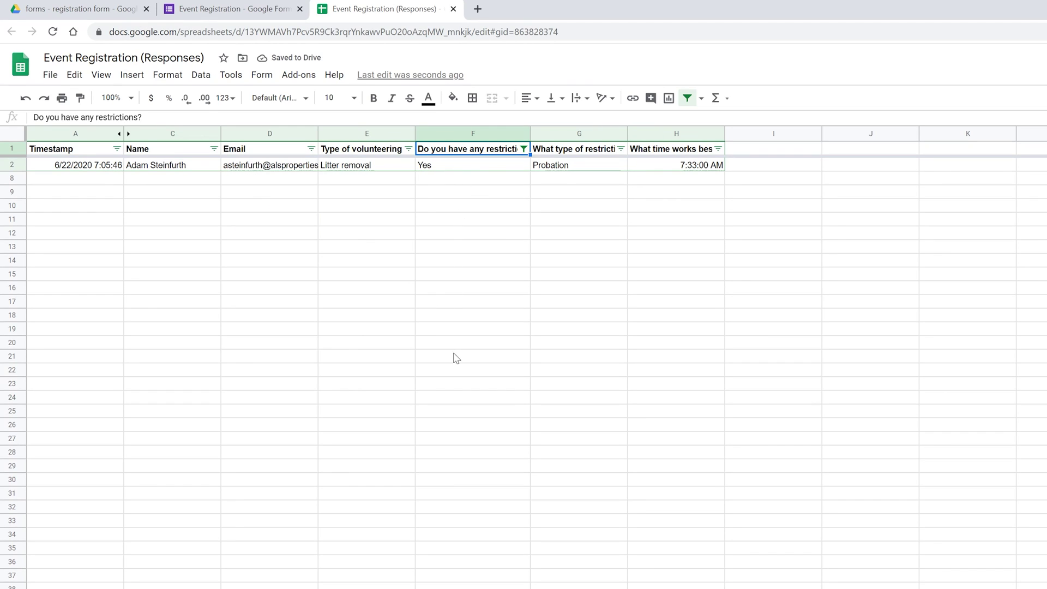
Reset the restrictions filter to include Yes and No, showing all six responses.
left_click(523, 149)
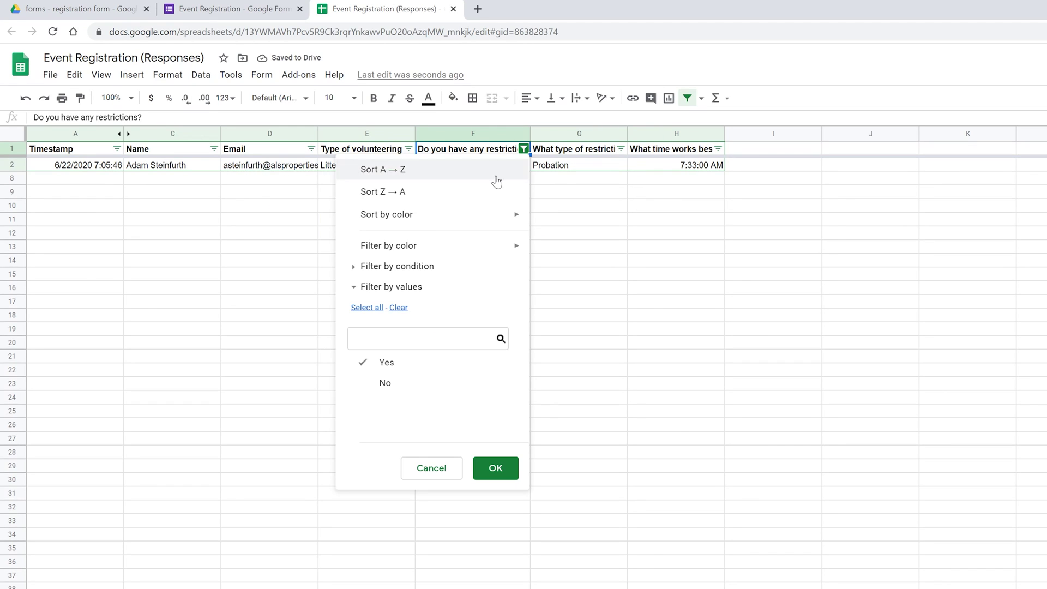
left_click(397, 310)
left_click(373, 309)
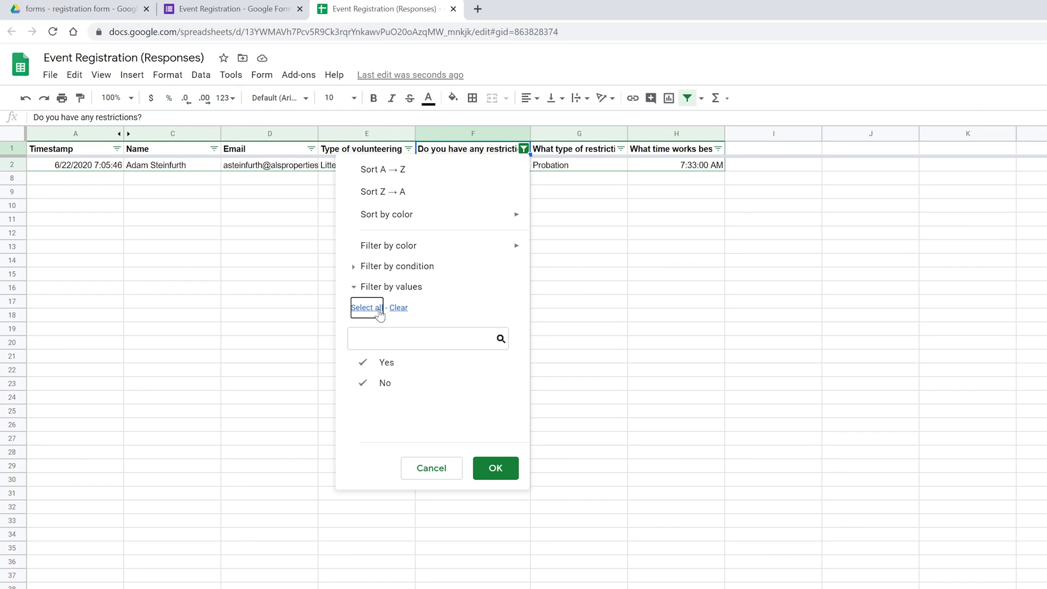
left_click(495, 469)
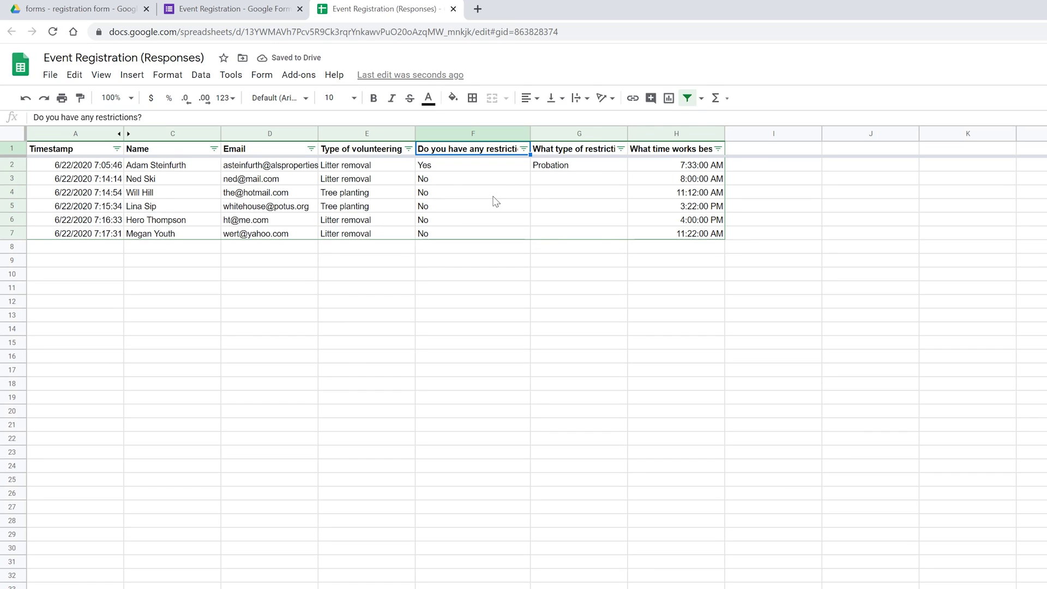
left_click(652, 184)
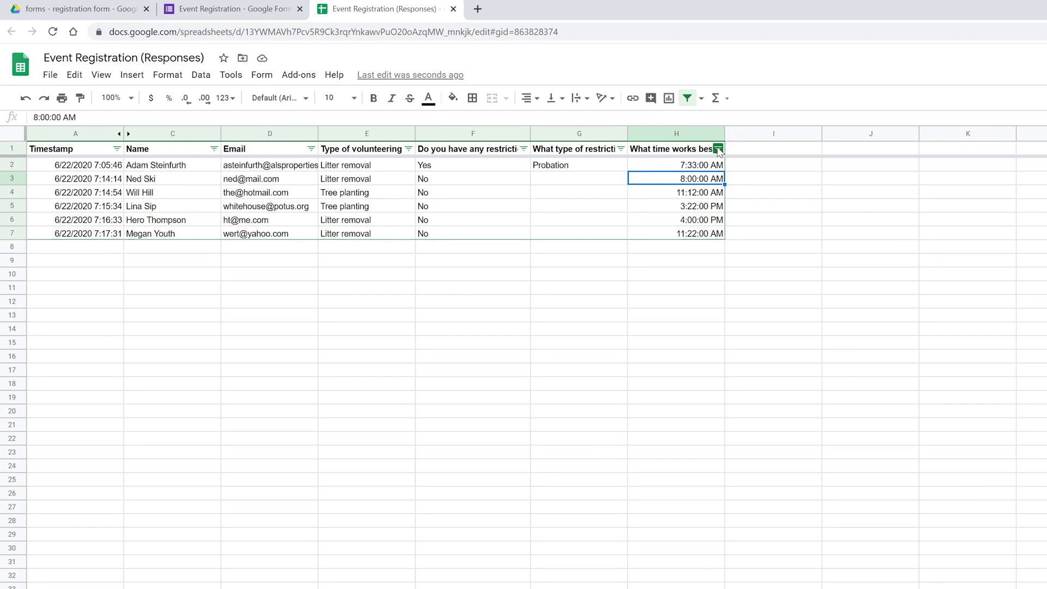
Sort column H A → Z so preferred times run 7:33:00 AM through 4:00:00 PM.
left_click(717, 149)
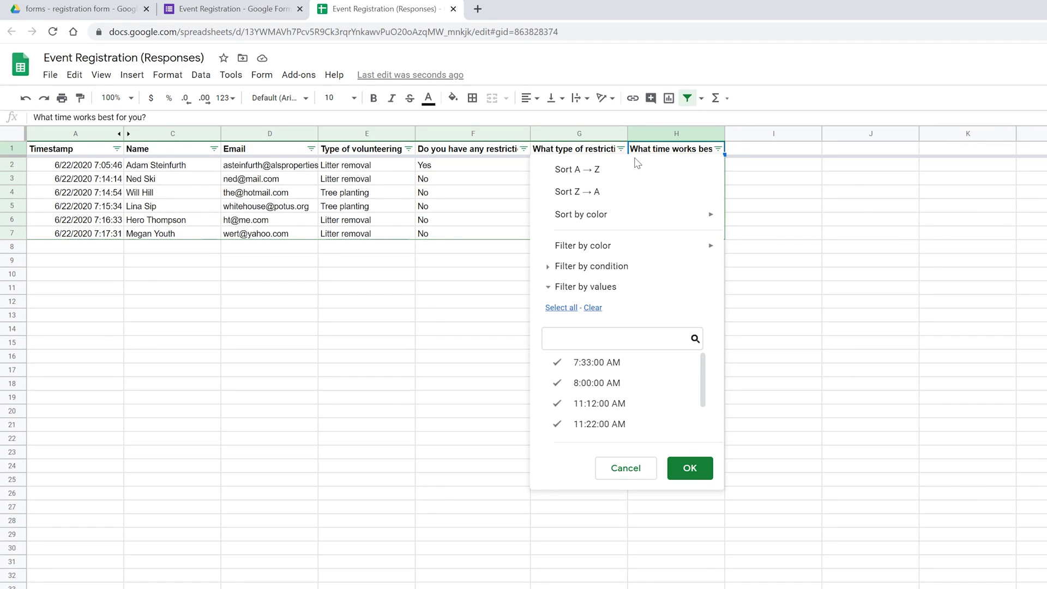
left_click(583, 172)
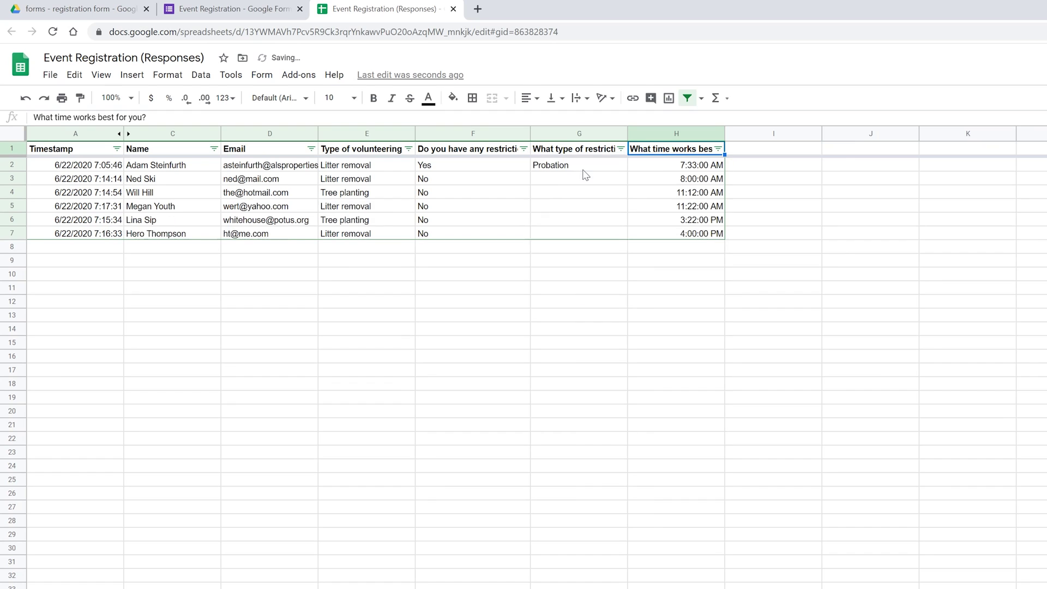
left_click_drag(662, 170, 663, 235)
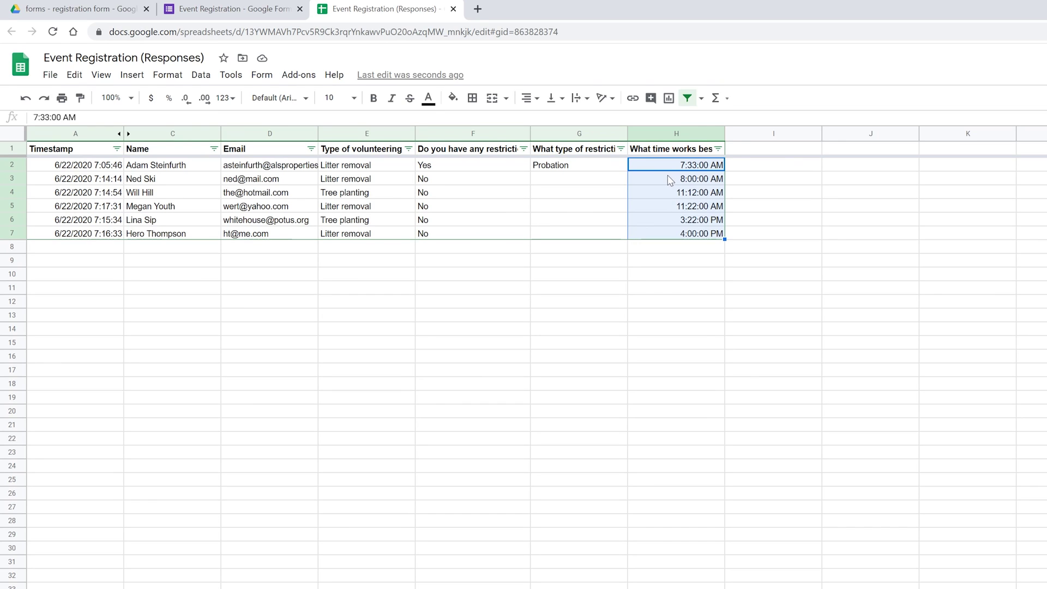
left_click(672, 178)
left_click(665, 194)
left_click(668, 210)
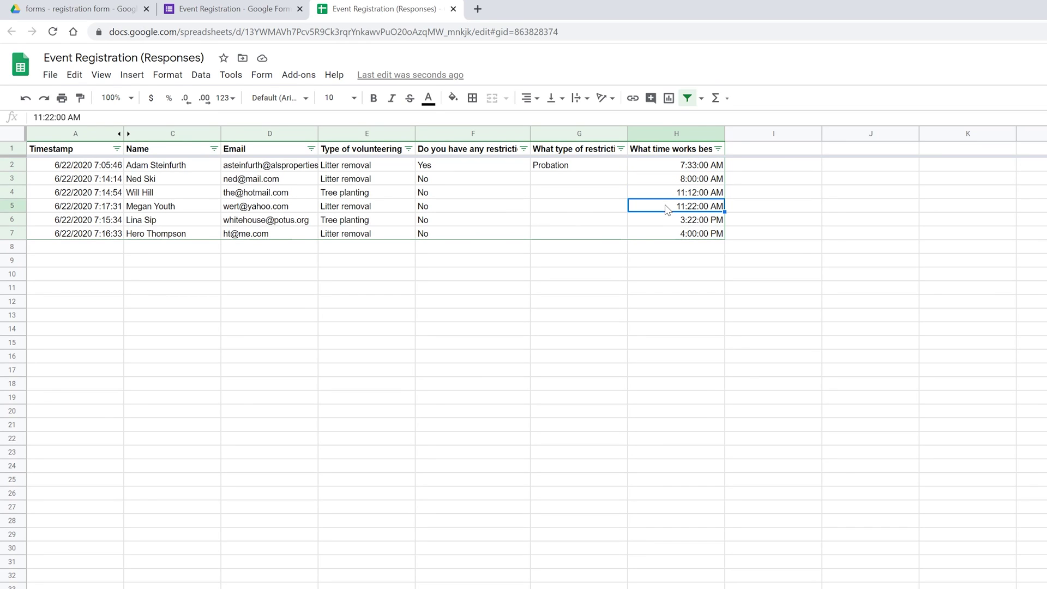
left_click_drag(267, 165, 267, 238)
Copy the six email addresses in D2:D7.
right_click(262, 189)
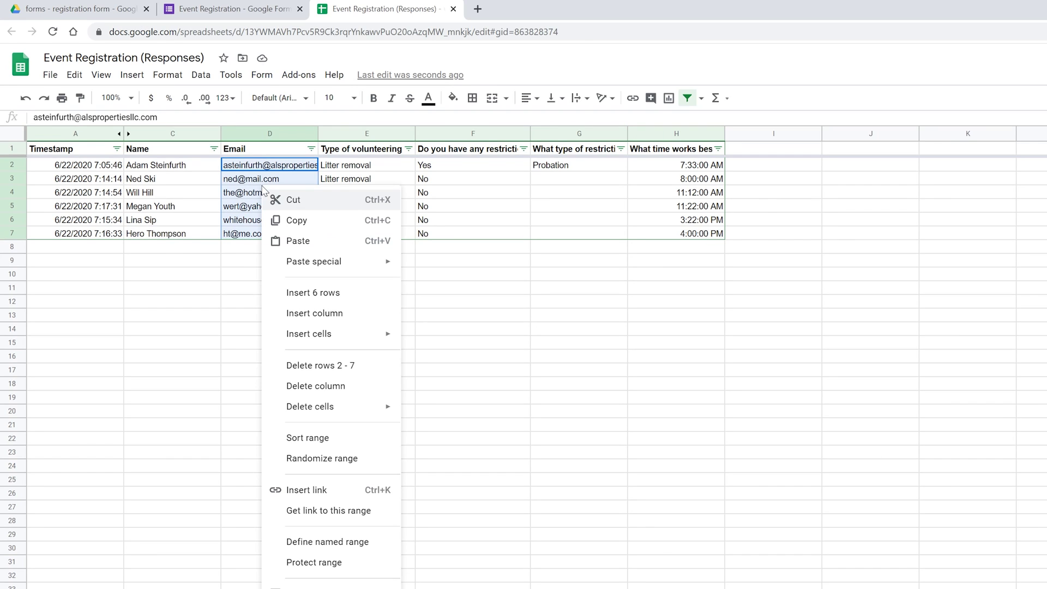
left_click(283, 221)
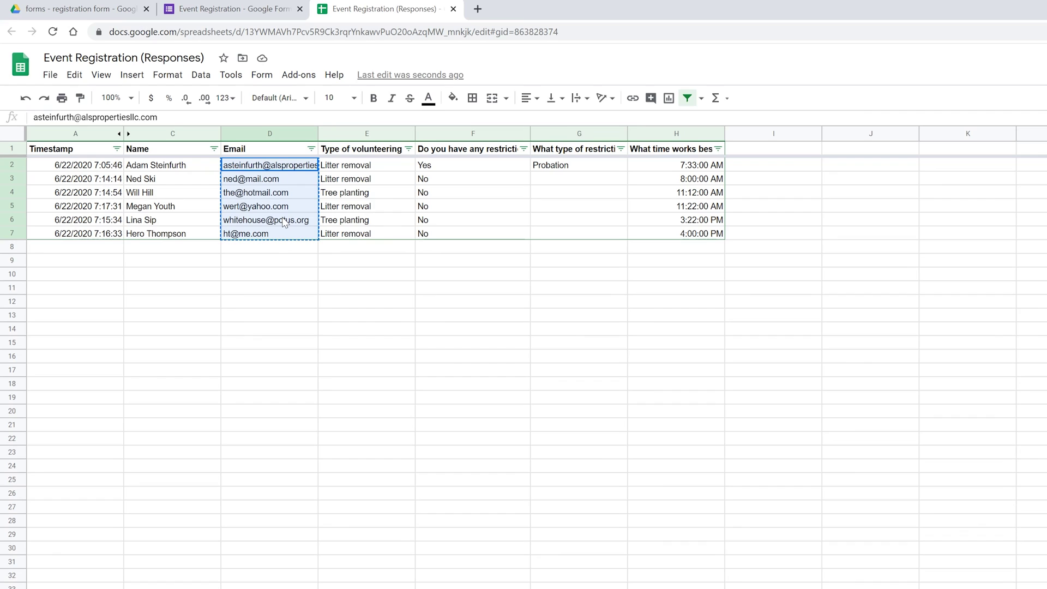
left_click(366, 197)
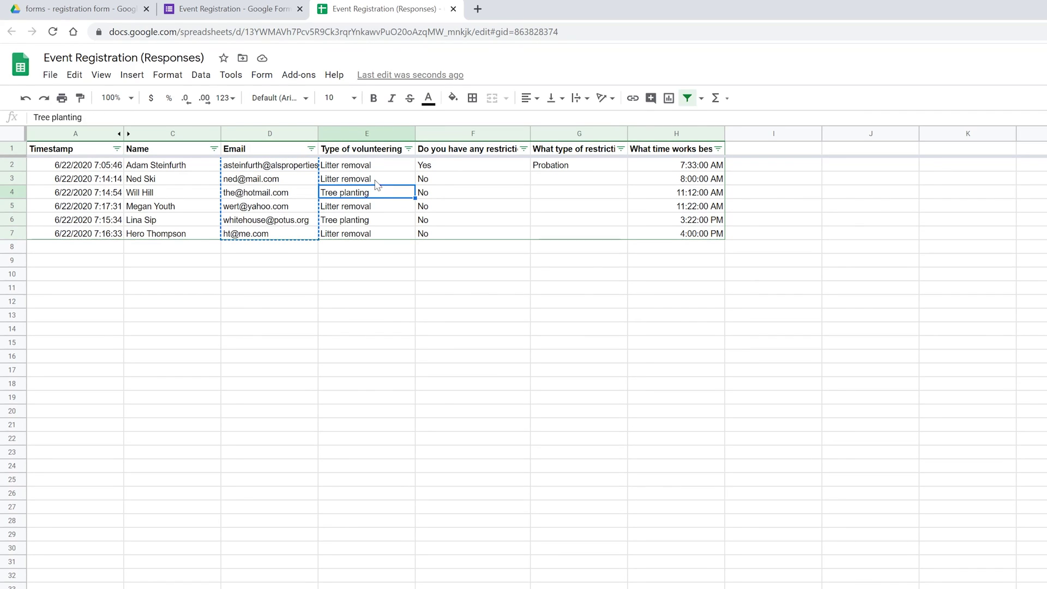
Filter the volunteering-type column to hide Tree planting, leaving four Litter removal registrations.
left_click(409, 149)
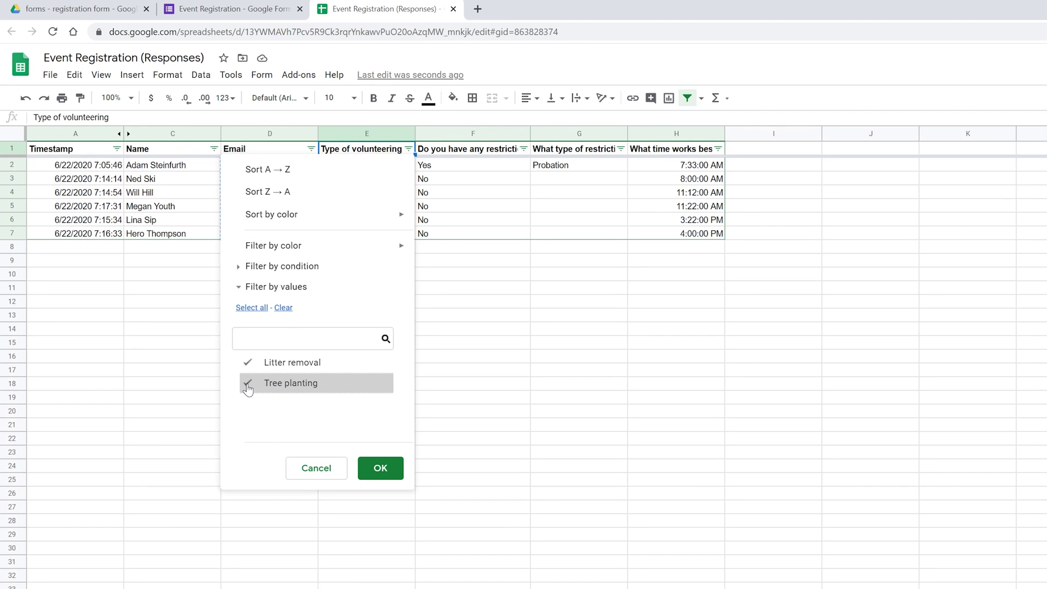
left_click(380, 468)
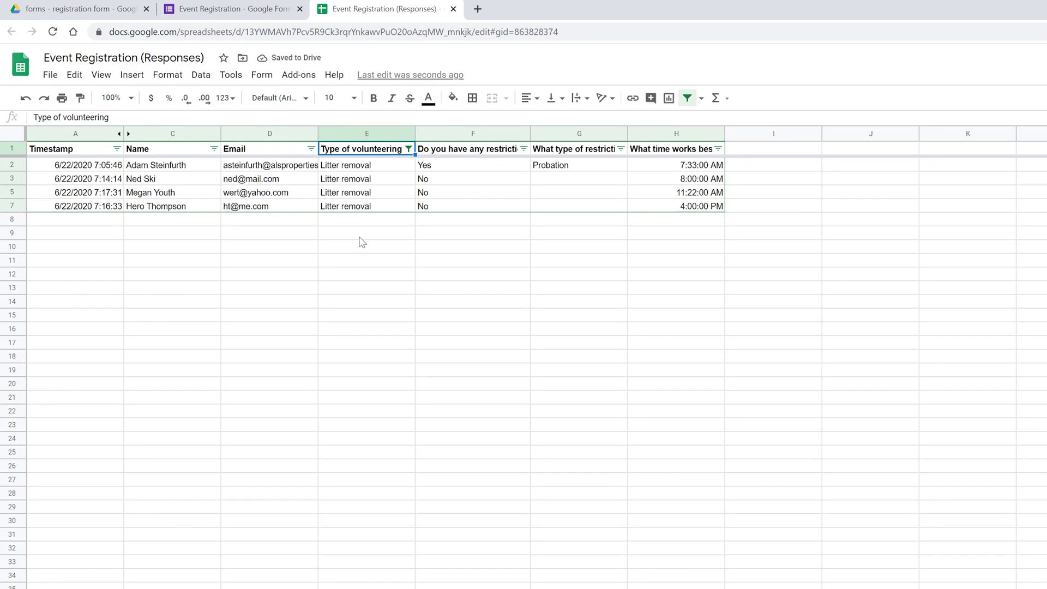
key("Down")
key("Down")
key("Down")
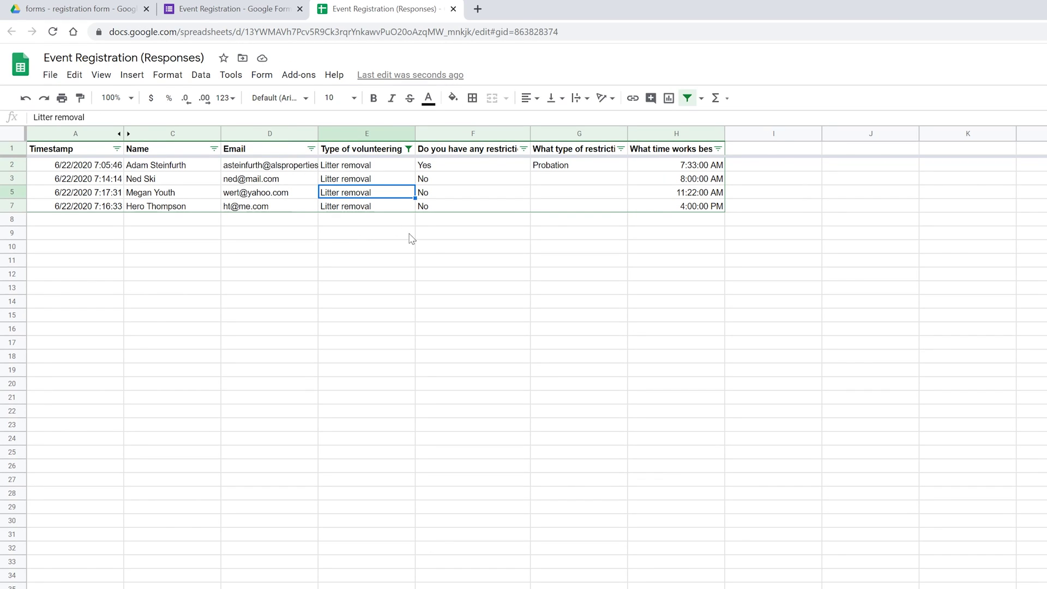
left_click(81, 169)
left_click_drag(81, 169, 655, 207)
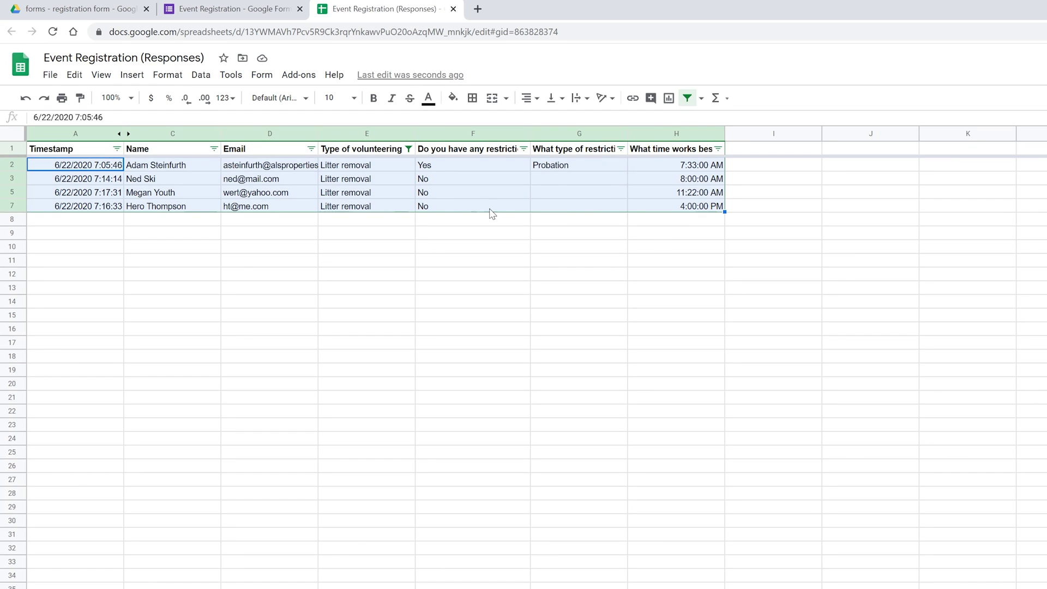
left_click(393, 224)
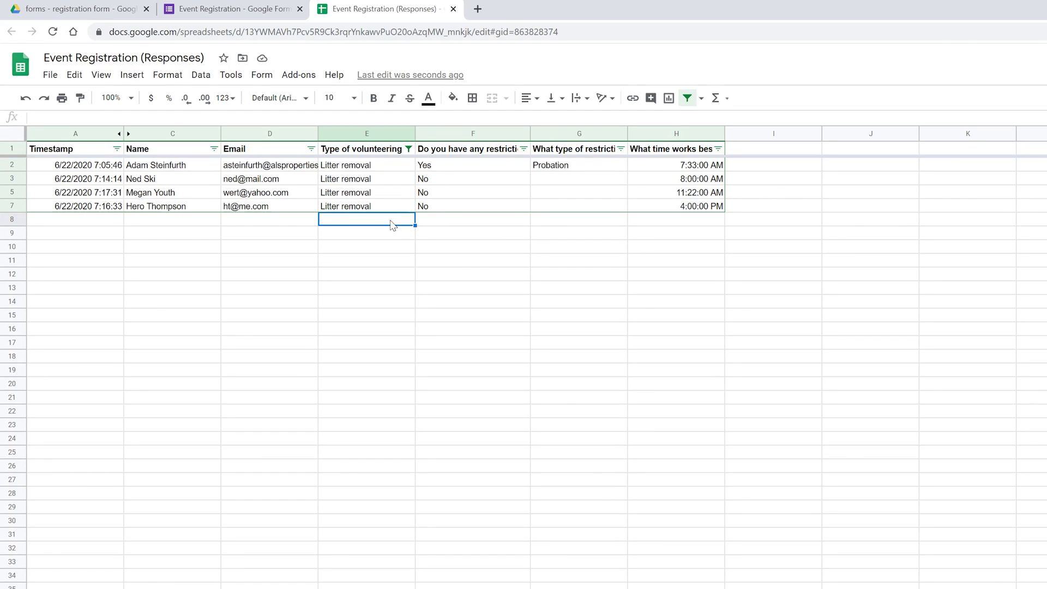